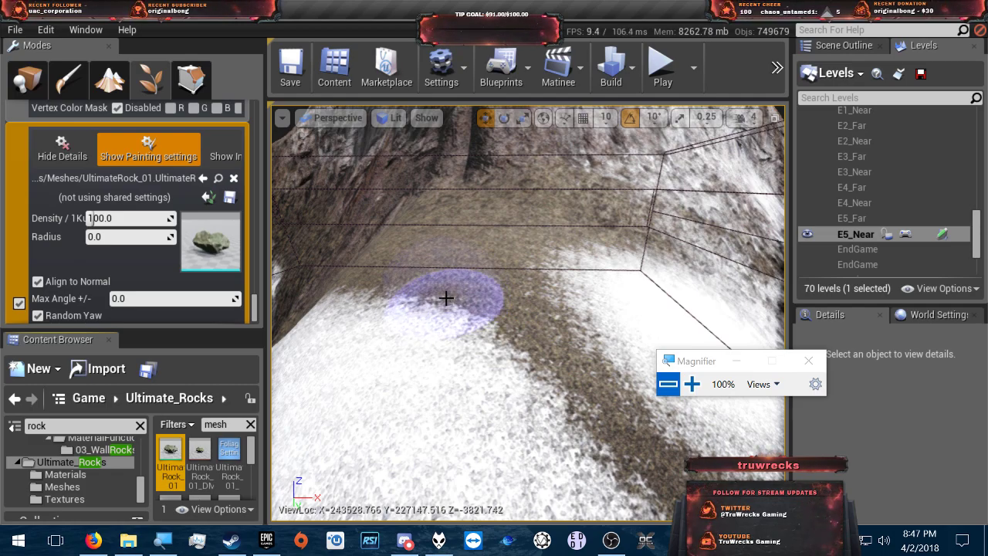
- Magnify the screen to 200% with Windows Magnifier and select the Ultimate_Rocks folder among the rock-filtered content folders
click(162, 542)
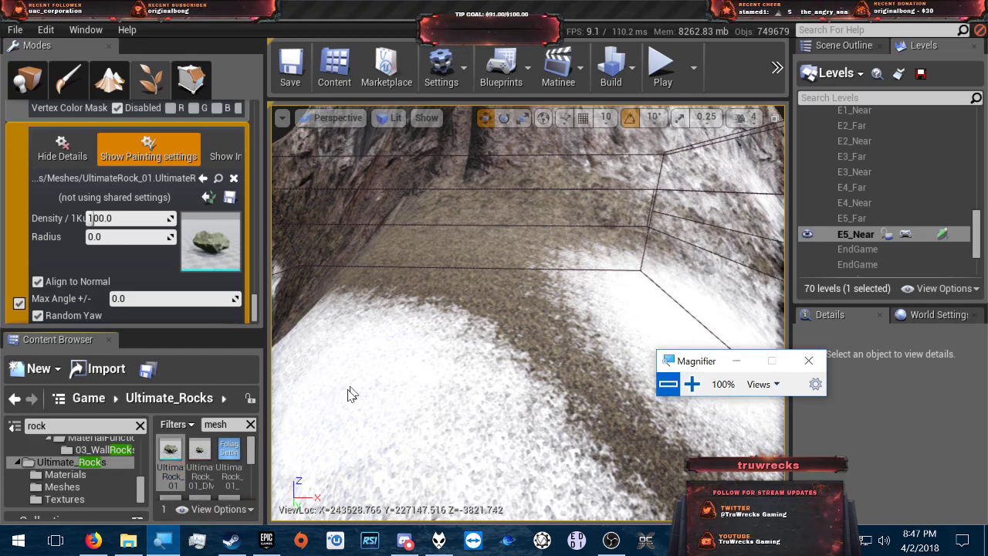
click(691, 383)
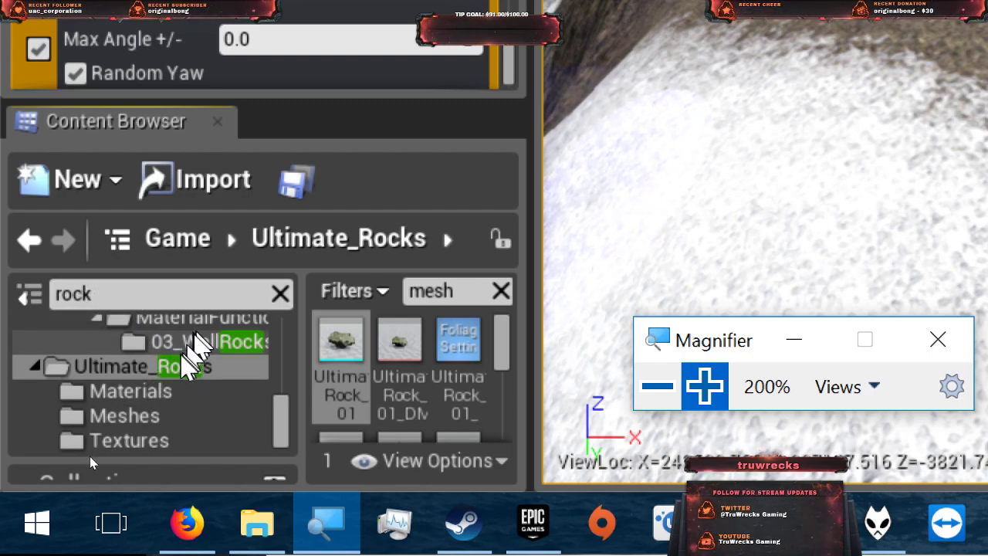
scroll(174, 378, down, 5)
scroll(170, 378, down, 6)
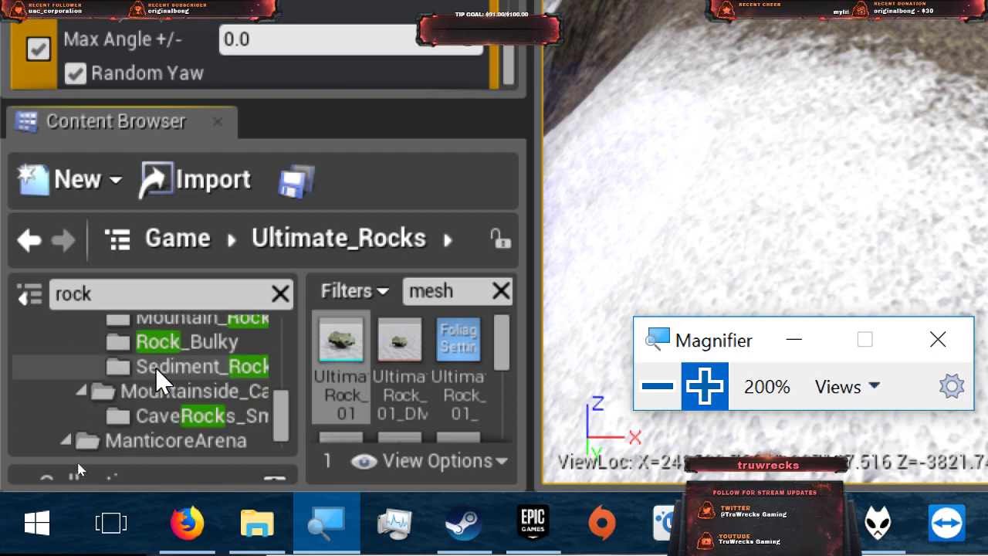
scroll(154, 379, down, 12)
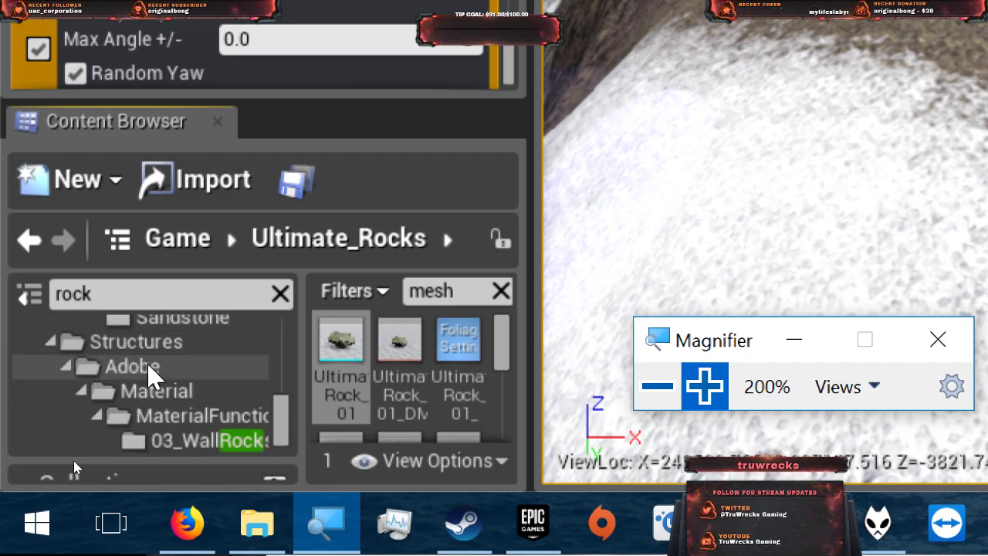
scroll(154, 377, down, 2)
click(80, 371)
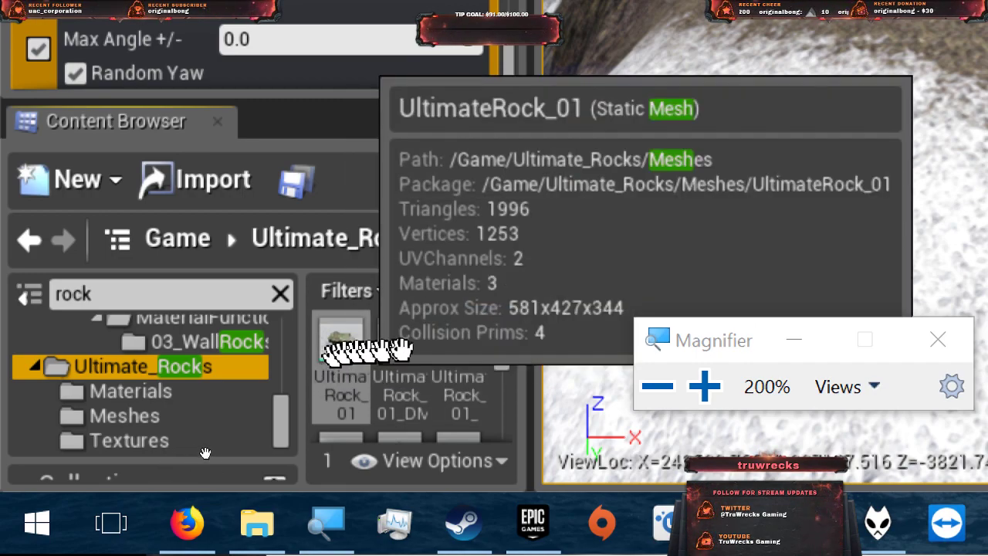
- Browse the Ultimate_Rocks meshes and assign the shared UltimateRock_01 foliage settings to the UltimateRock_01 foliage entry
scroll(446, 399, down, 3)
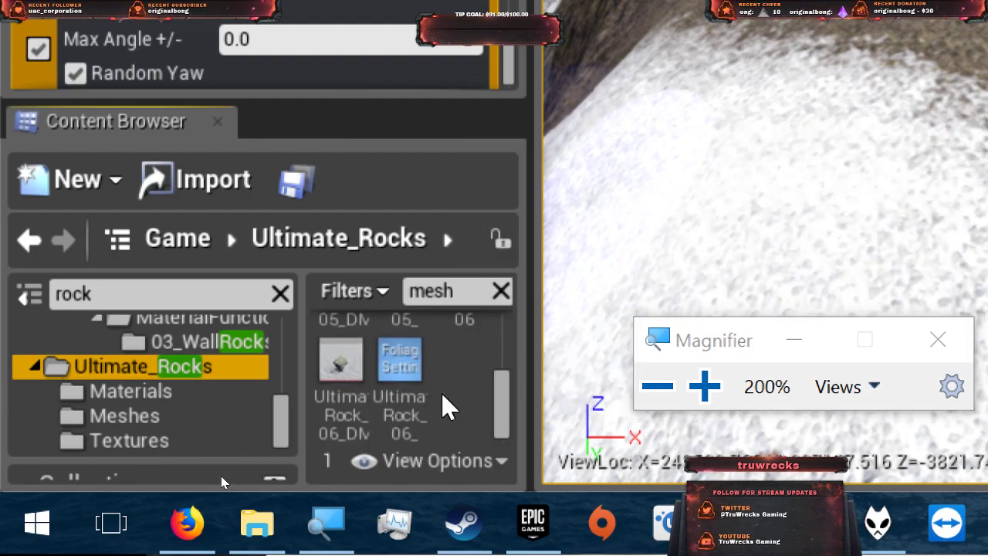
scroll(447, 401, up, 2)
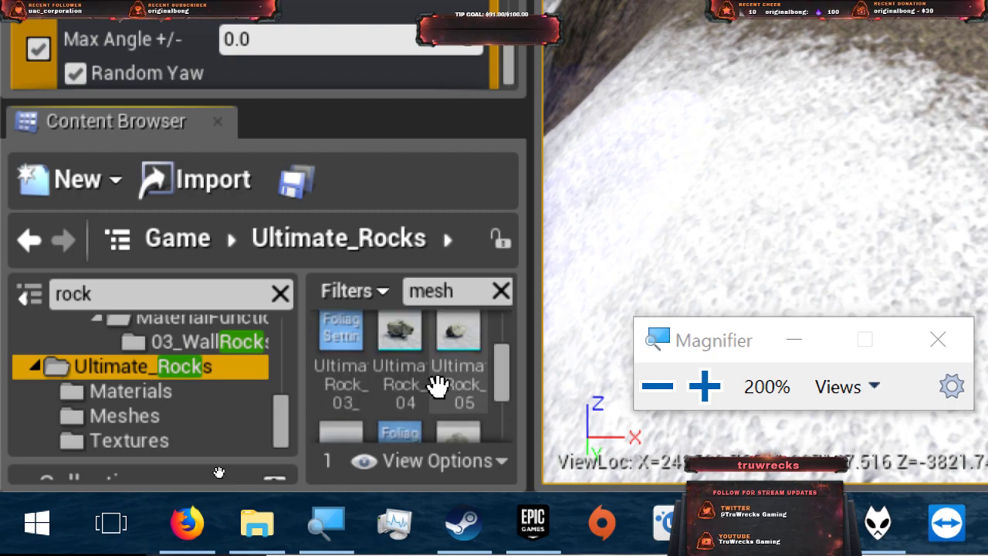
scroll(433, 377, up, 2)
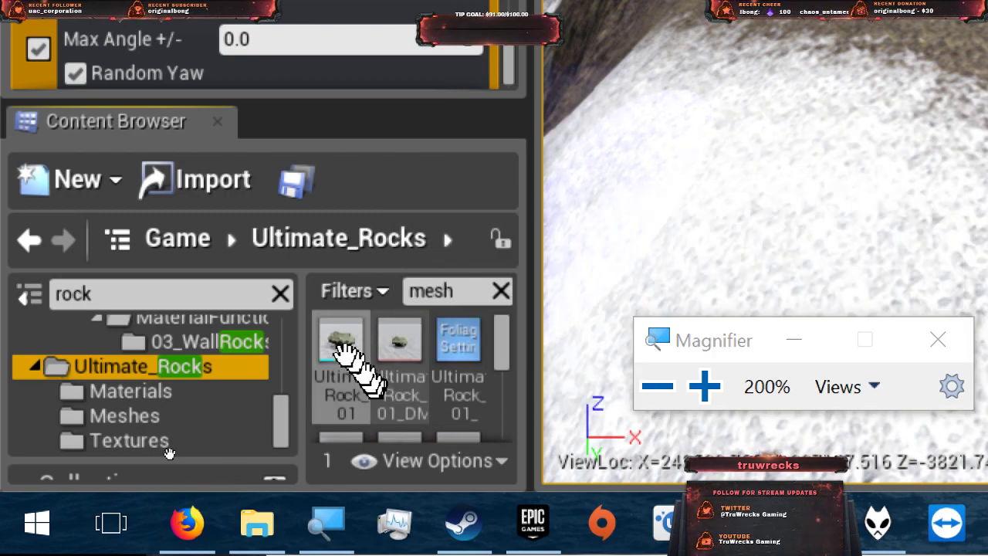
mouse_move(337, 346)
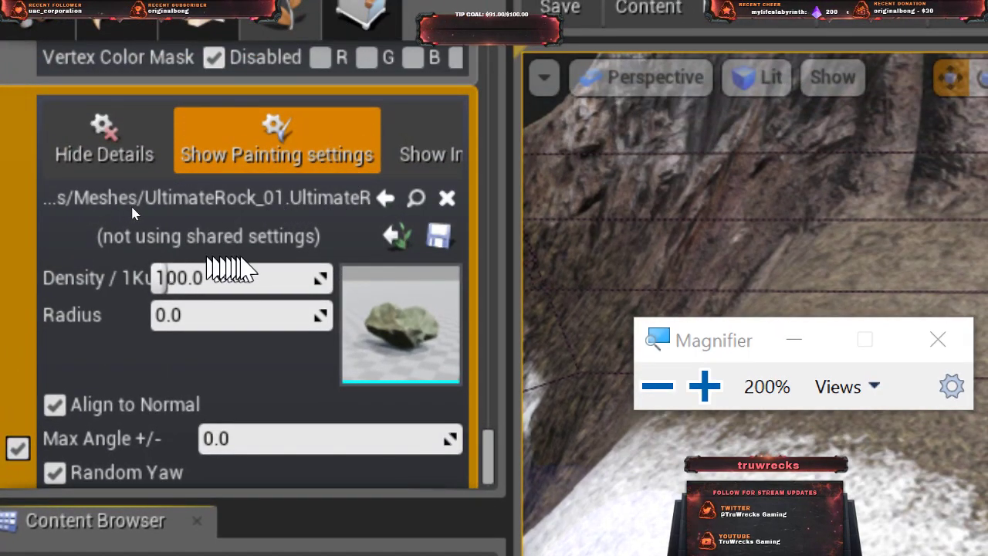
click(393, 237)
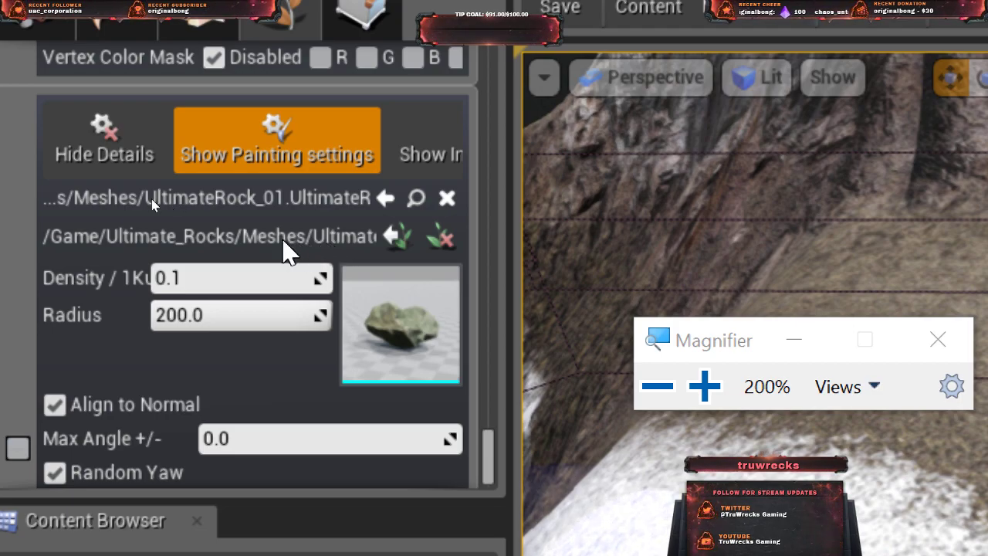
- Show the instance settings of the UltimateRock_01 foliage entry with a wider panel, down to its Clustering options
click(431, 158)
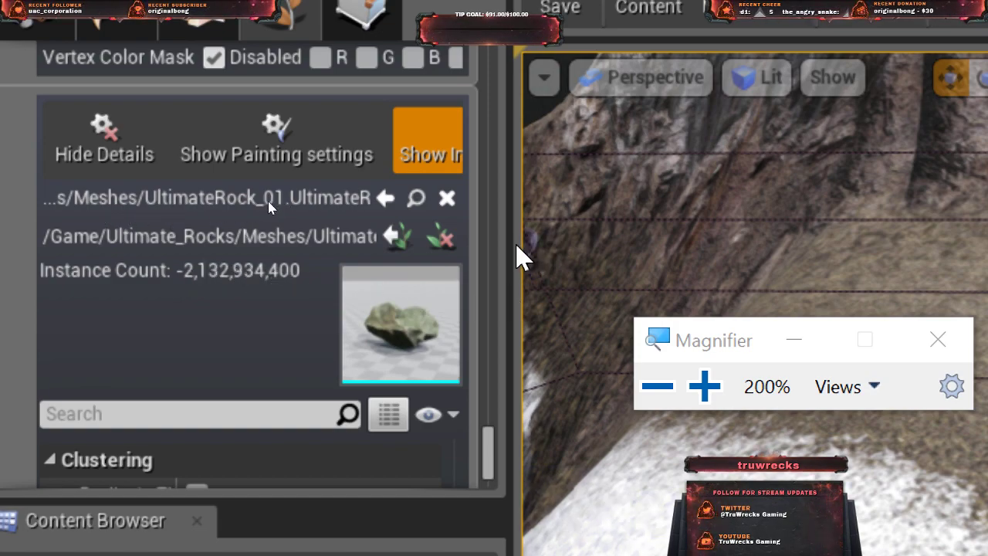
drag(512, 245, 580, 244)
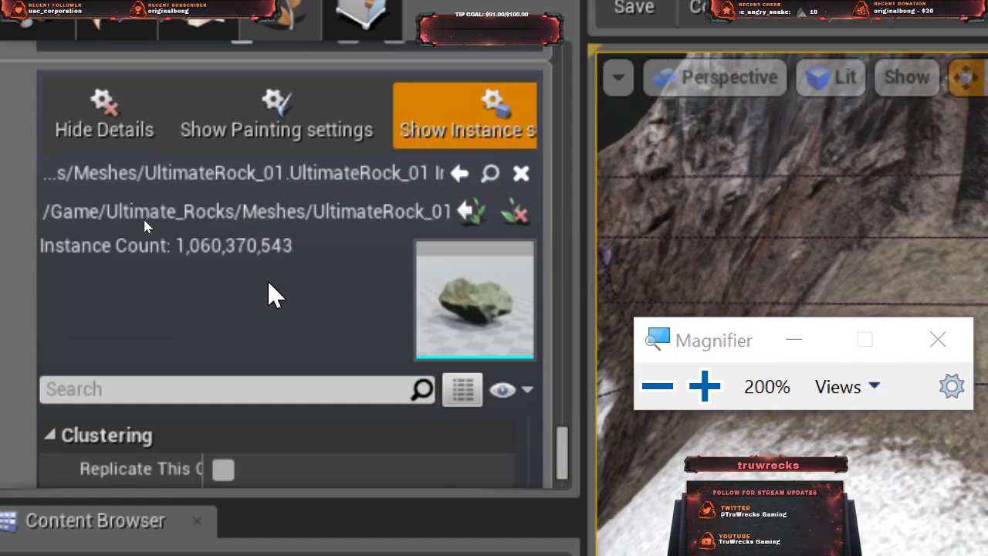
scroll(268, 292, down, 3)
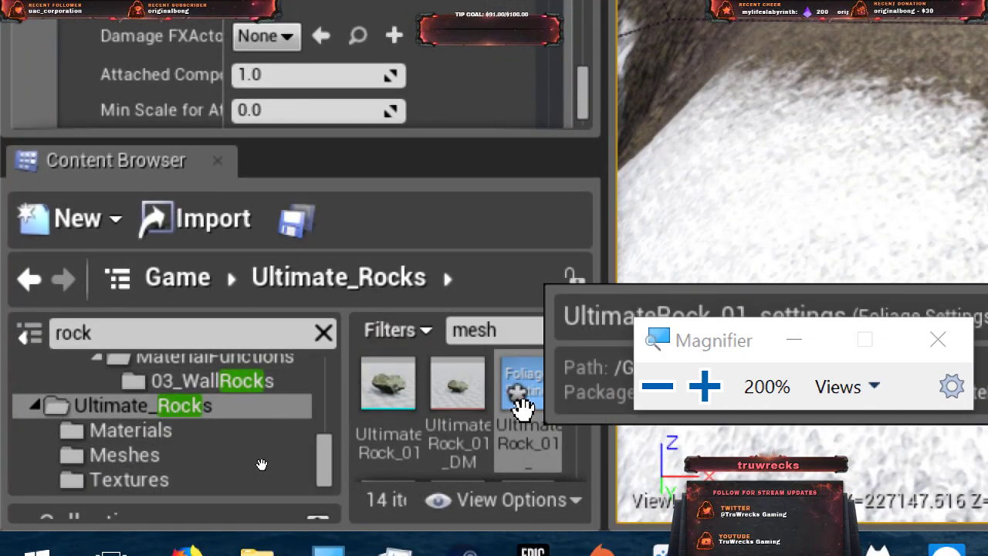
- Open the UltimateRock_01 foliage settings asset and examine its Painting and Clustering values
double_click(522, 408)
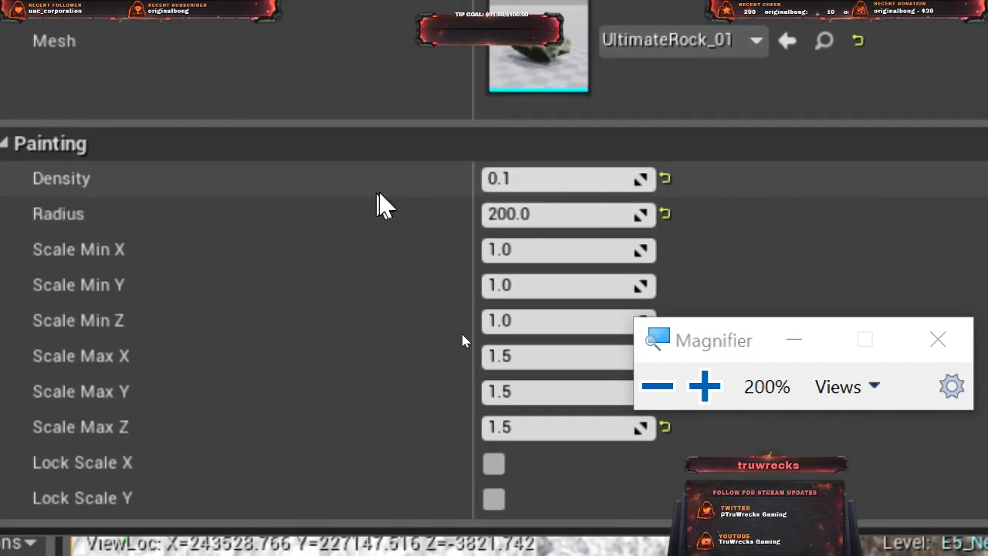
scroll(294, 207, down, 6)
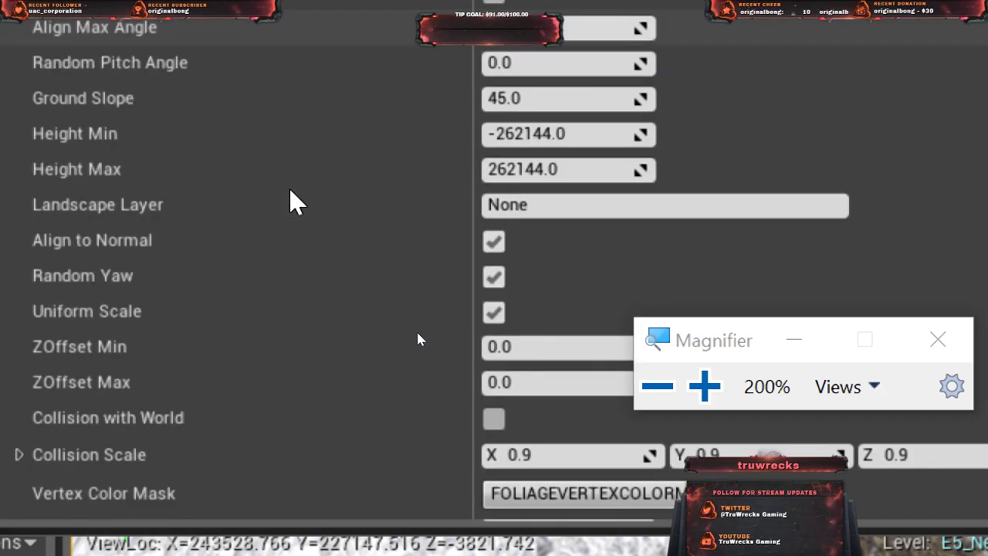
scroll(294, 203, down, 5)
scroll(293, 203, down, 2)
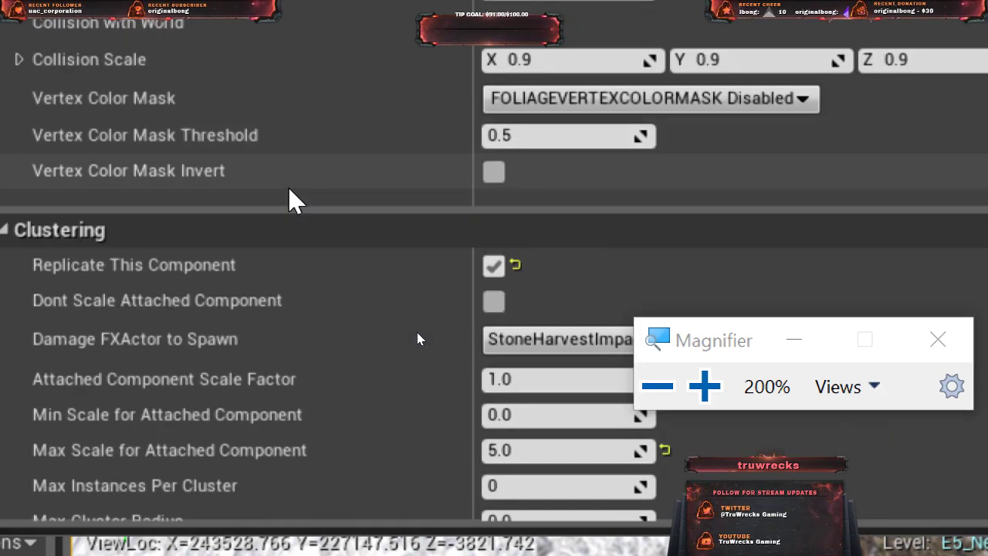
scroll(293, 202, down, 3)
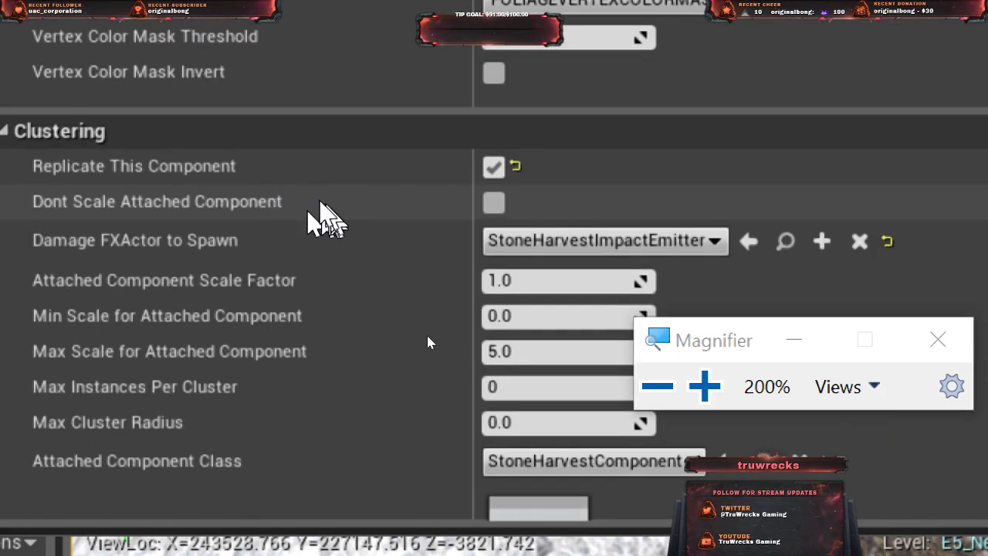
scroll(386, 188, down, 4)
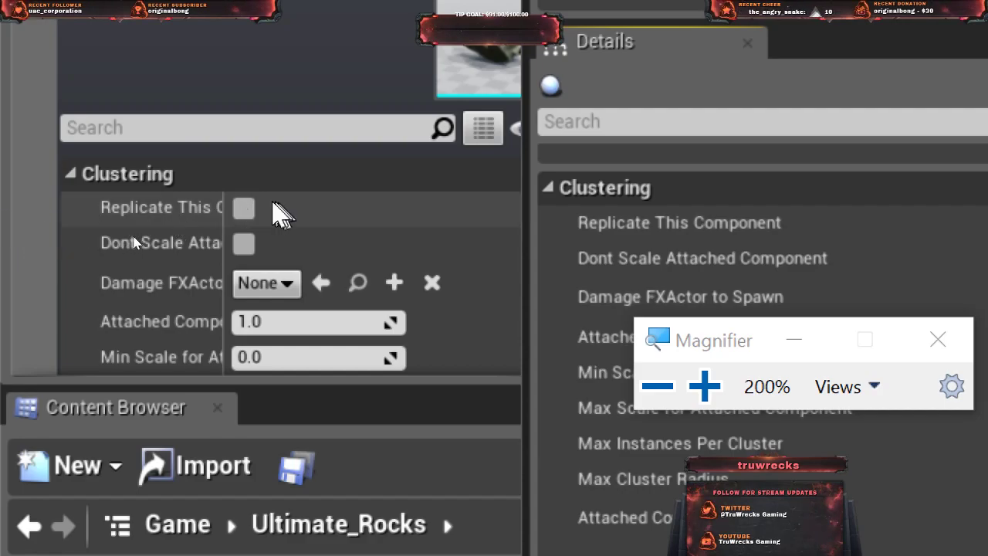
- Enable Replicate This Component for the UltimateRock_01 foliage entry and open the choices for its Damage FXActor to Spawn
click(243, 208)
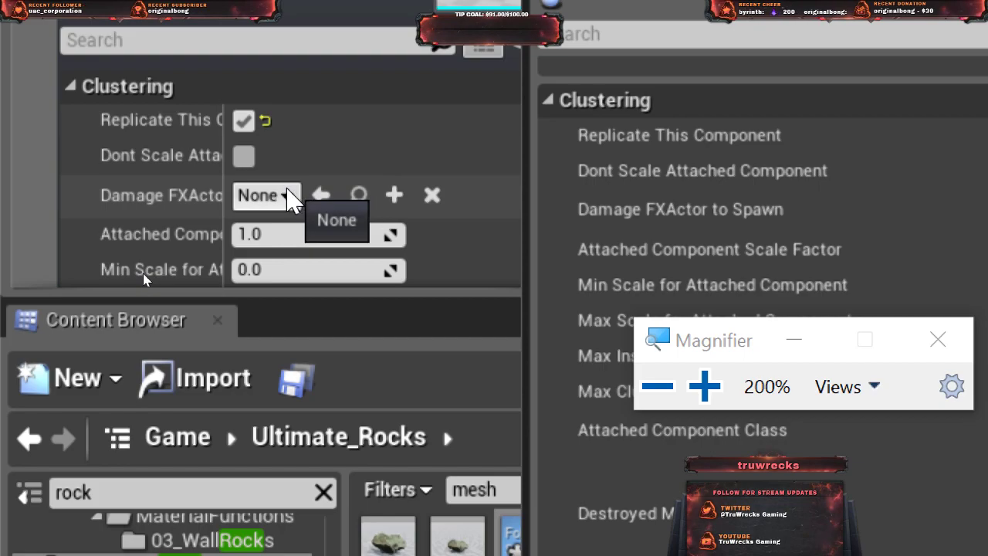
click(290, 198)
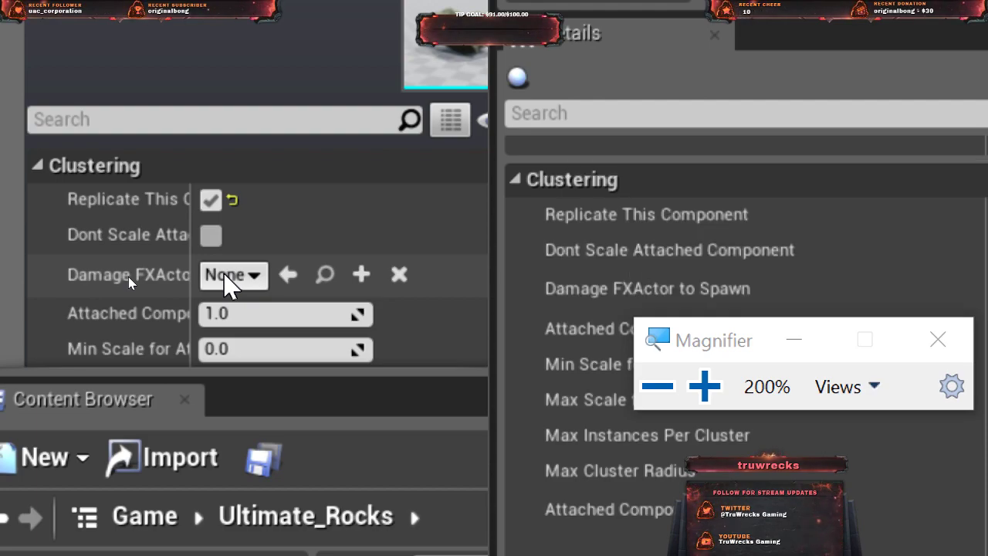
click(227, 276)
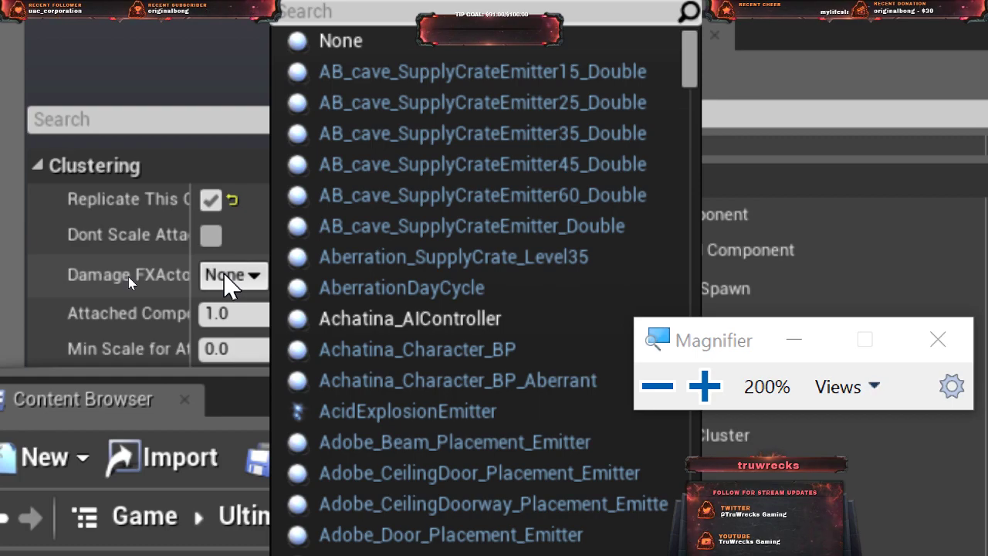
text(tr)
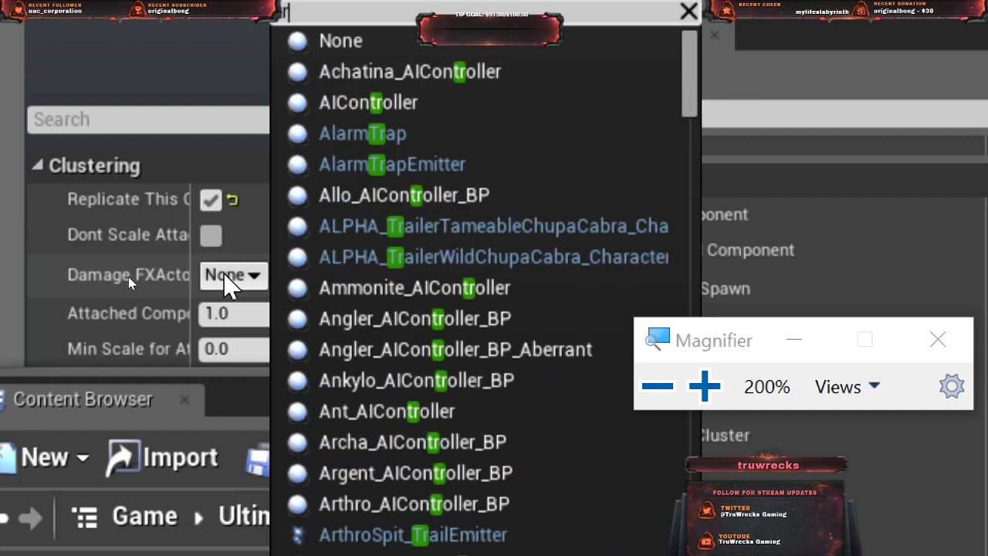
key(BackSpace)
key(BackSpace)
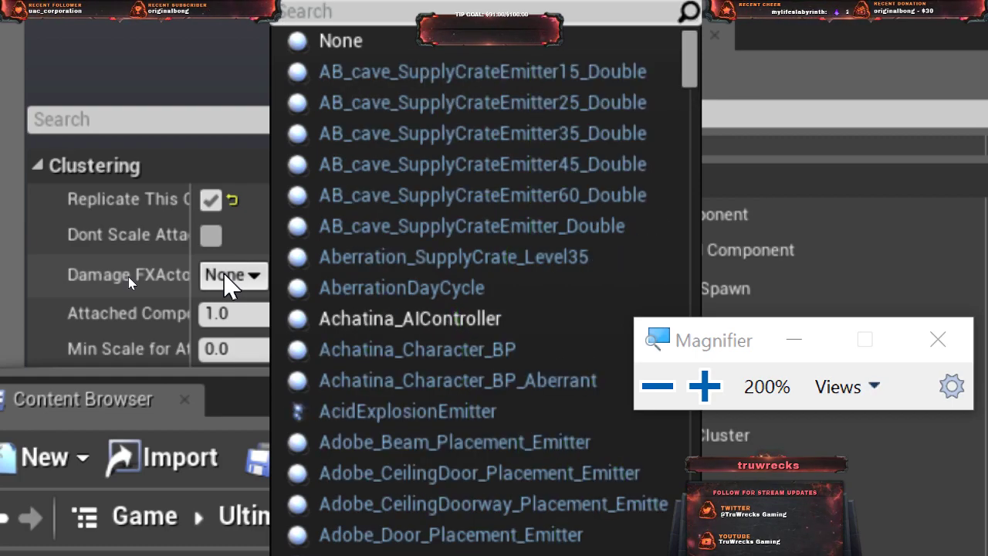
text(ro)
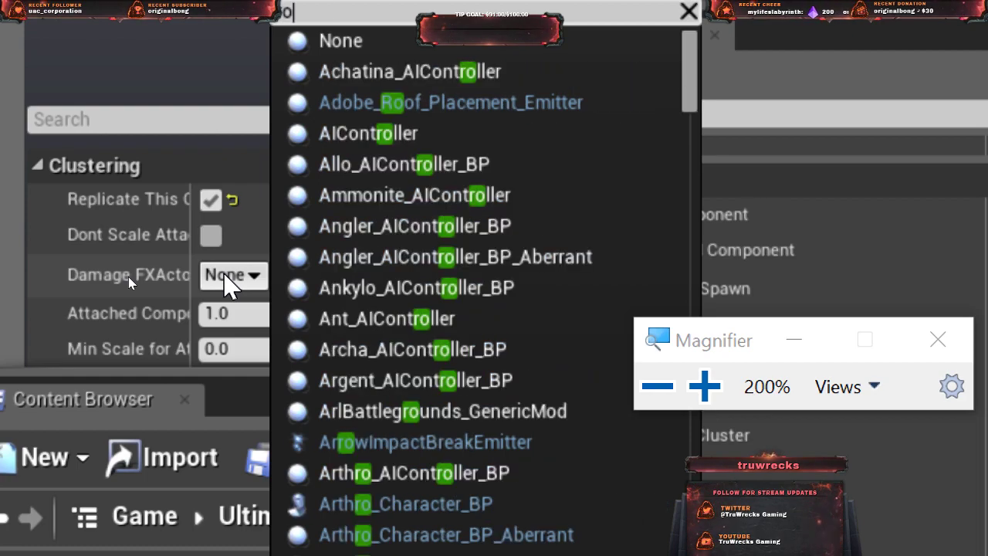
text(ck)
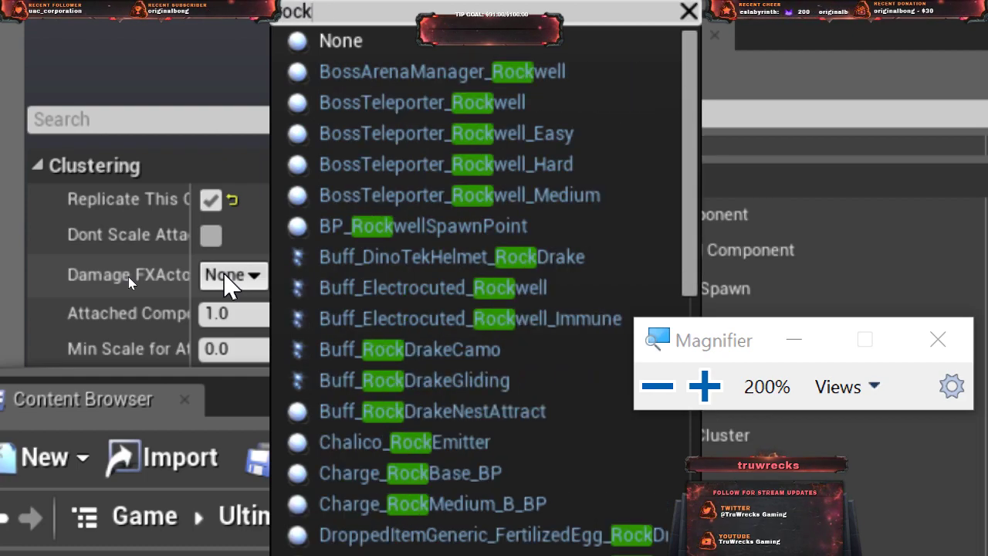
text(har)
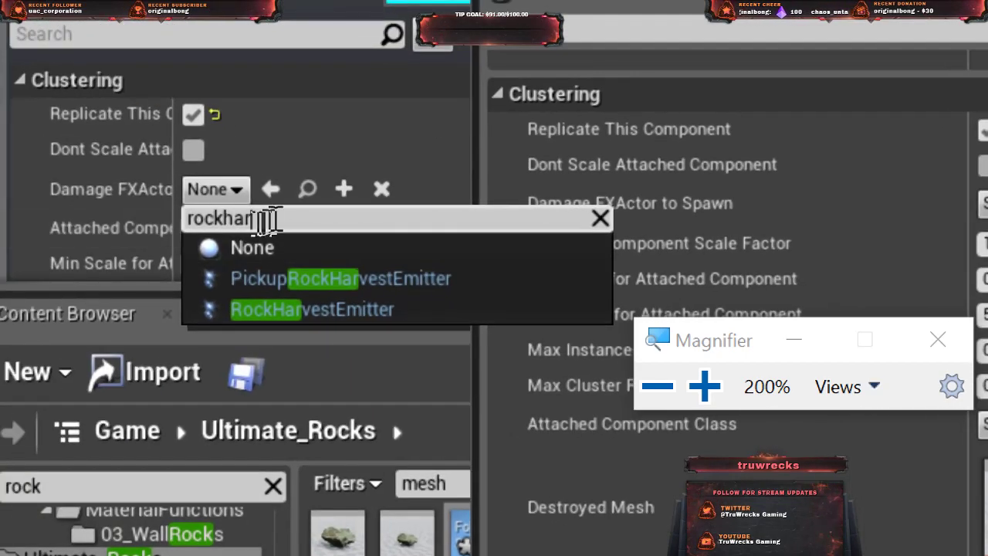
key(BackSpace)
key(BackSpace)
key(BackSpace)
key(BackSpace)
key(BackSpace)
key(BackSpace)
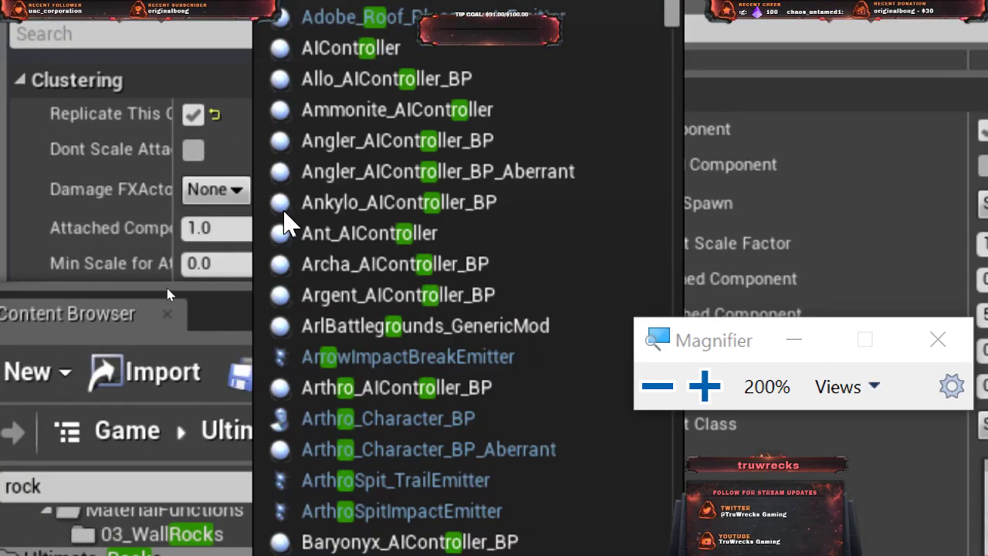
- Search for "stoneh" and set Damage FXActor to Spawn to StoneHarvestImpactEmitter
text(sto9neh)
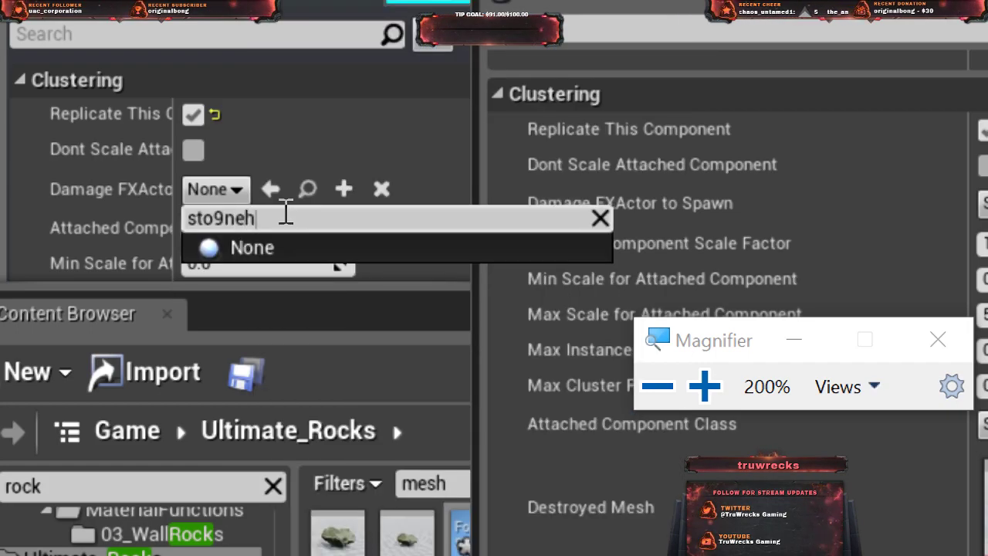
key(BackSpace)
key(BackSpace)
key(BackSpace)
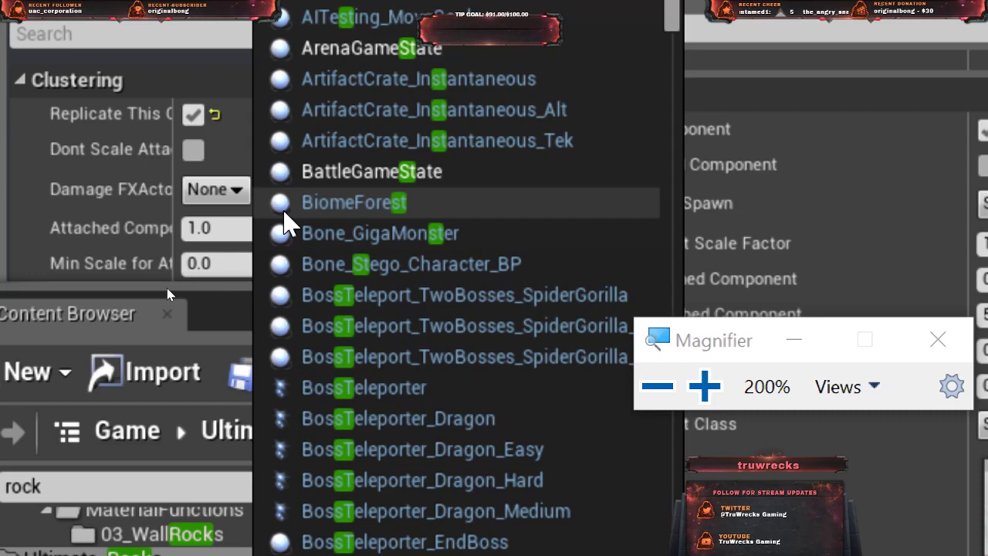
text(oneh)
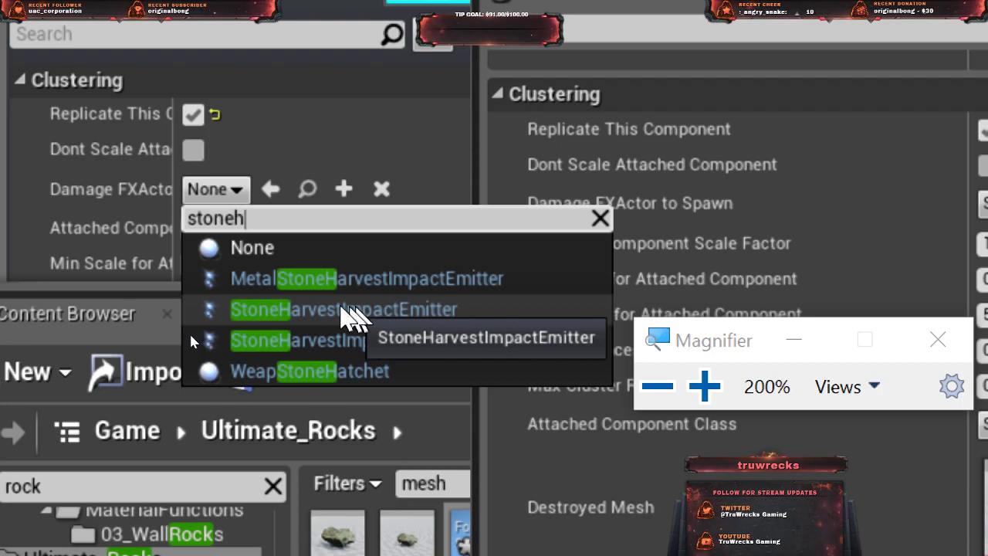
click(348, 310)
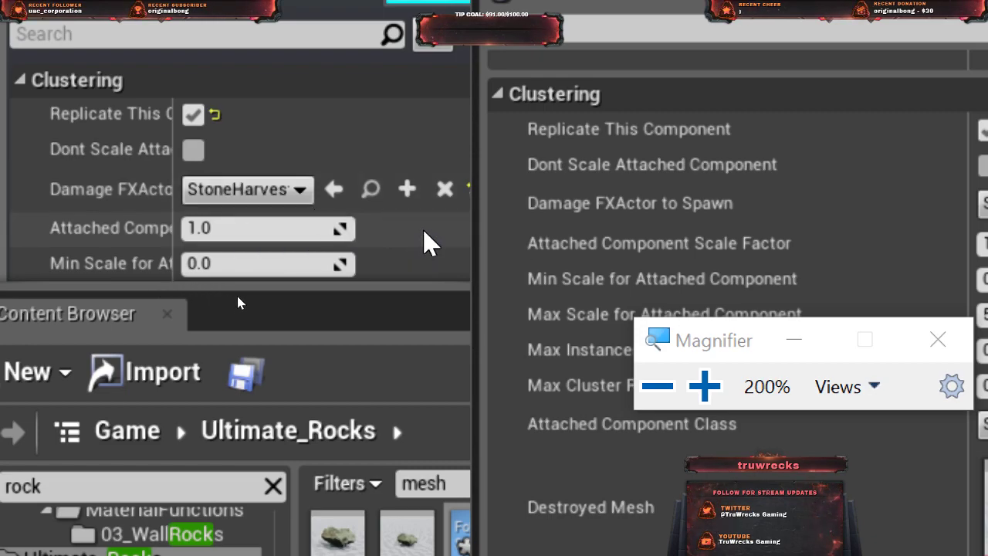
- Set Max Scale for Attached Component to 5.0 in the rock's Clustering settings
scroll(16, 186, down, 3)
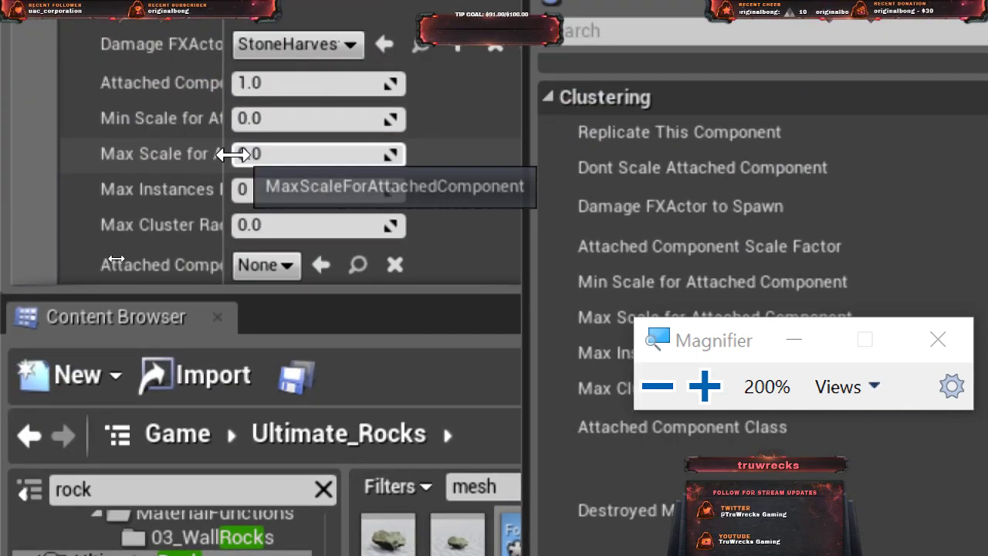
click(267, 154)
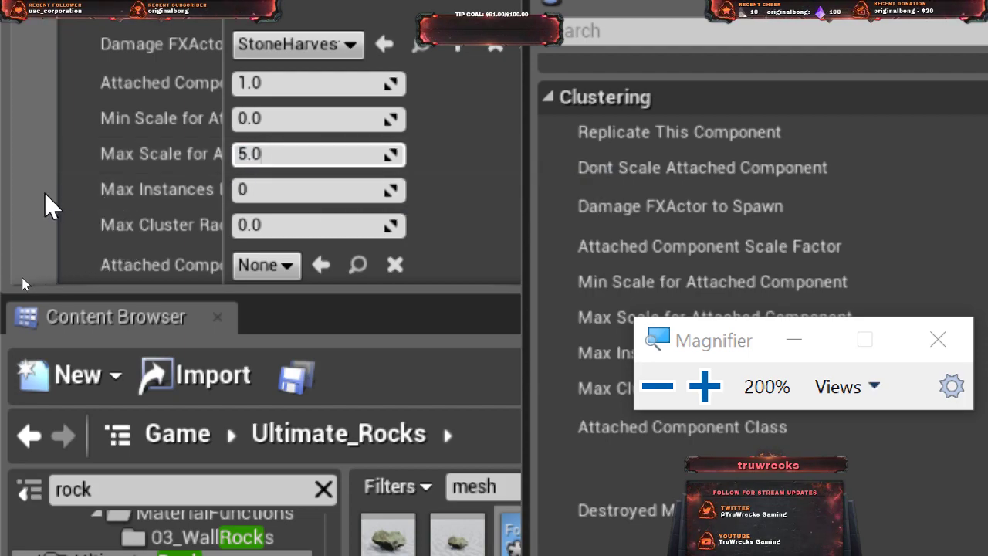
- Search for "stoneh" and set the rock's Attached Component Class to StoneHarvestComponent in the Clustering settings
scroll(45, 203, down, 4)
scroll(44, 199, up, 2)
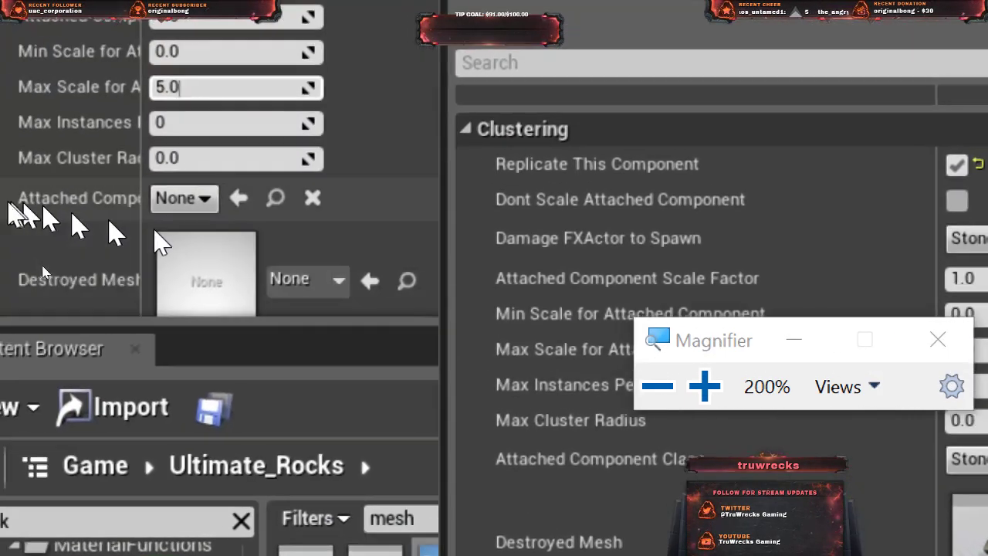
click(206, 202)
text(stoneh)
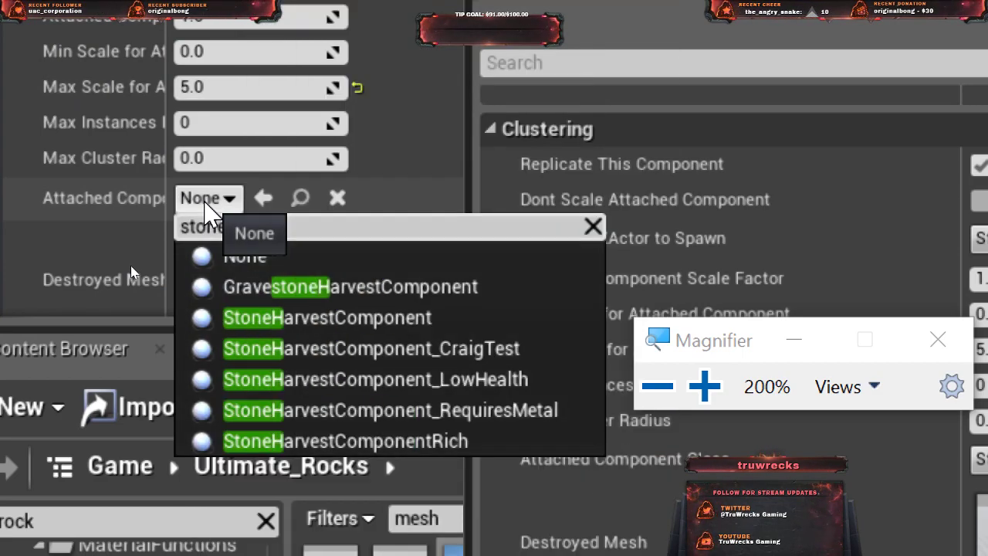
click(302, 324)
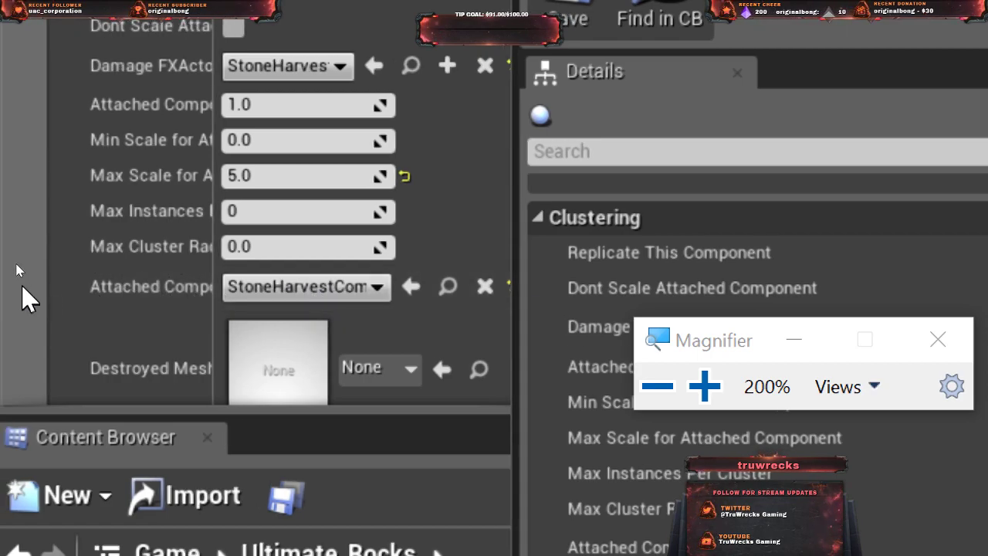
- Assign the UltimateRock_01_DM destructible mesh from the content folder as the rock's Destroyed Mesh
scroll(21, 285, down, 3)
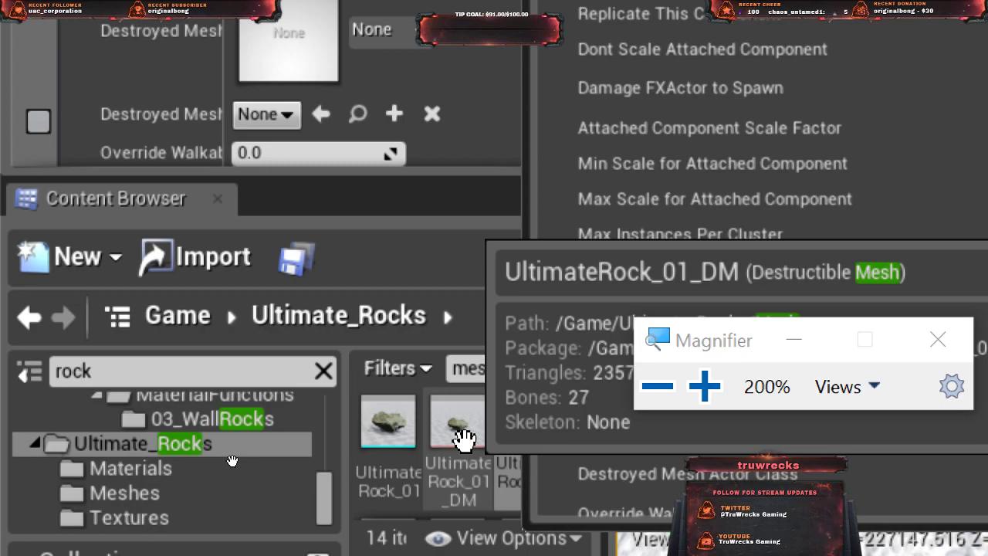
click(463, 438)
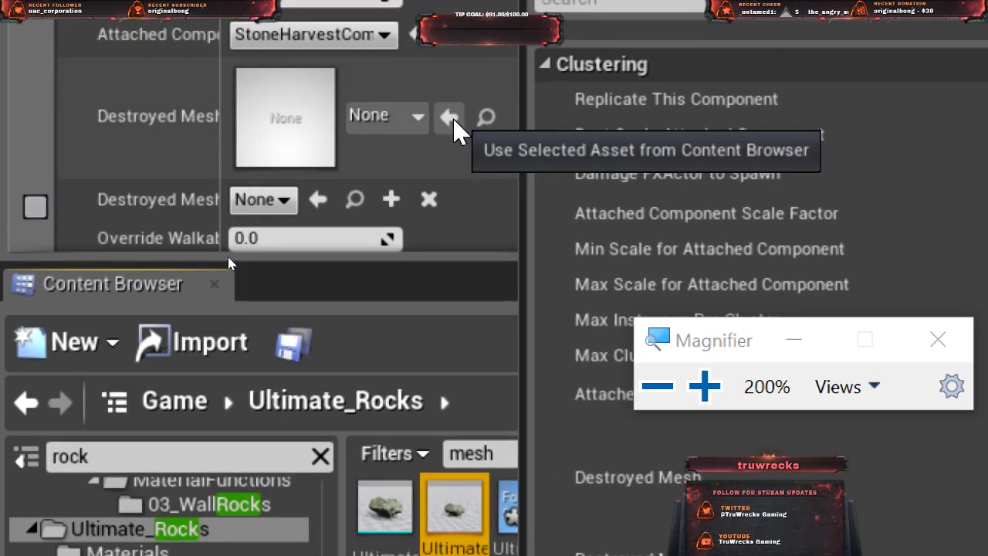
click(451, 117)
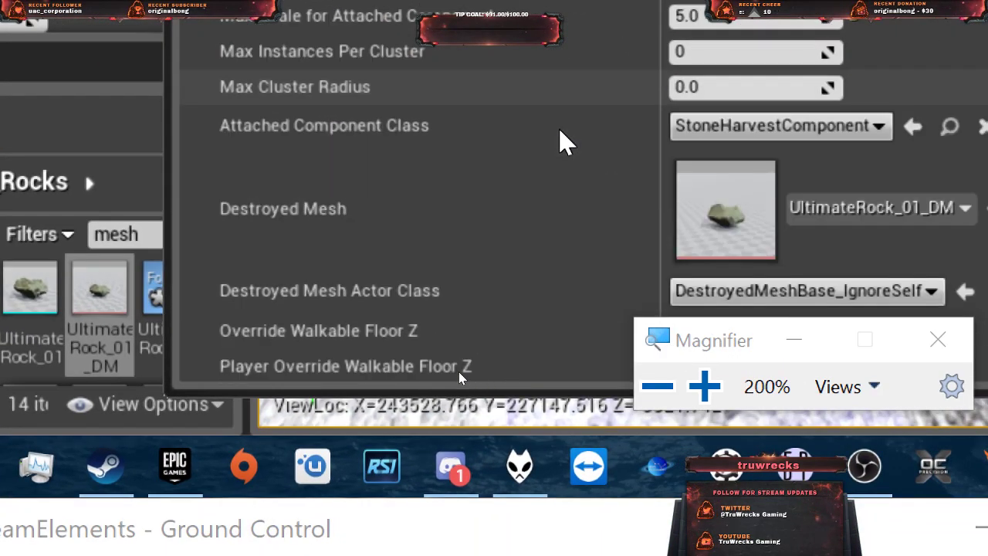
- Search for "des" and set the rock's Destroyed Mesh Actor Class to DestroyedMeshBase_IgnoreSelf
scroll(585, 151, down, 2)
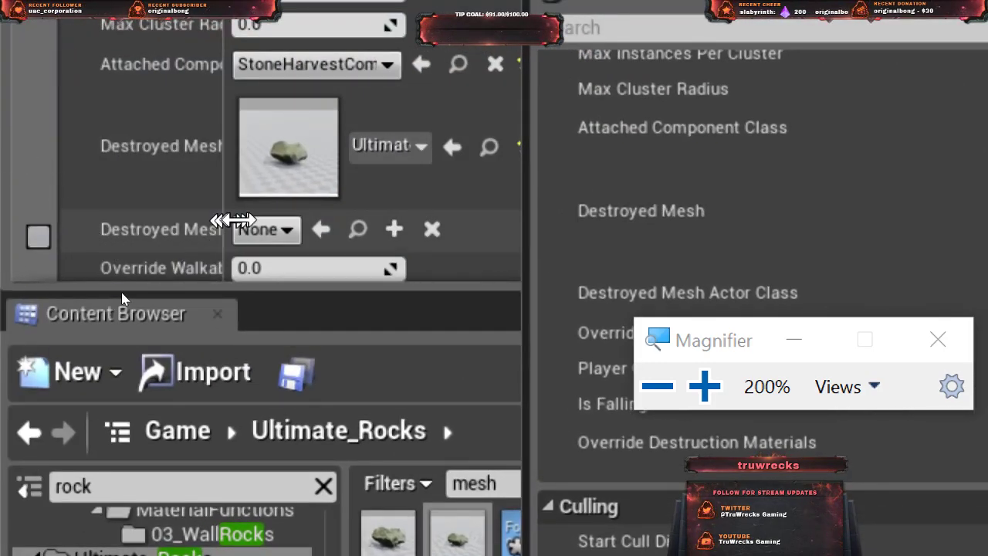
click(272, 235)
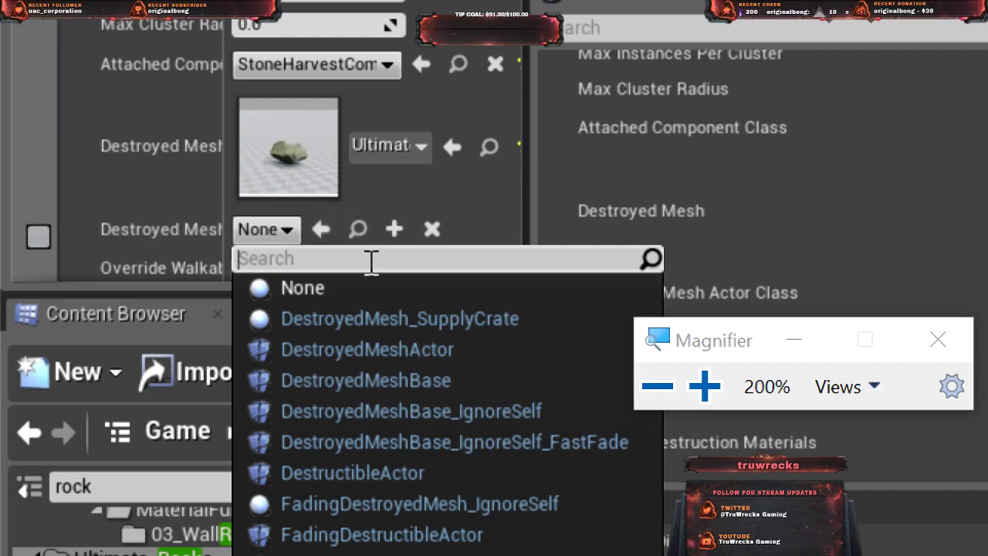
text(des)
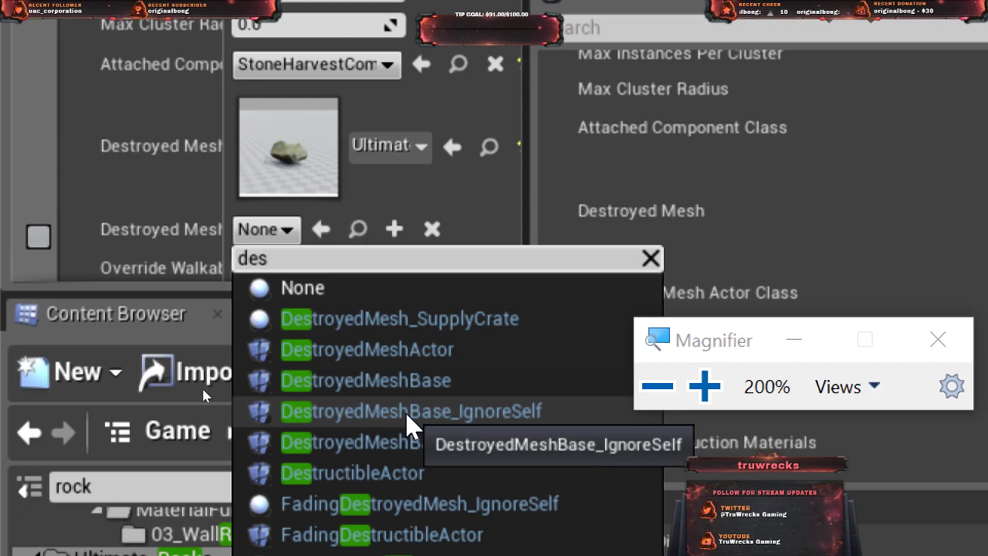
click(405, 412)
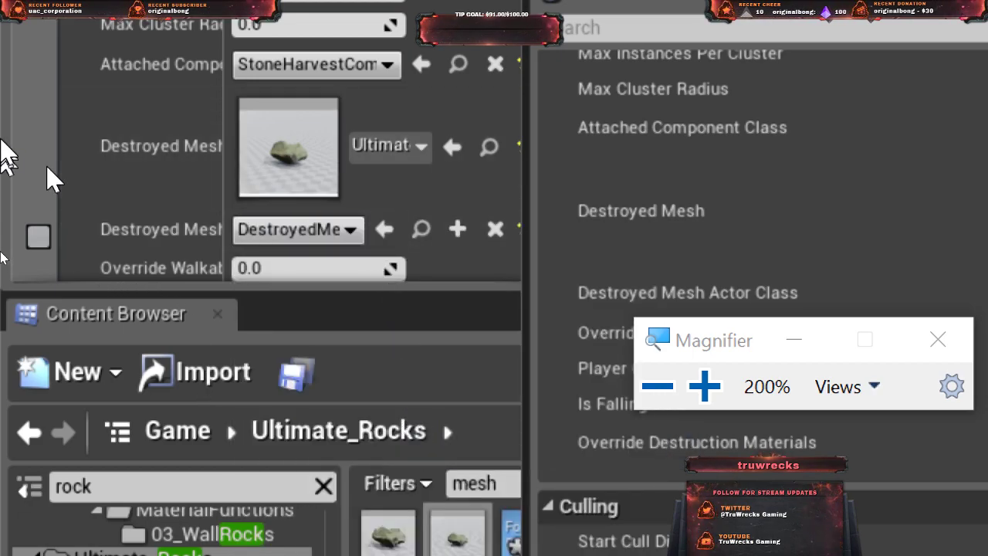
- Set Override Walkable Floor Z to 0.4 in the rock's Clustering settings, matching the foliage settings asset
scroll(11, 246, down, 5)
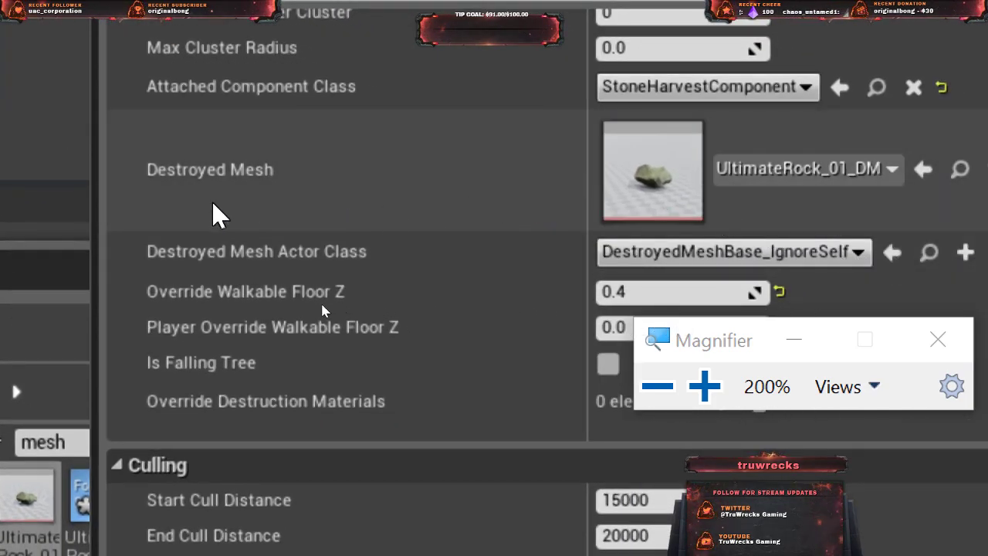
click(614, 289)
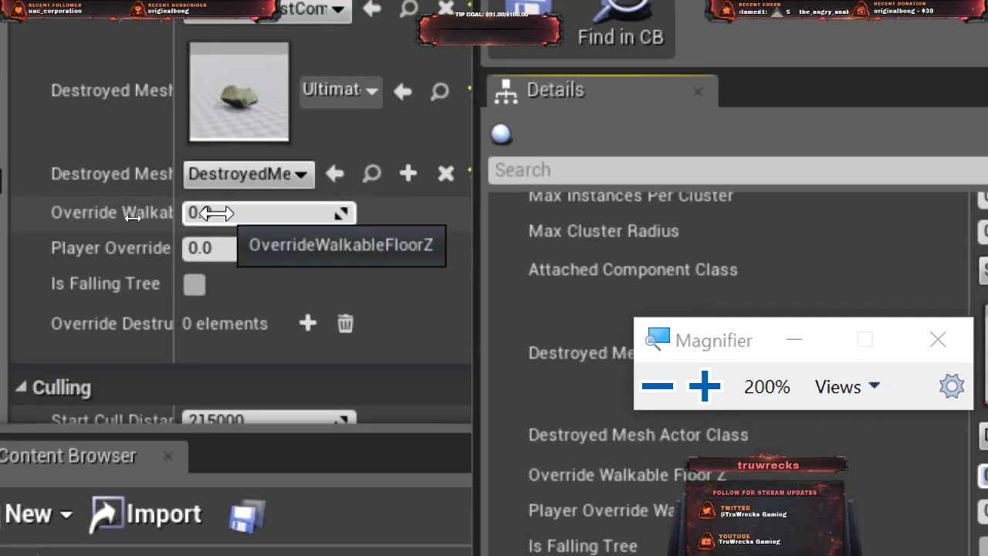
click(215, 213)
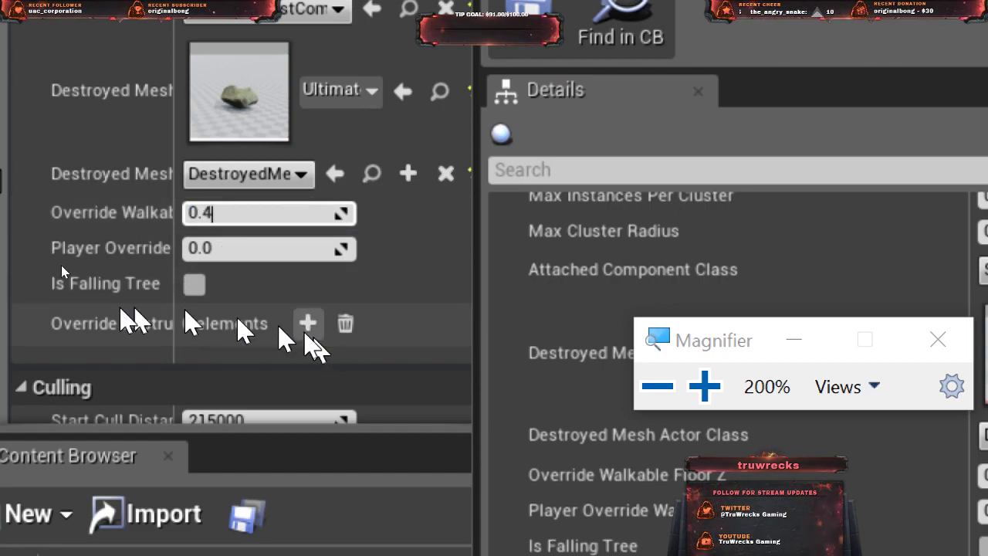
- Copy the foliage settings asset's cull distances into the rock's Culling settings: Start Cull Distance 15000 and End Cull Distance 20000
scroll(30, 250, down, 4)
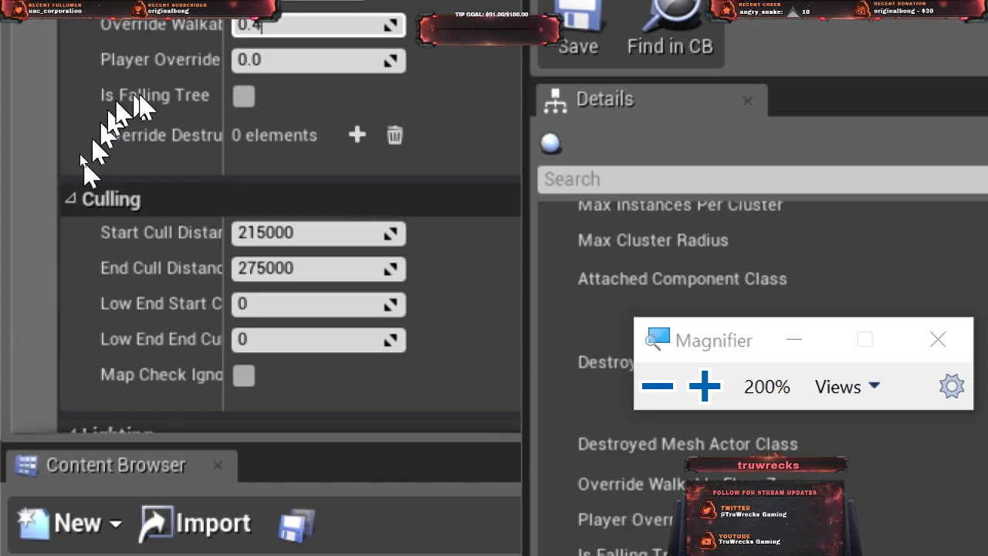
scroll(34, 299, down, 2)
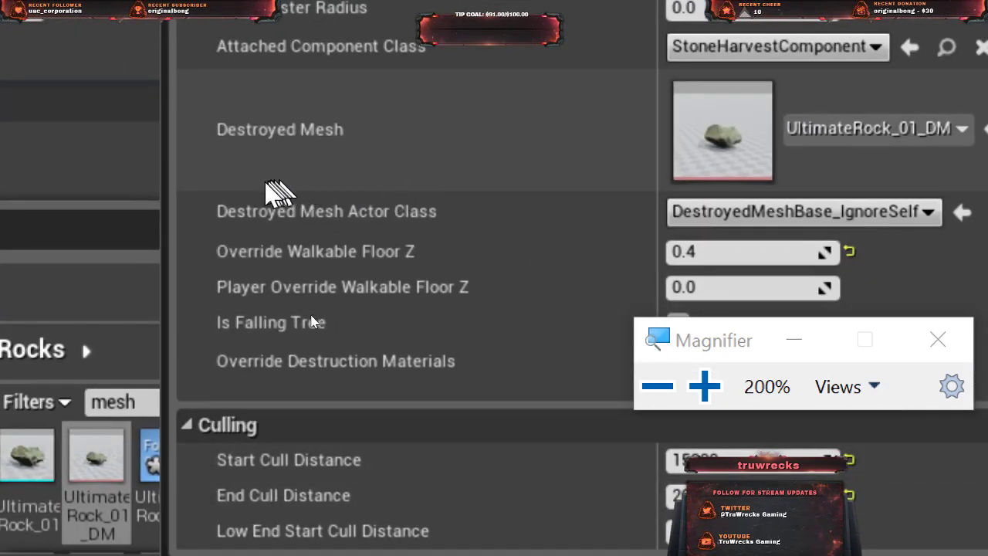
scroll(250, 203, down, 3)
scroll(236, 203, down, 6)
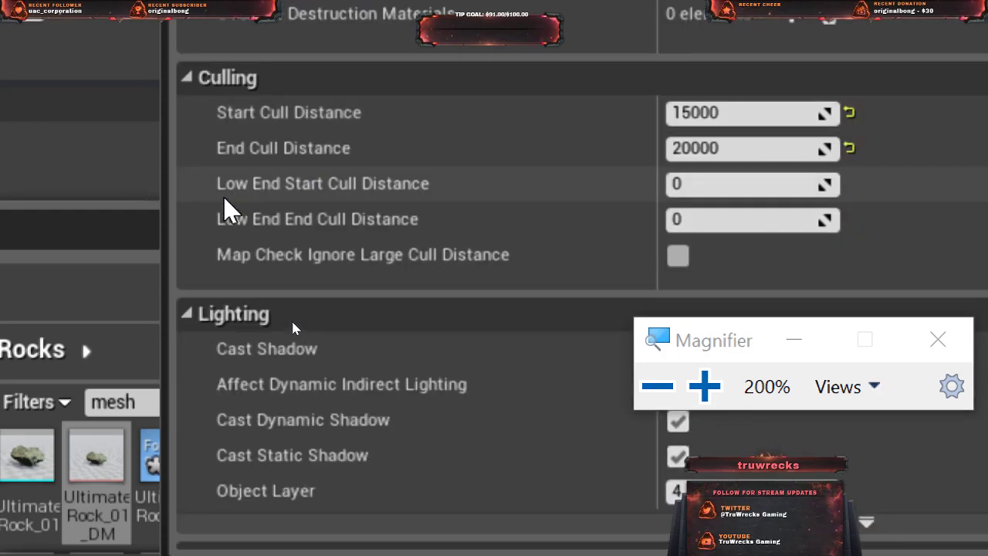
scroll(225, 196, down, 1)
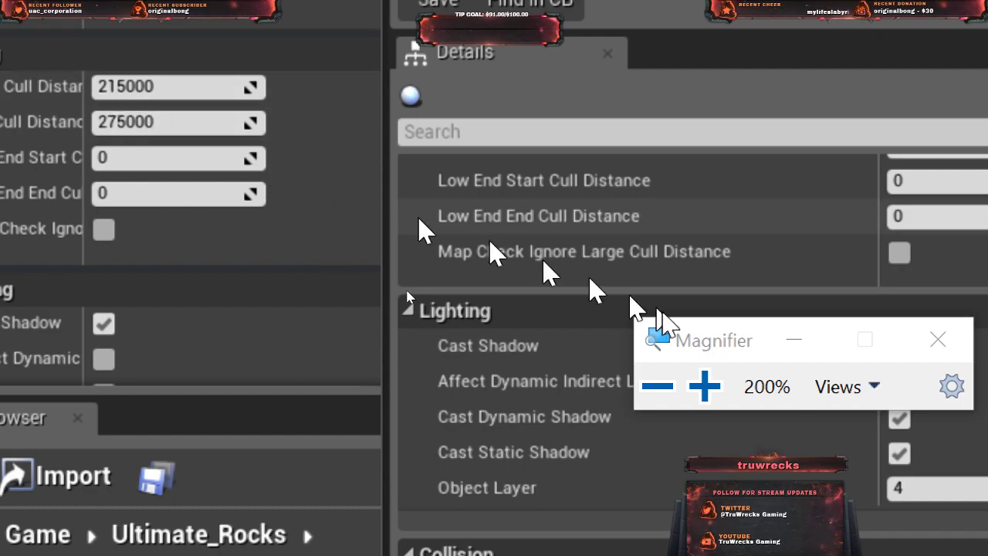
scroll(579, 309, up, 3)
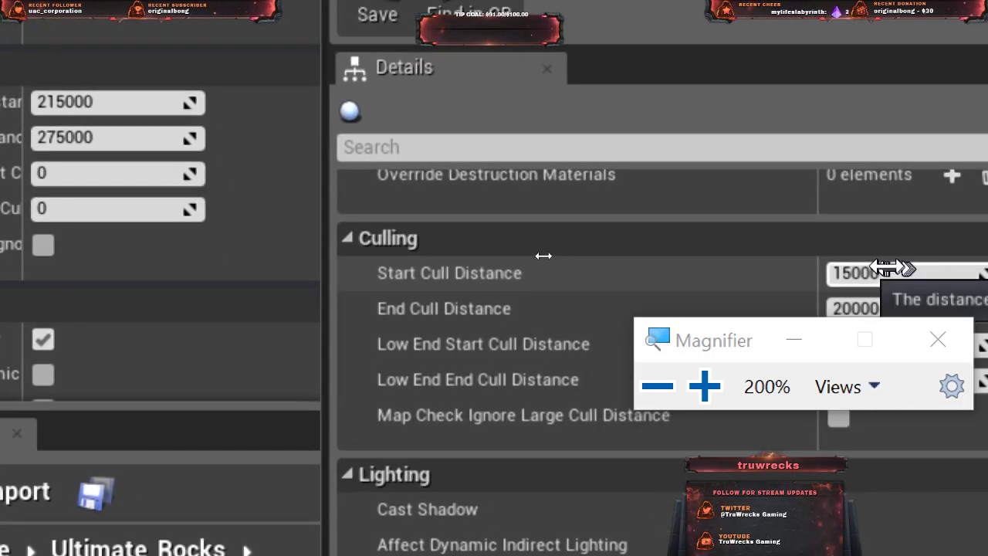
click(888, 271)
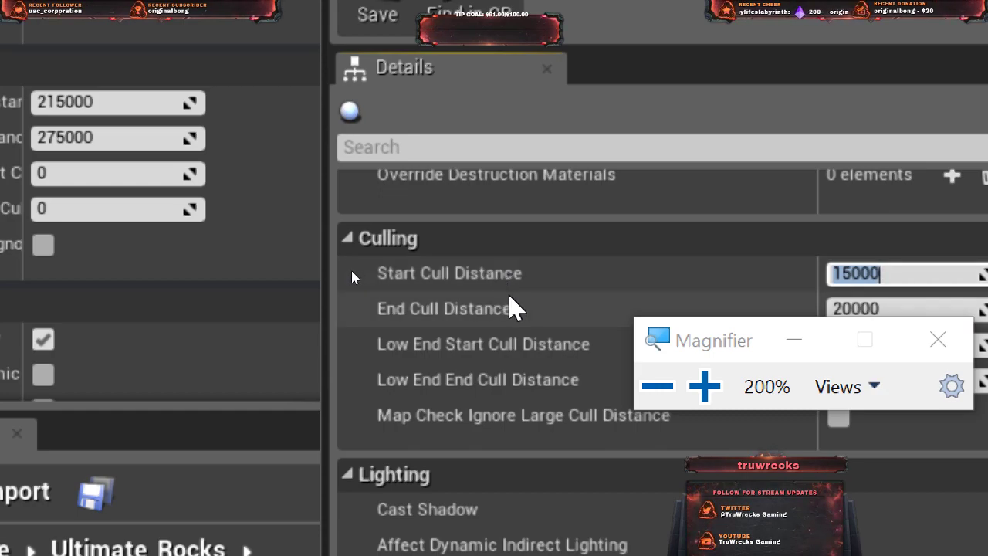
click(62, 104)
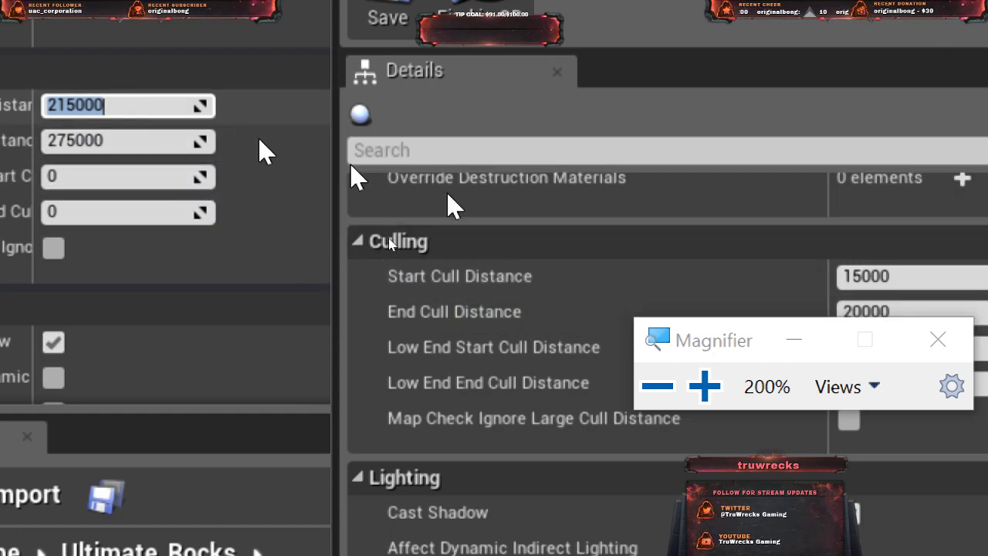
click(881, 275)
key(ctrl+c)
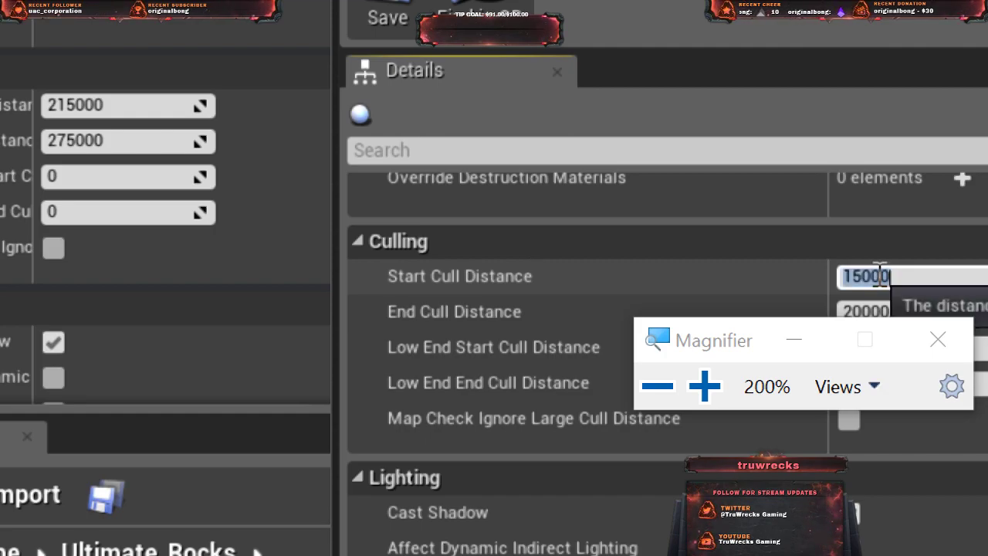
click(59, 100)
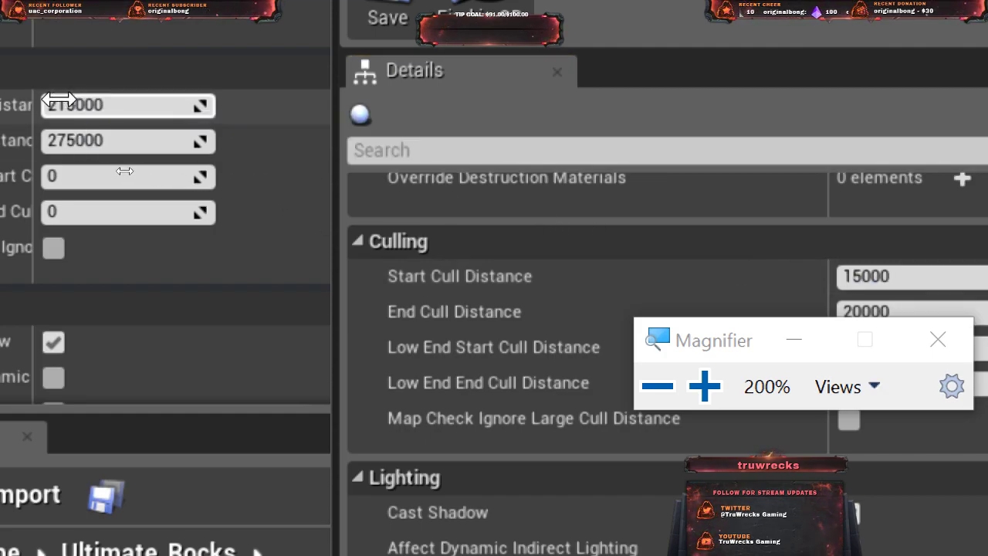
key(ctrl+v)
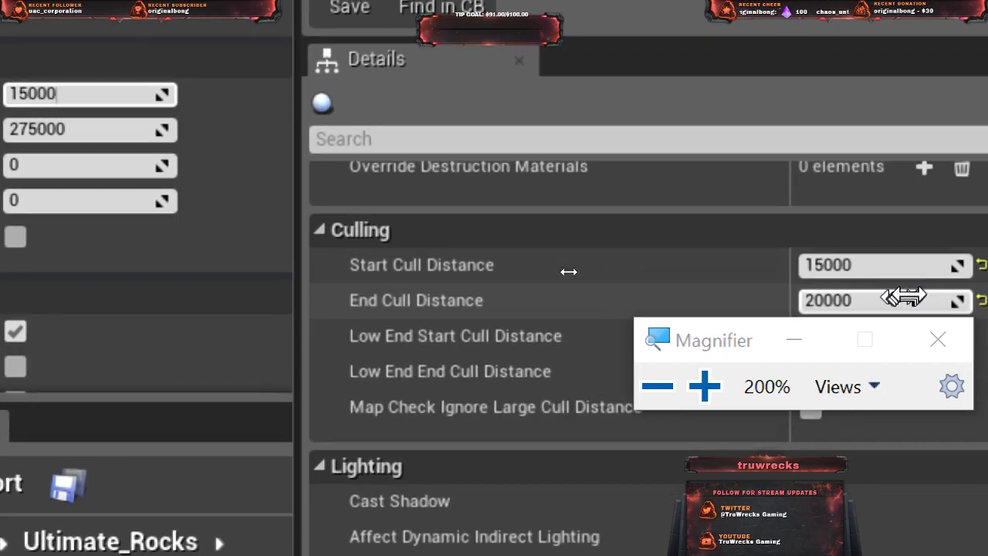
click(828, 297)
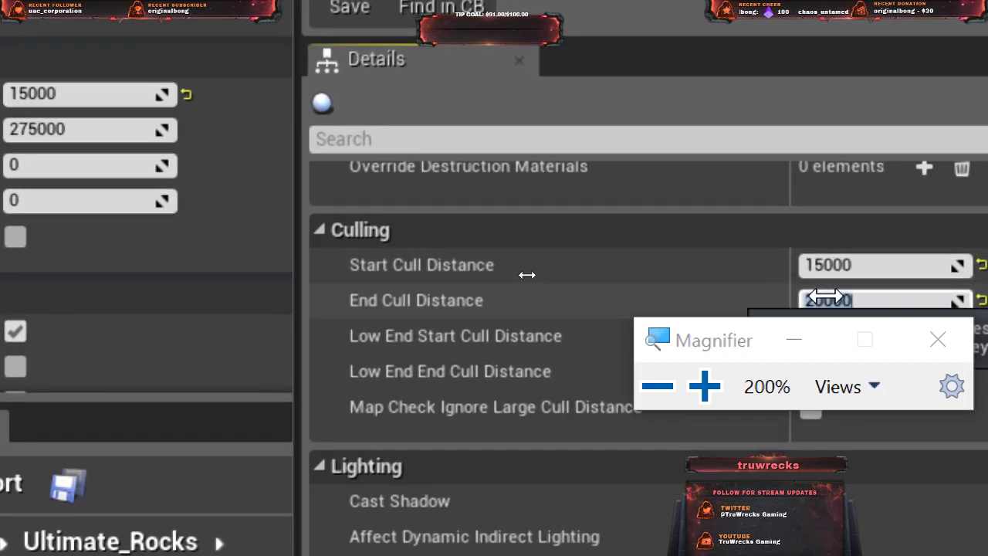
click(59, 131)
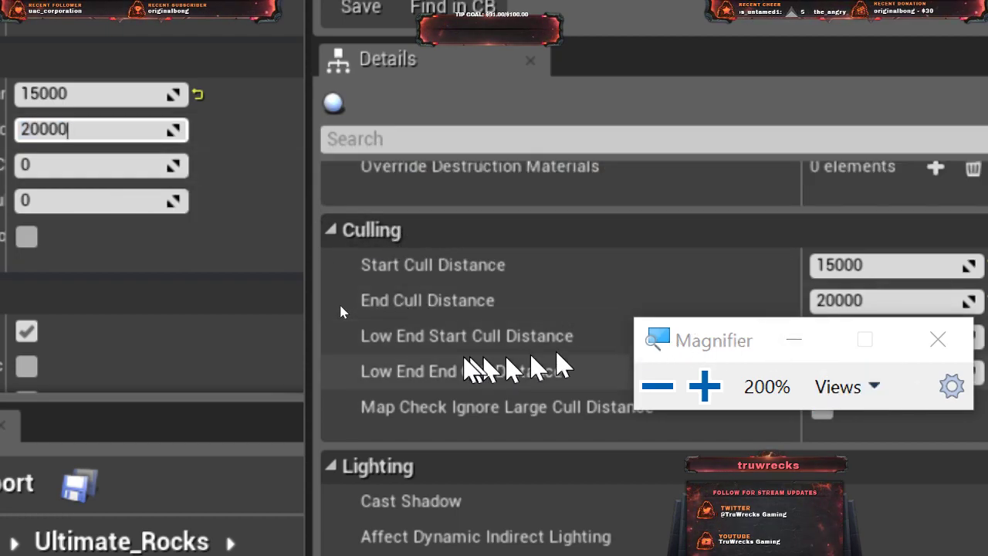
- Set the rock's Collision Presets to BlockAllExceptIK and enable Receives Decals in its Rendering settings
scroll(342, 309, down, 2)
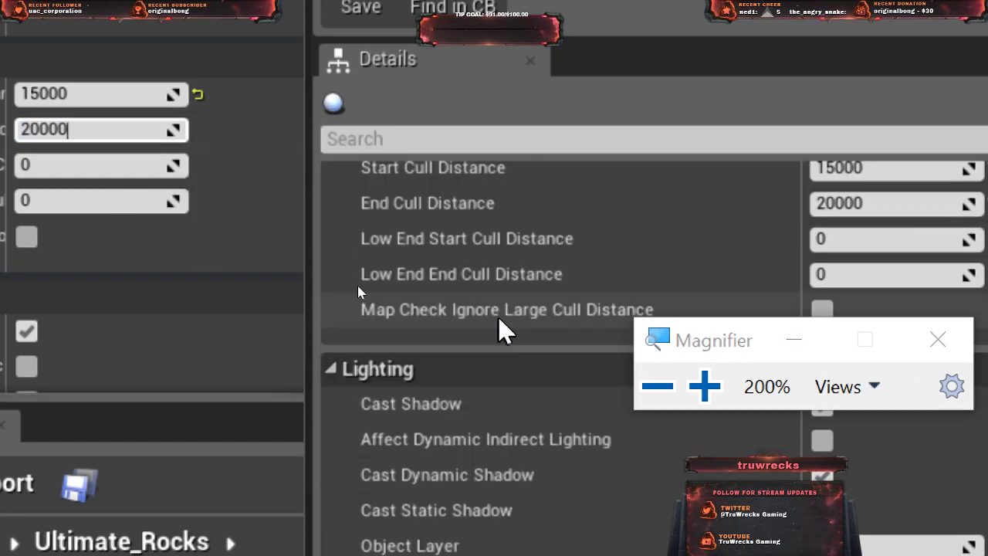
scroll(499, 318, down, 1)
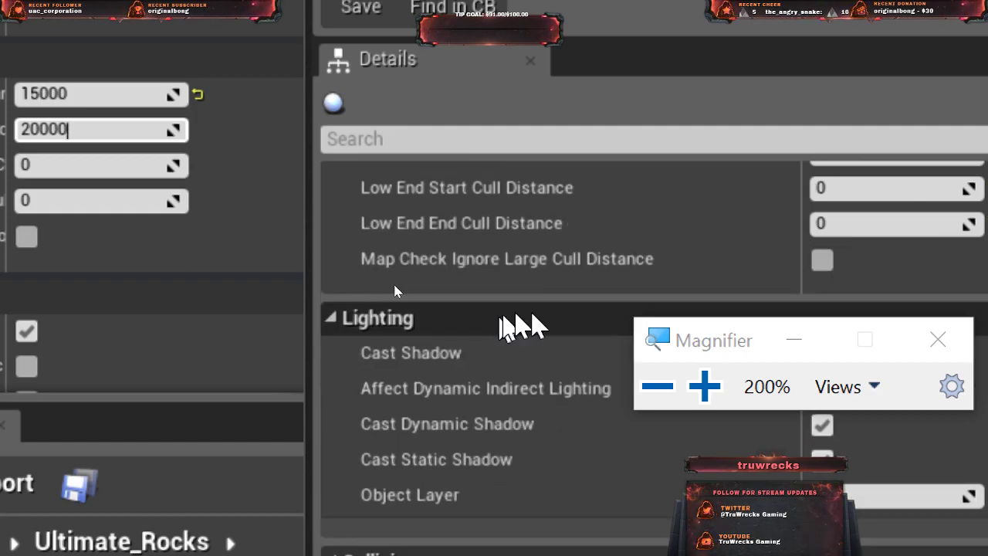
drag(709, 340, 23, 434)
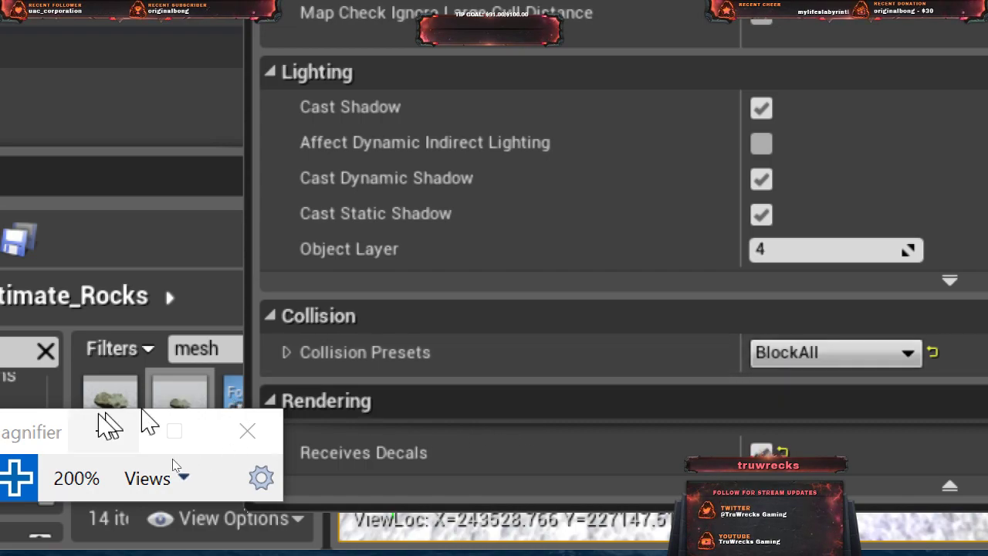
drag(27, 430, 414, 414)
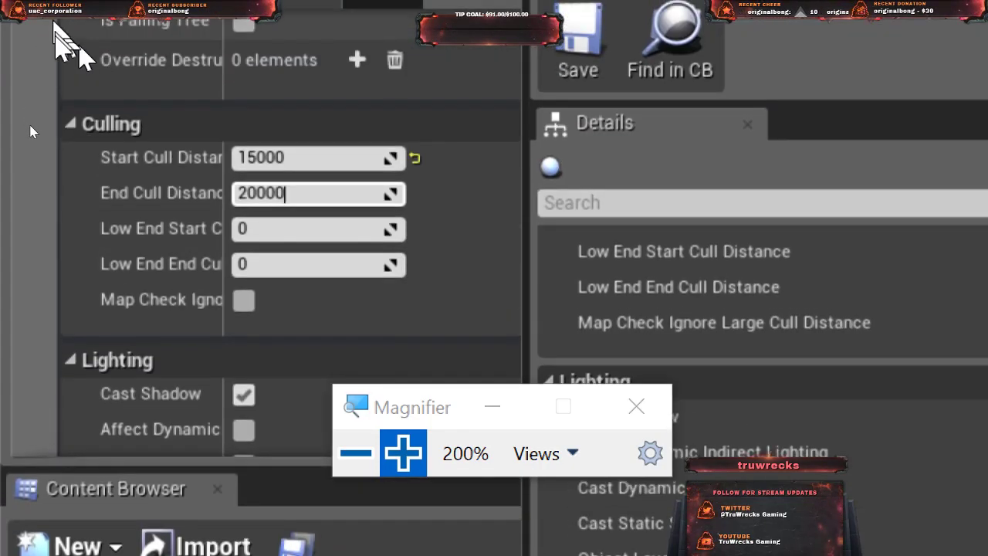
scroll(32, 280, down, 5)
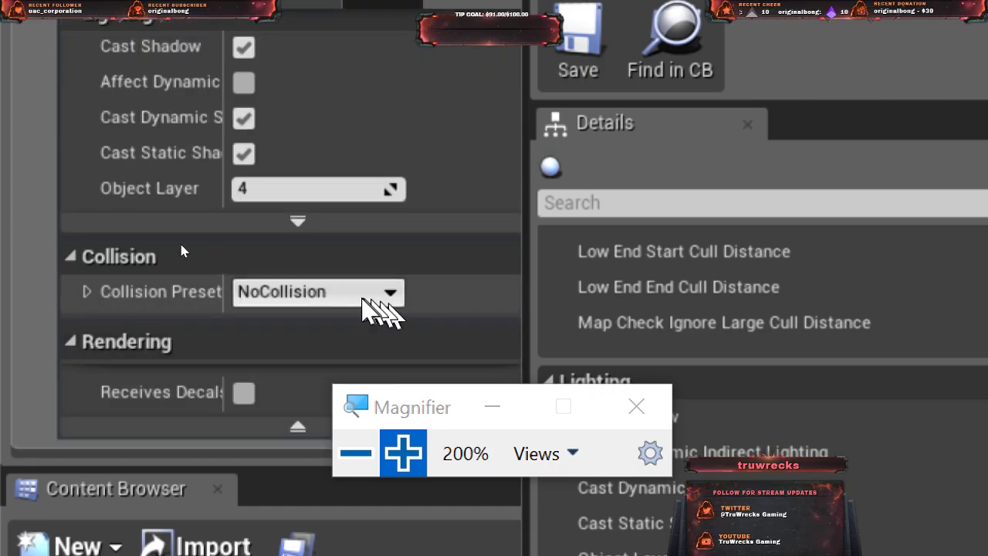
click(363, 296)
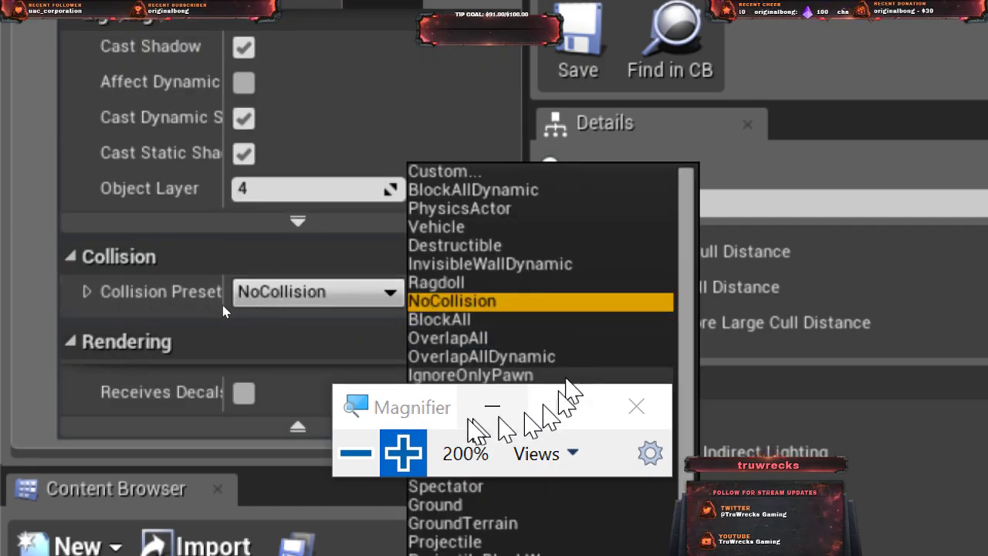
drag(433, 390, 330, 53)
scroll(553, 347, down, 7)
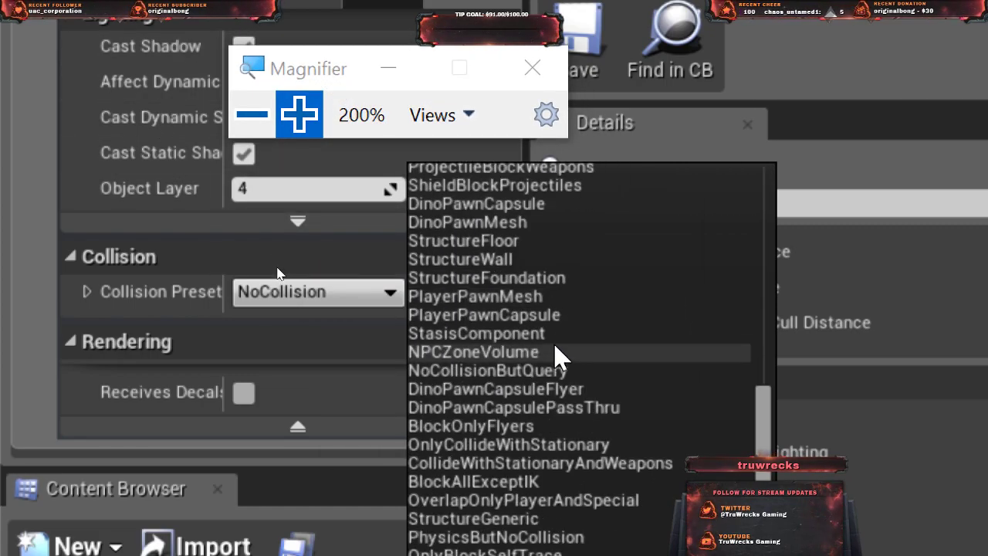
scroll(554, 345, down, 1)
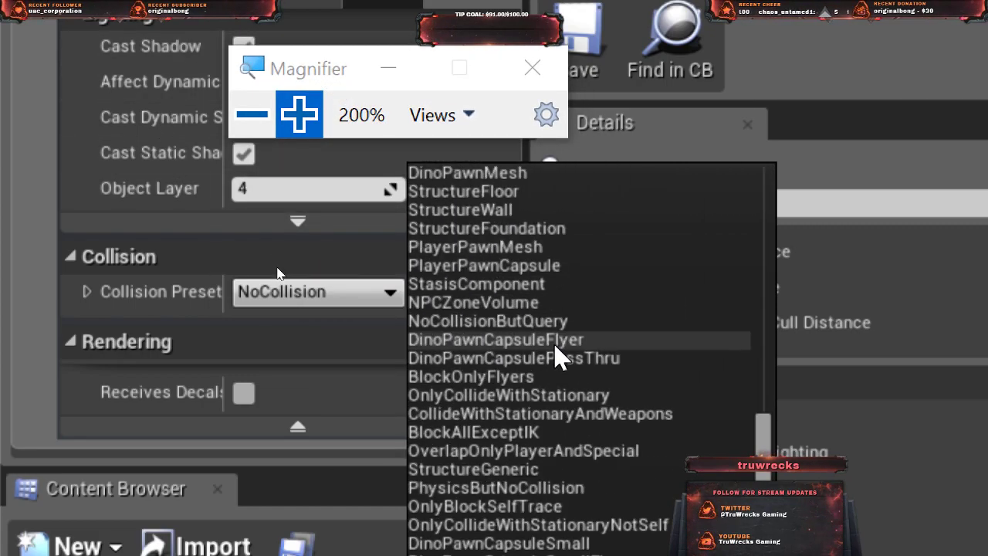
click(530, 432)
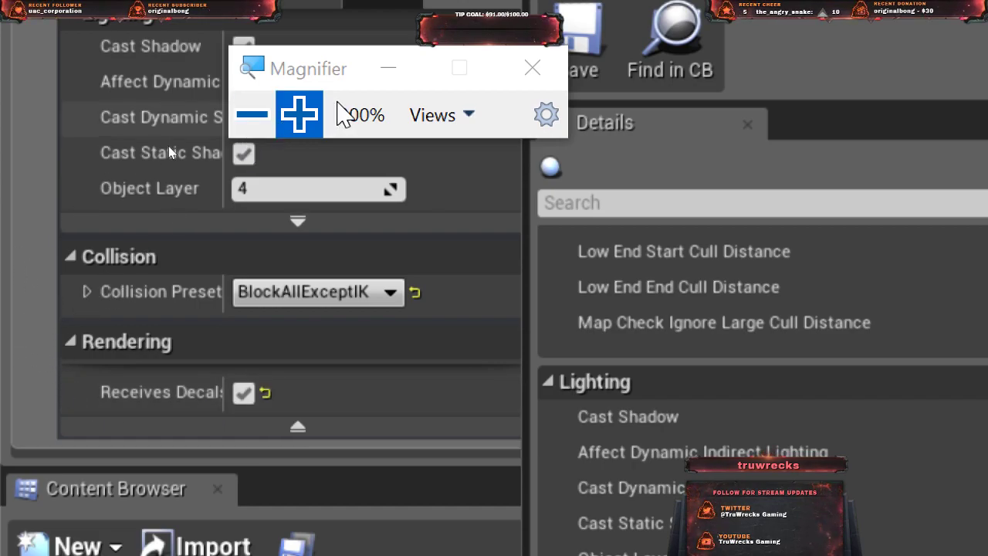
- Save the foliage settings asset that is open in its own window
drag(332, 78, 152, 159)
click(578, 51)
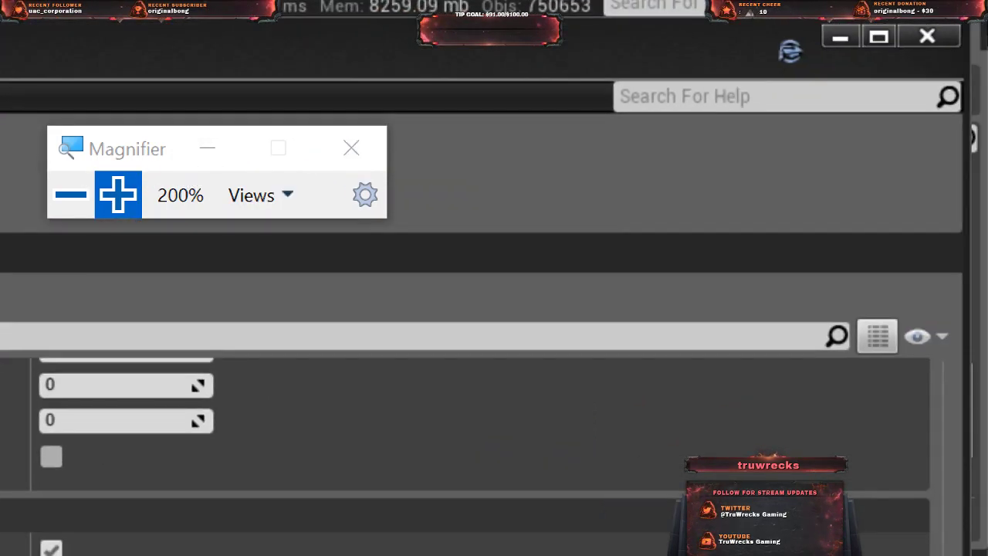
- Close the foliage settings asset's window and activate the UltimateRock_01 foliage type for painting
click(928, 36)
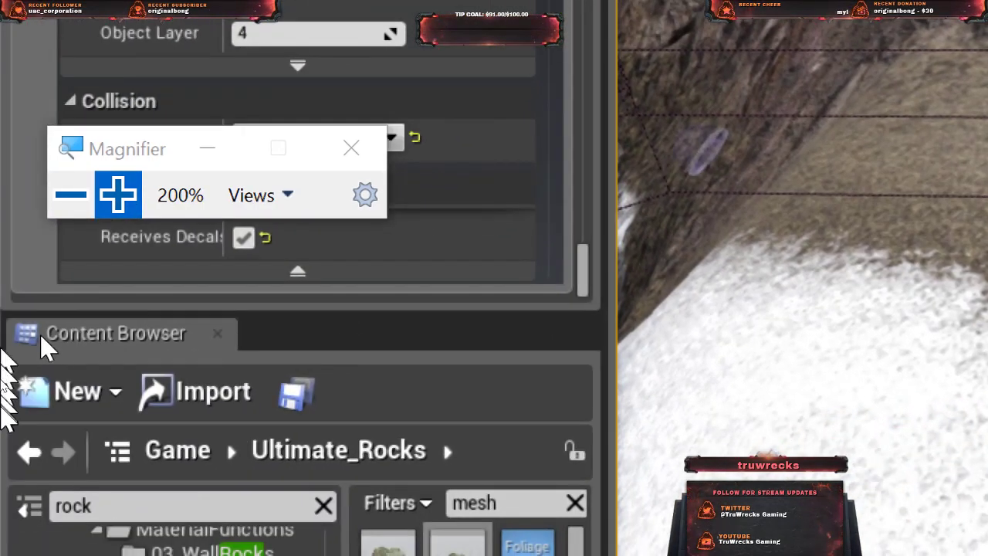
click(207, 148)
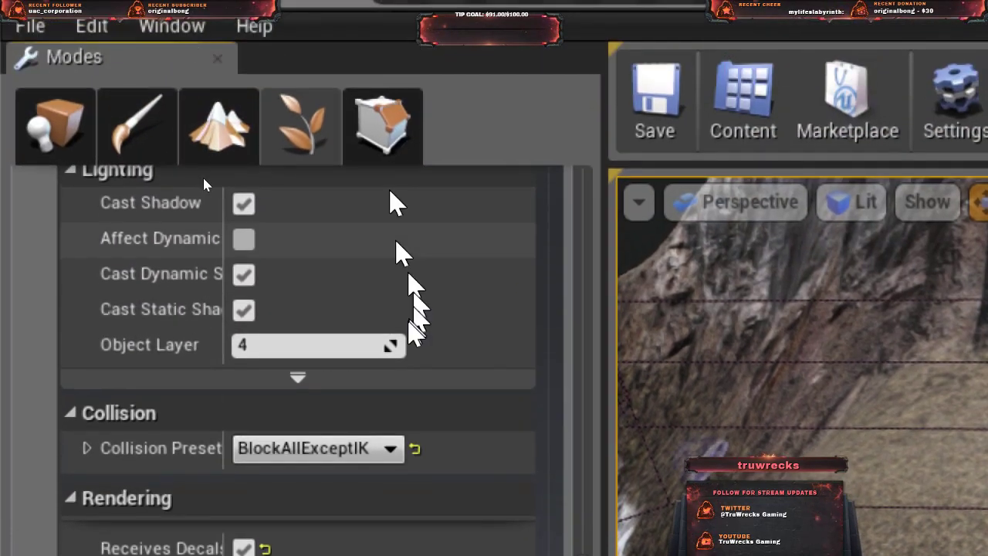
scroll(397, 348, up, 1)
scroll(66, 360, up, 3)
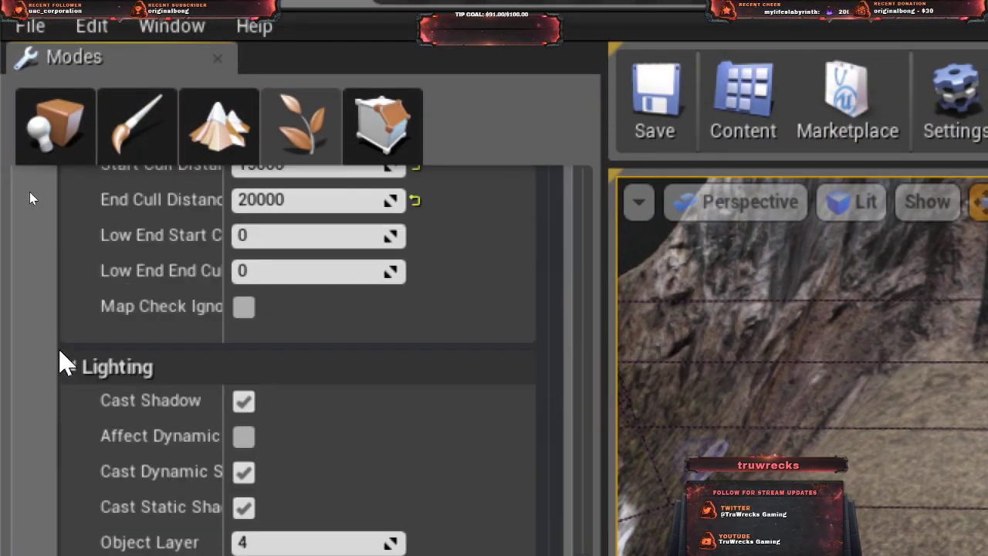
scroll(58, 357, up, 1)
scroll(44, 340, up, 4)
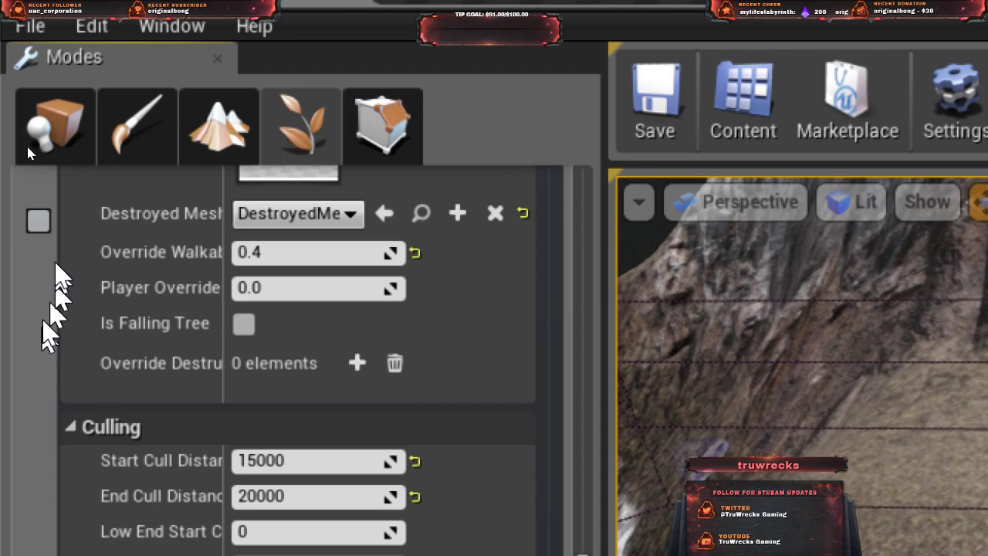
click(38, 221)
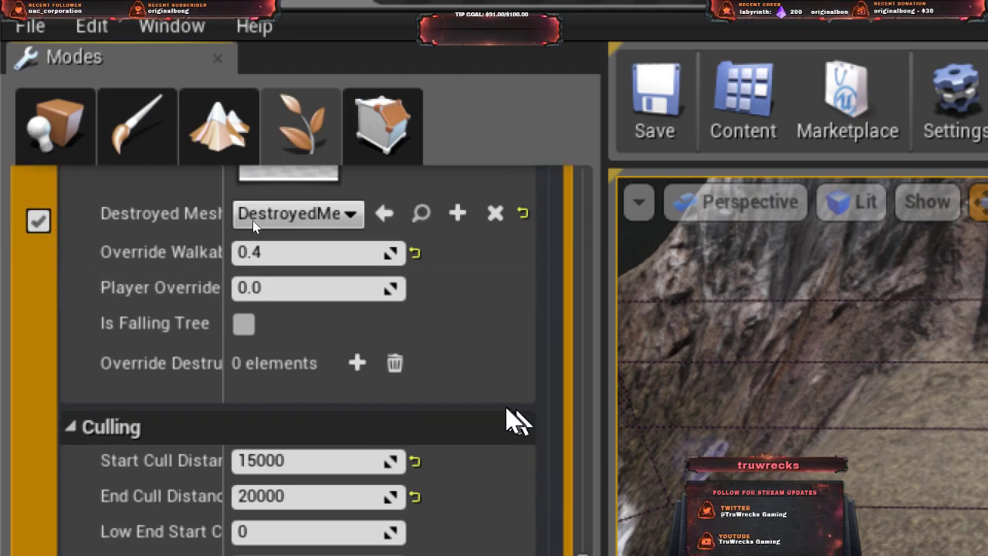
- Return the Magnifier to 100% and paint an UltimateRock_01 rock on the ground in the level viewport
scroll(510, 421, up, 4)
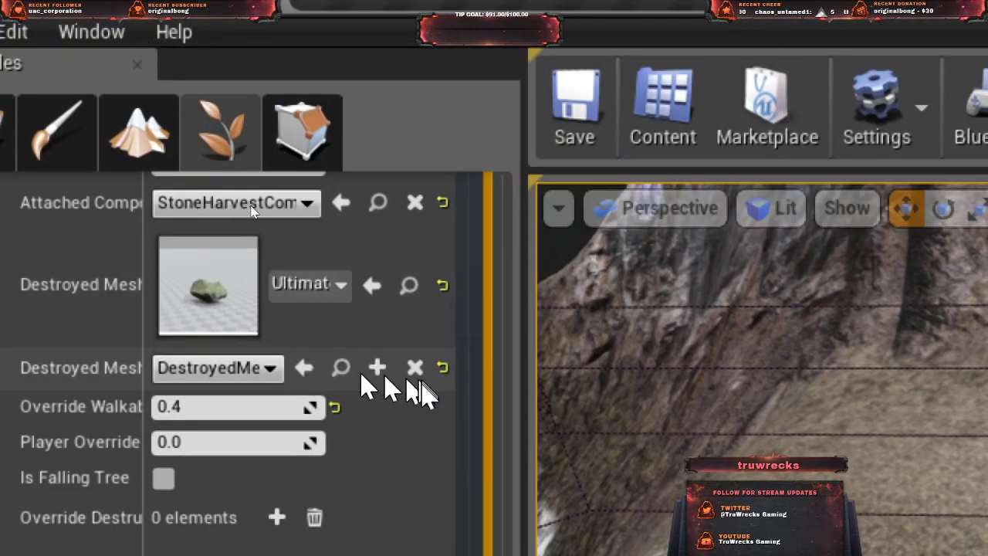
scroll(401, 386, up, 3)
scroll(404, 379, up, 3)
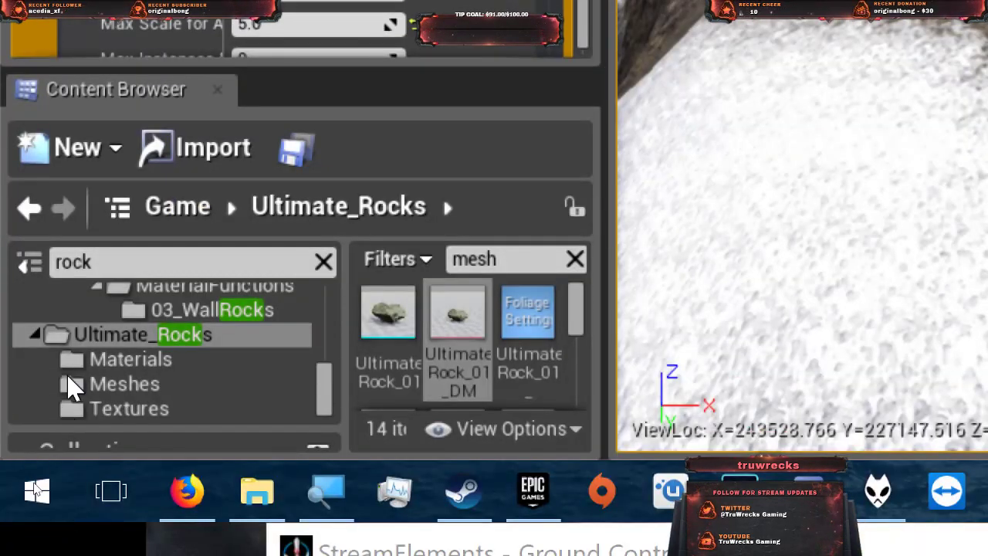
click(316, 498)
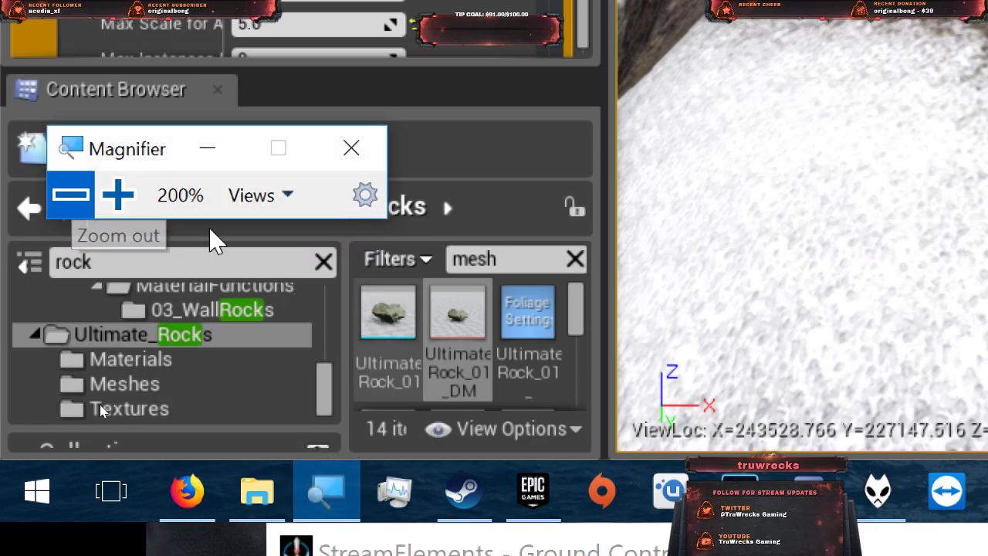
click(70, 194)
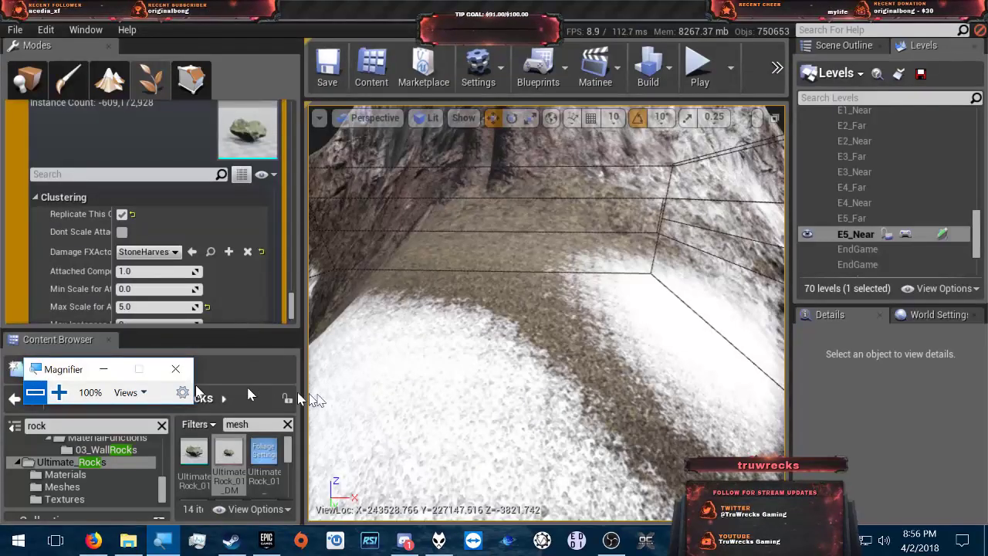
click(504, 270)
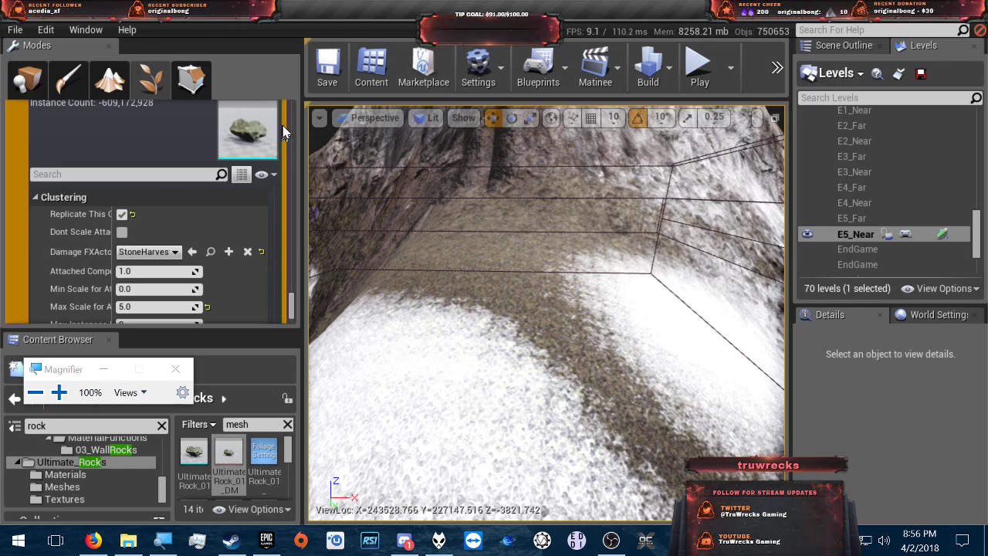
- Inspect the painted rock on the snowy slope from a distance and from close up
scroll(296, 120, up, 10)
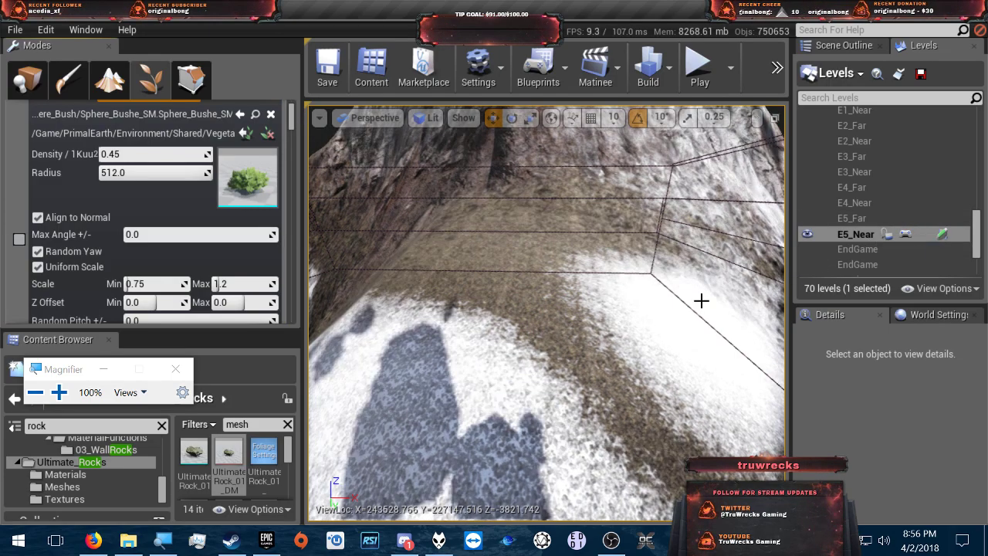
key(s)
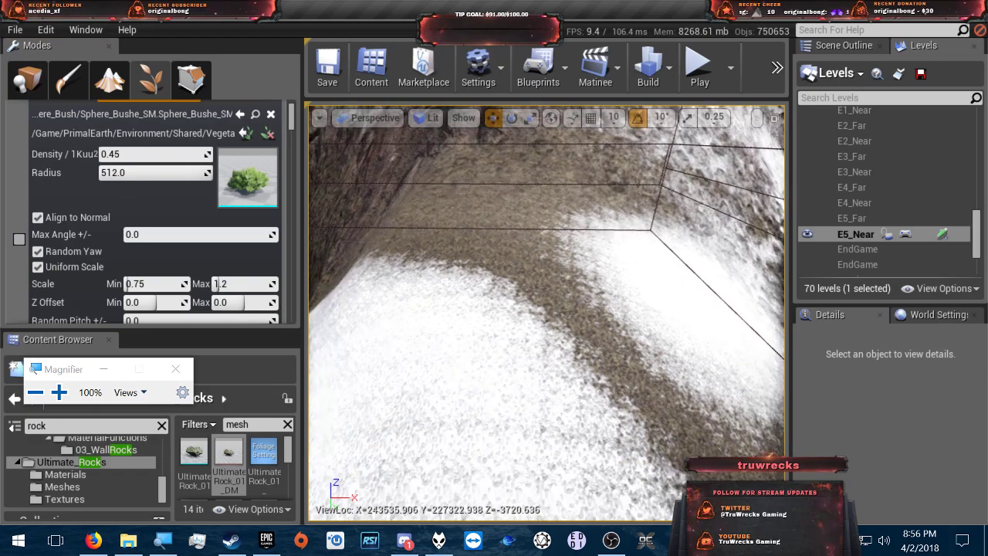
key(s)
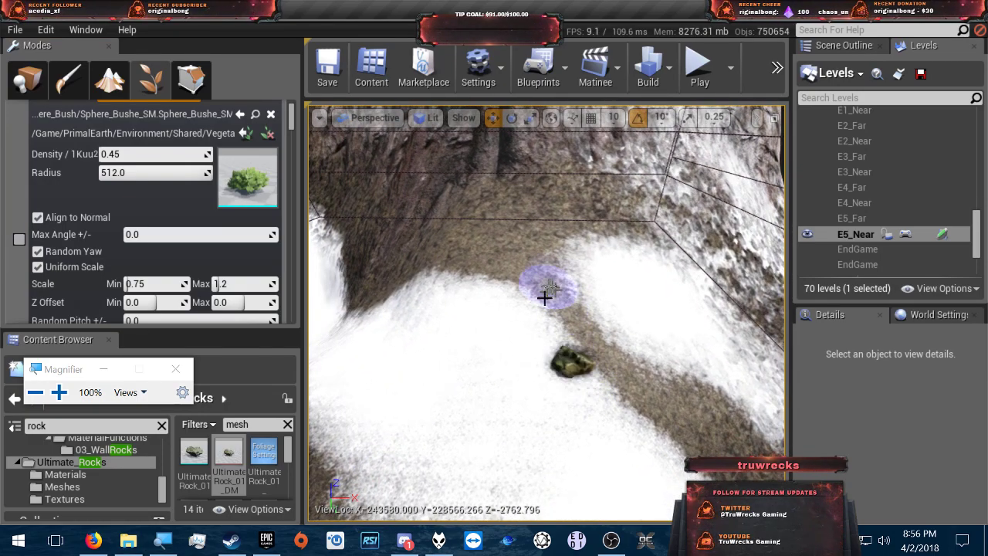
key(w)
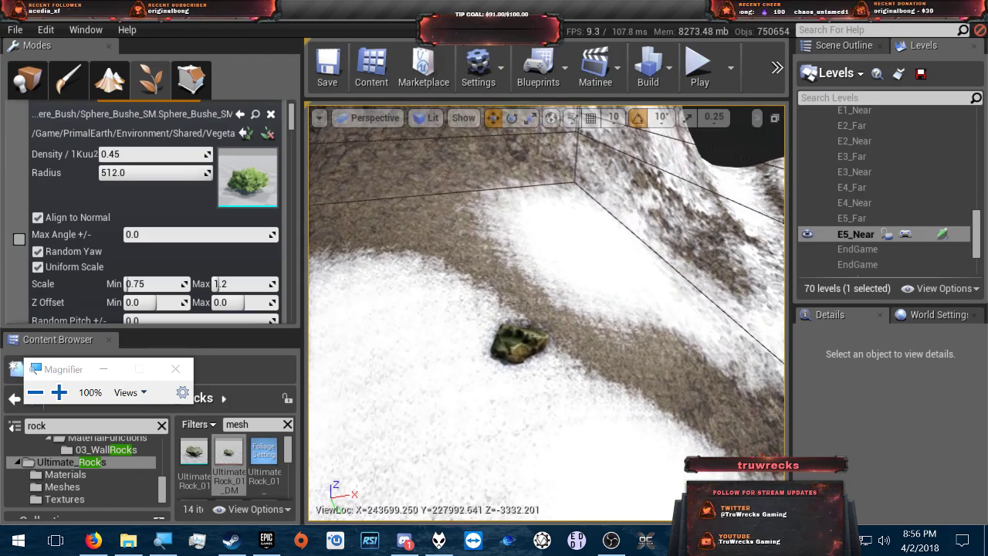
key(w)
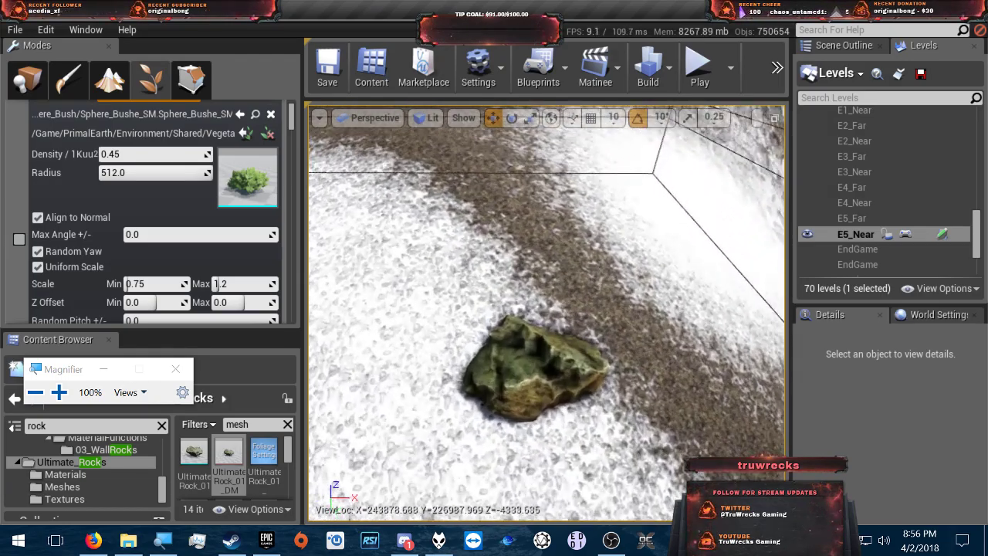
key(w)
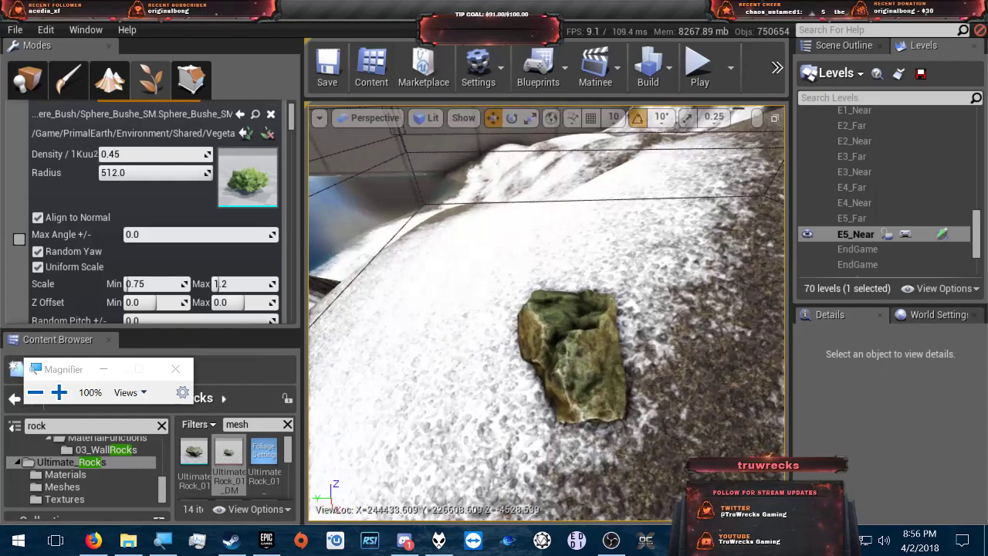
key(s)
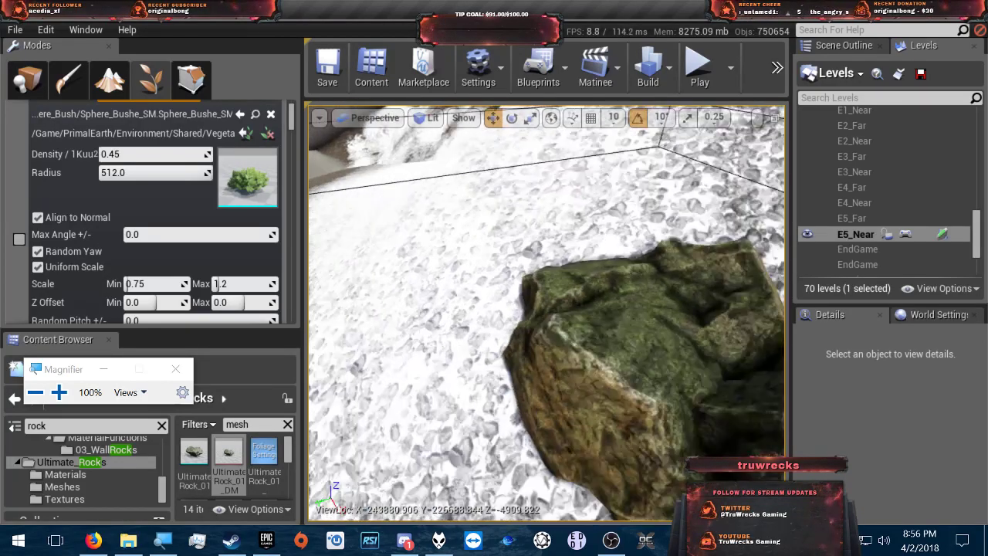
key(s)
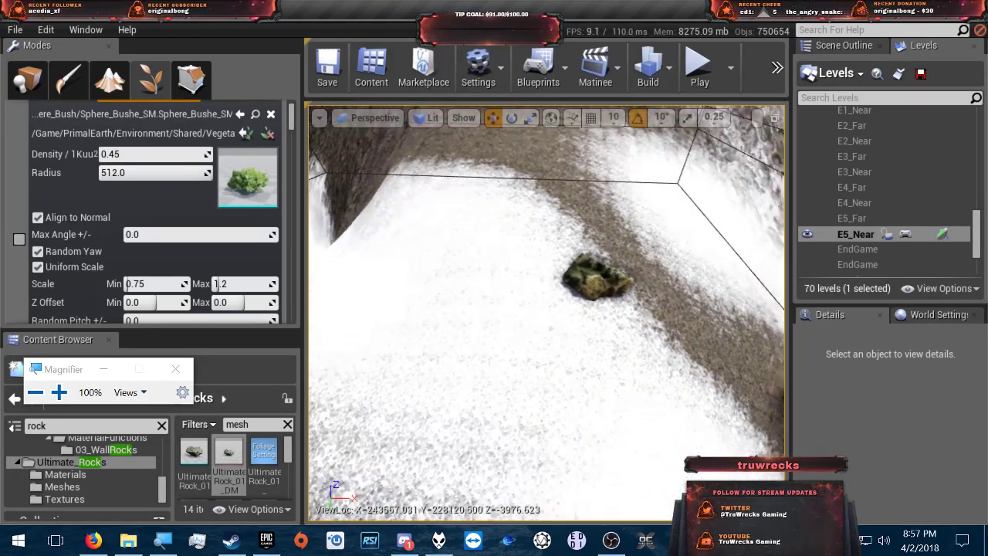
- Start a play session from the snowy ground near the painted rock, continuing despite the unresolved blueprint compiler error
right_click(483, 378)
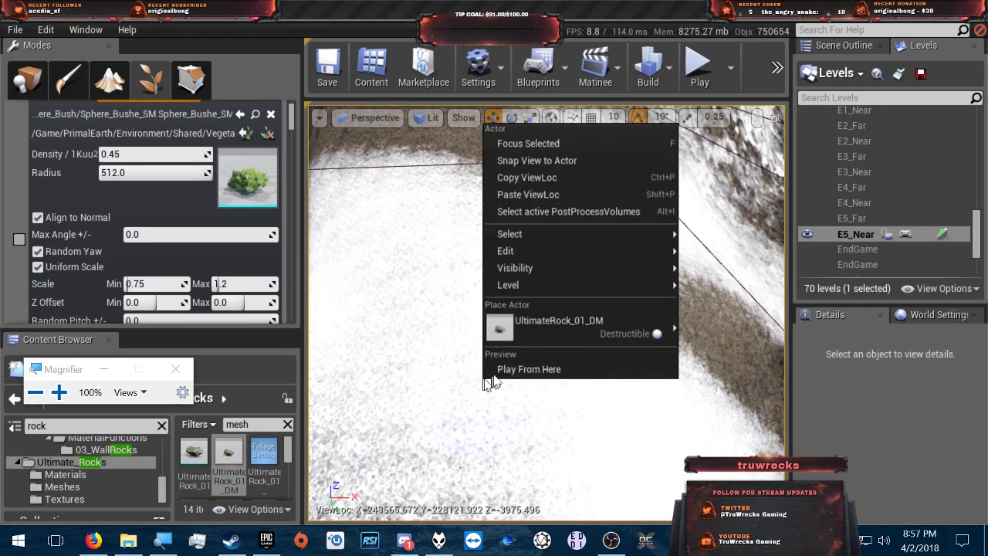
click(533, 374)
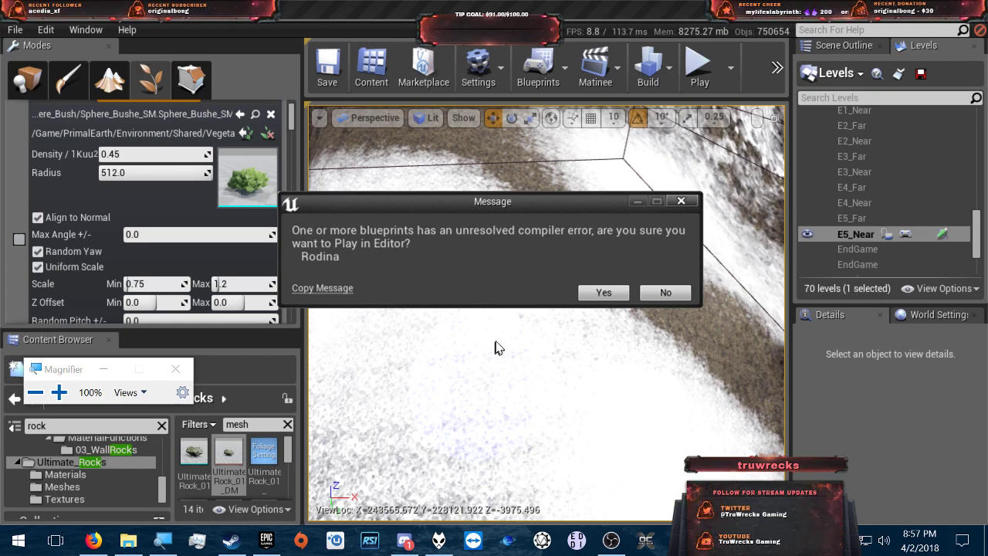
click(604, 292)
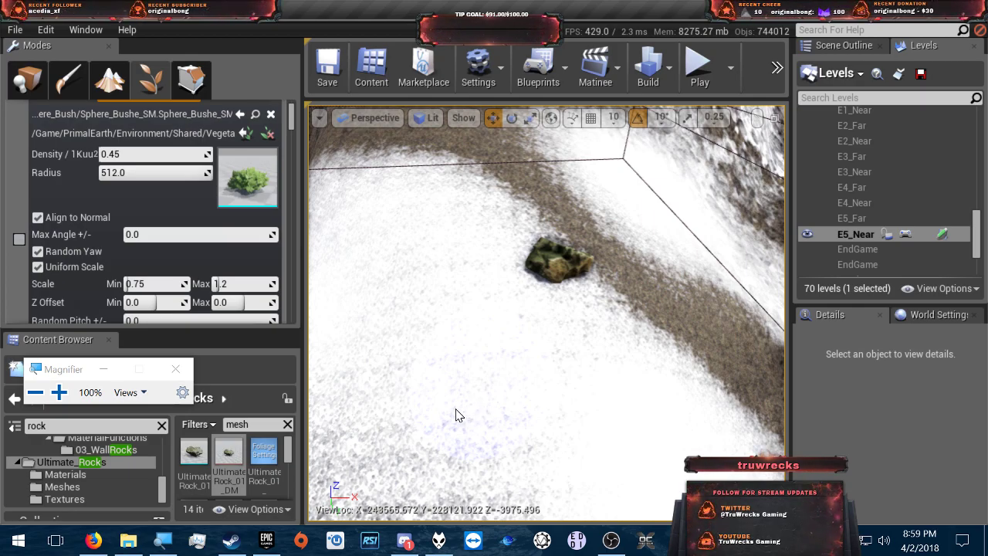
key(alt+p)
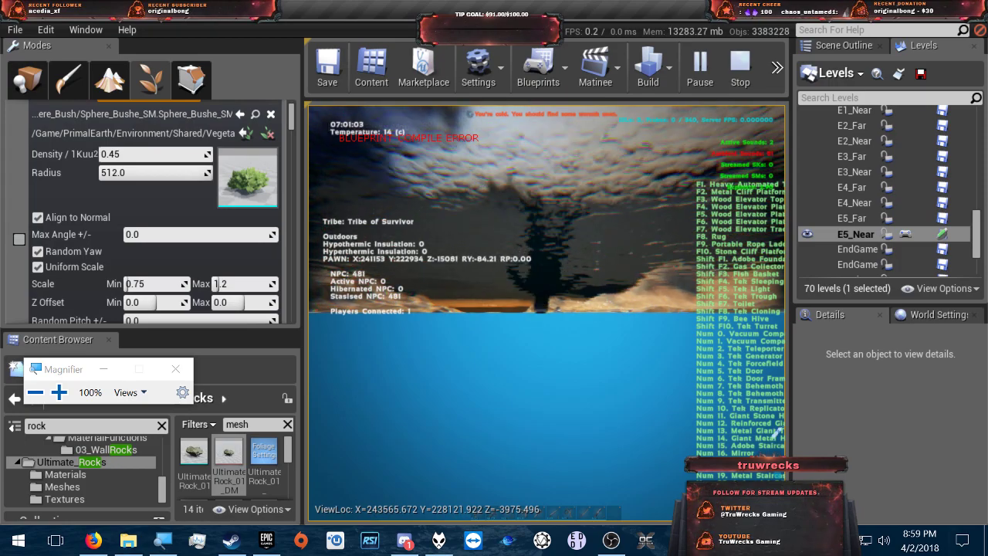
click(402, 410)
key(F11)
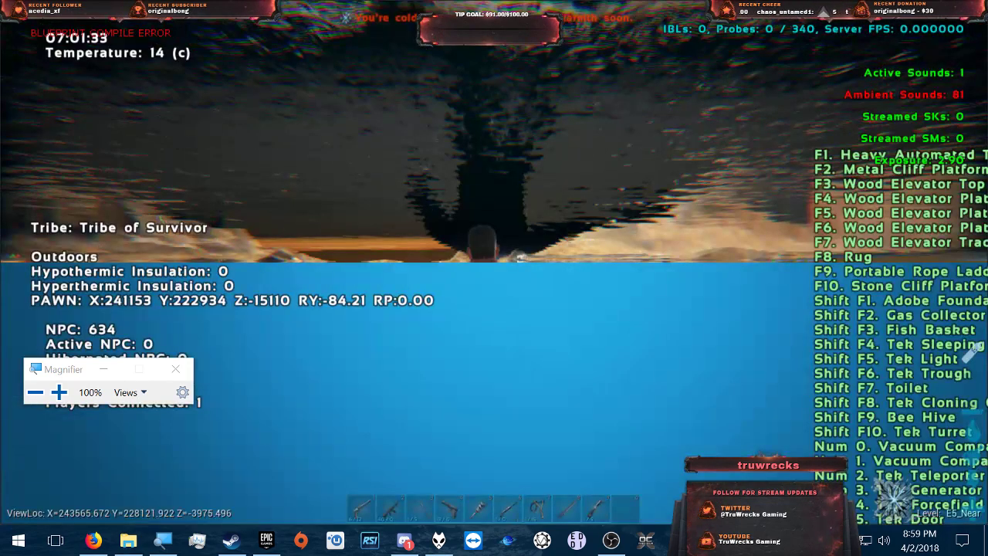
key(F11)
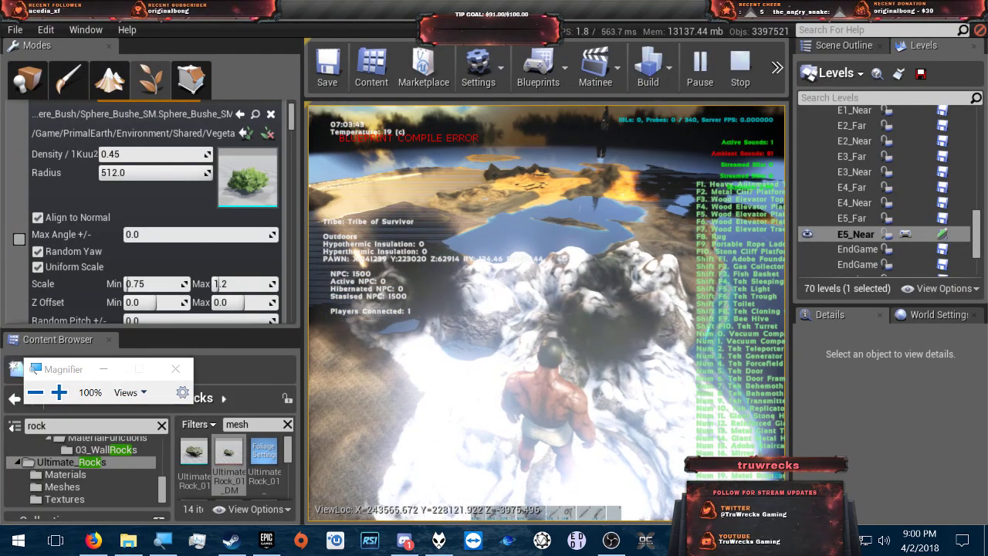
- Run the console command "cheat infinitestats" in the play session
key(grave)
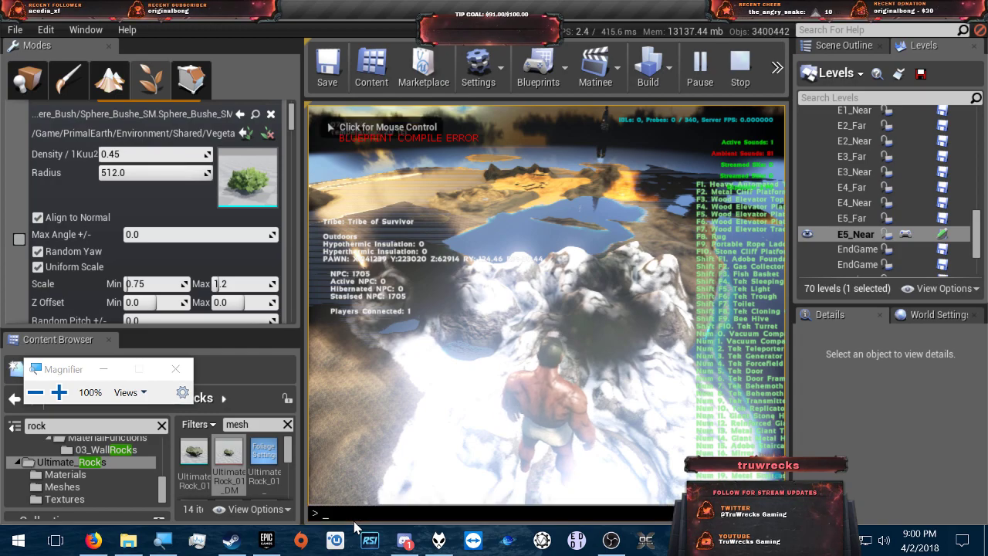
key(Up)
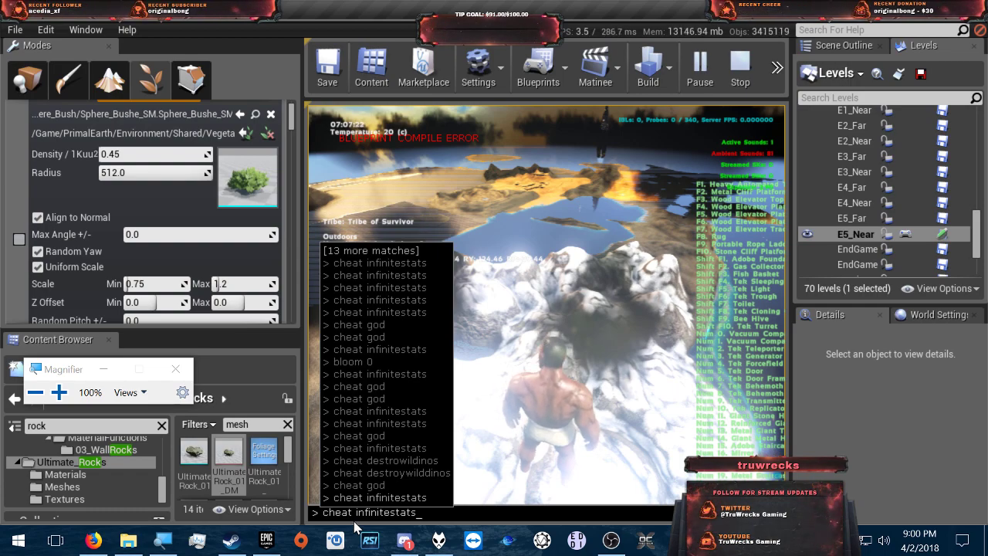
key(Return)
- Run the console command "cheat fly" so the character can fly
key(grave)
key(Up)
key(Up)
key(Up)
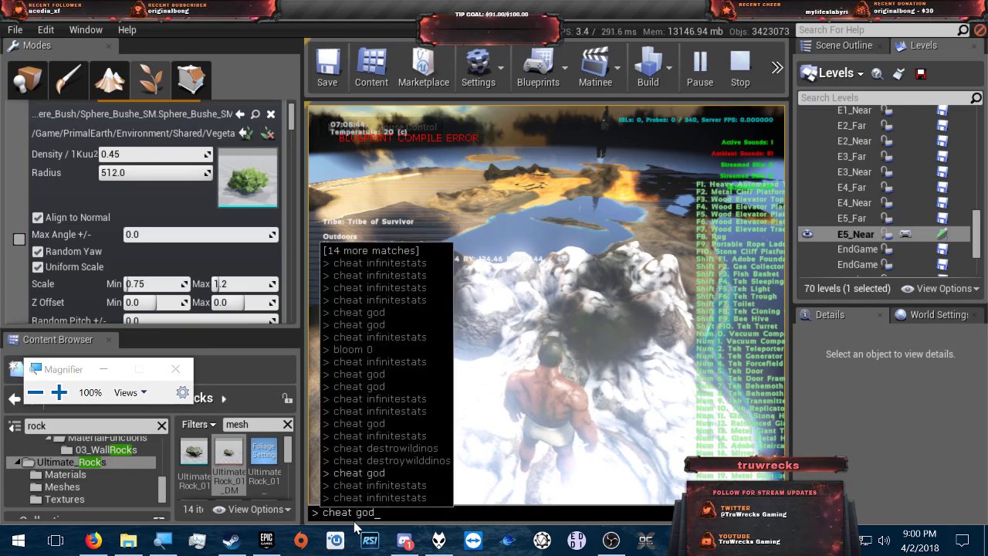
key(BackSpace)
key(BackSpace)
key(BackSpace)
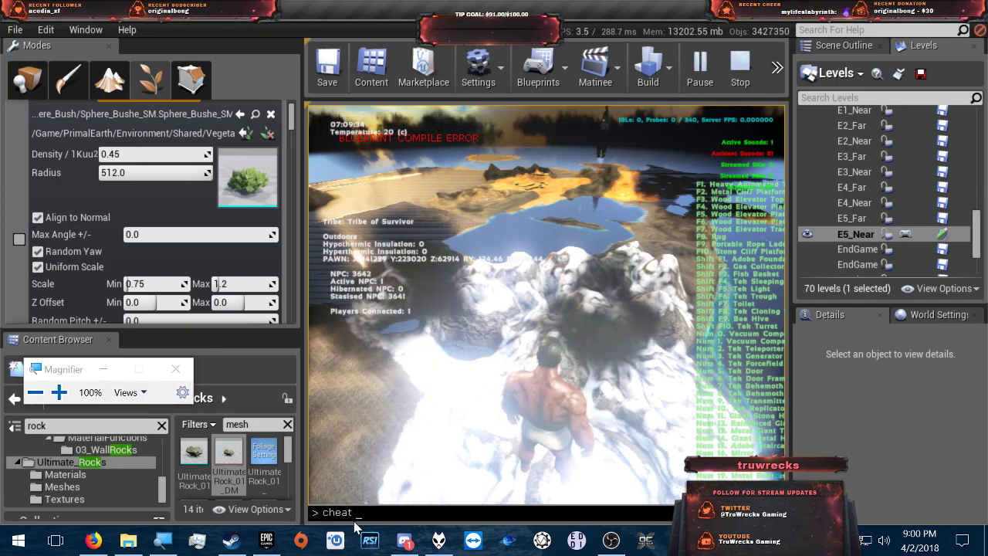
text(fly)
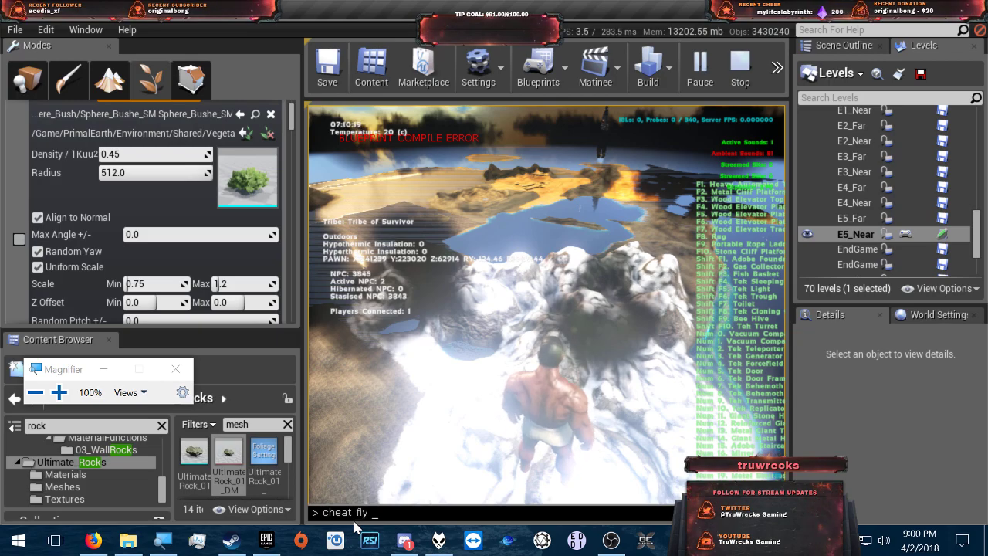
key(BackSpace)
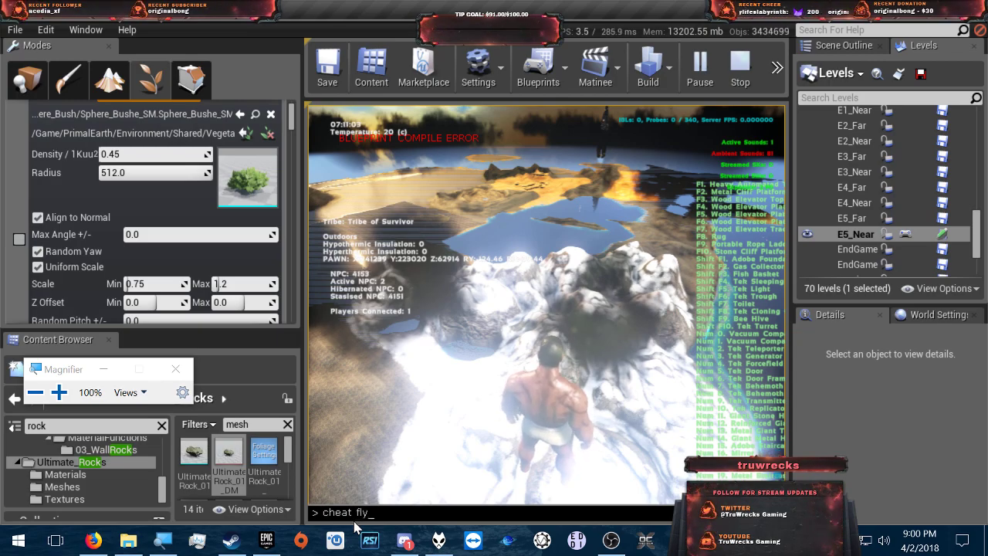
key(Return)
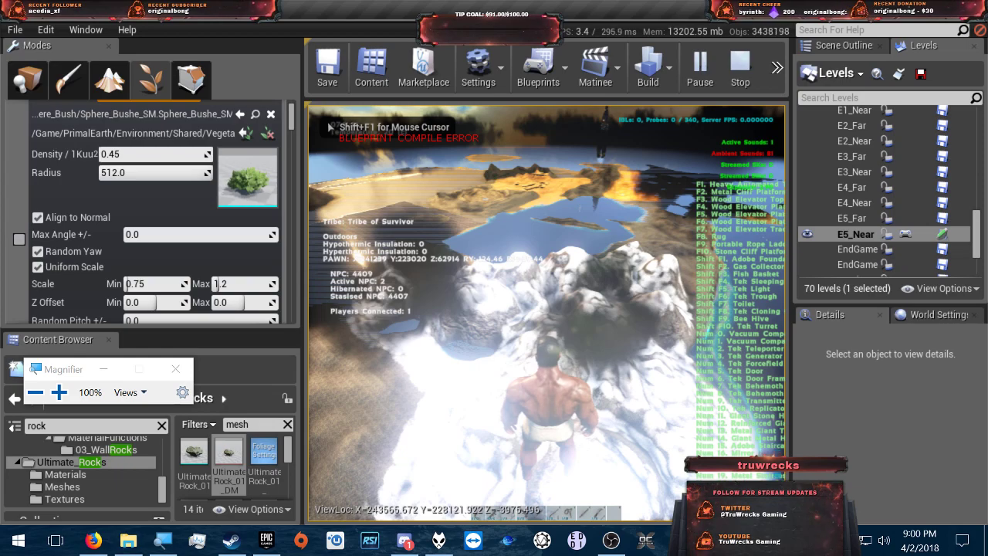
- Run the console command "cheat ghost" so the character can pass through obstacles
text(chea)
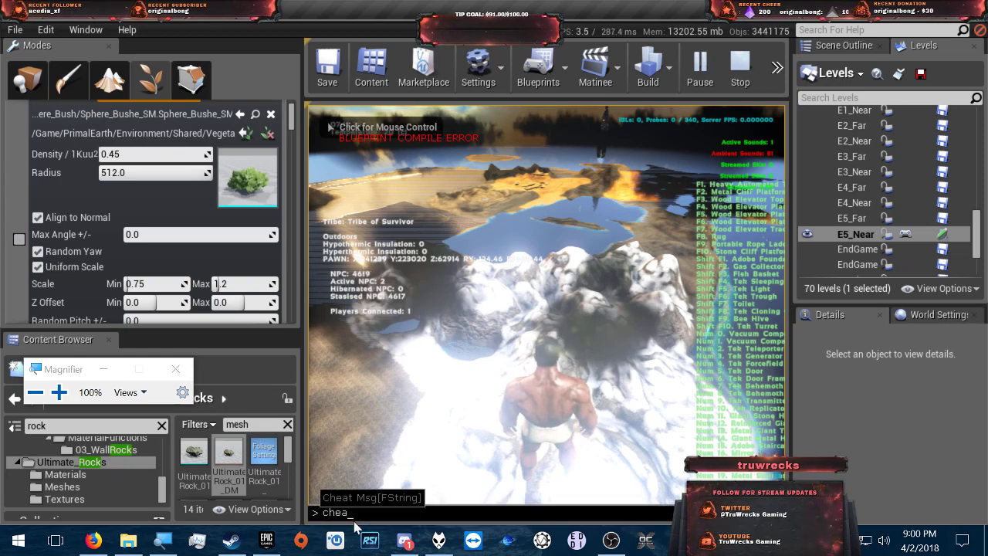
text(t ghost)
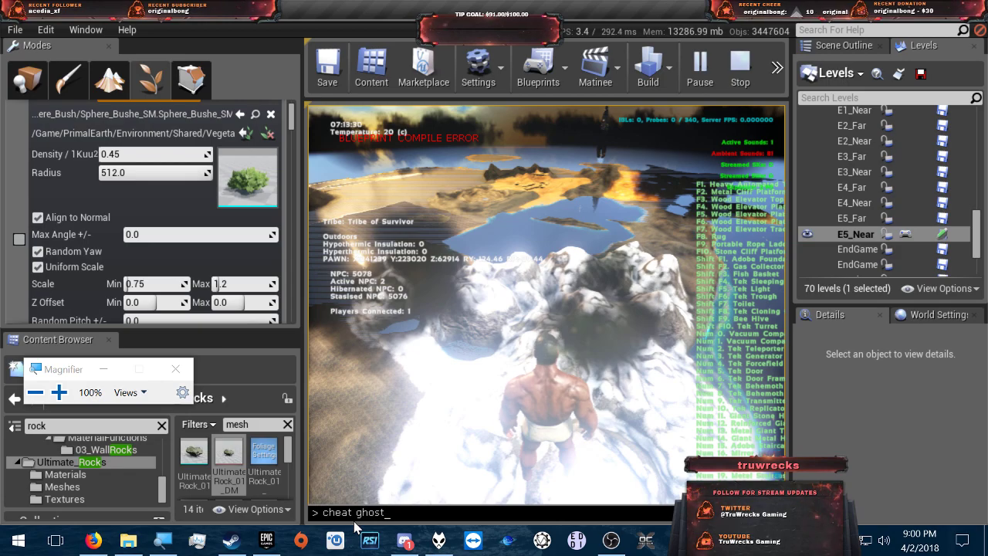
key(Return)
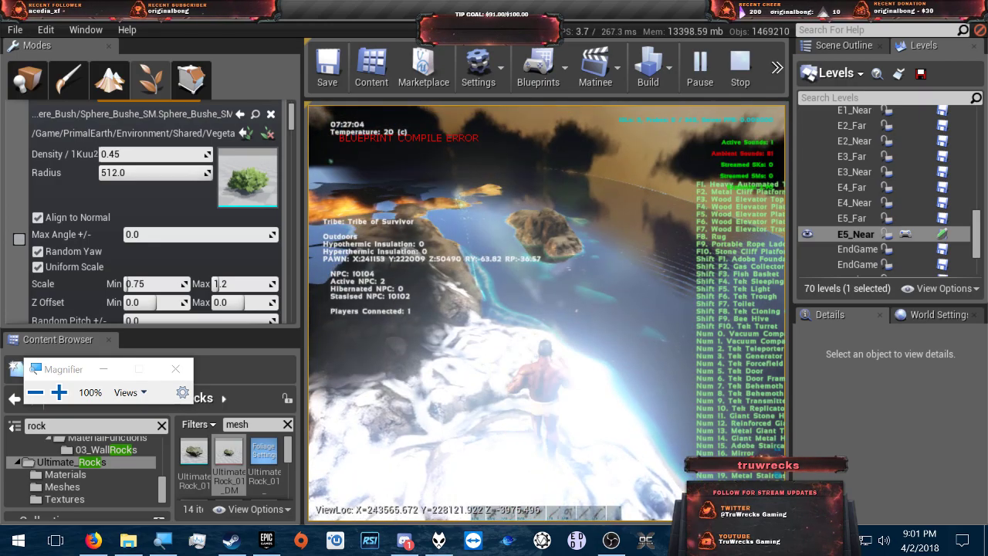
- Fly the character down from the spawn height toward the snowy terrain, and end the play session
key(w)
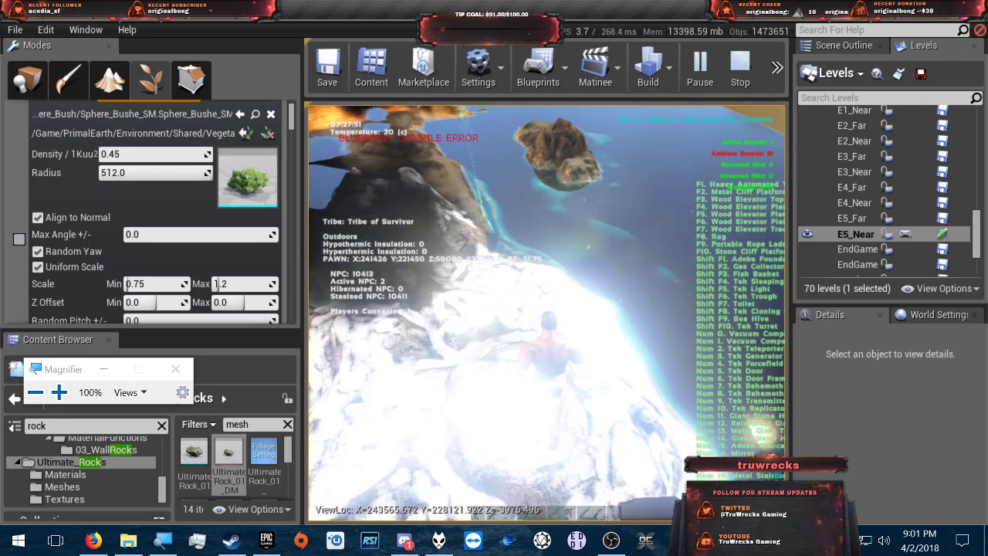
key(w)
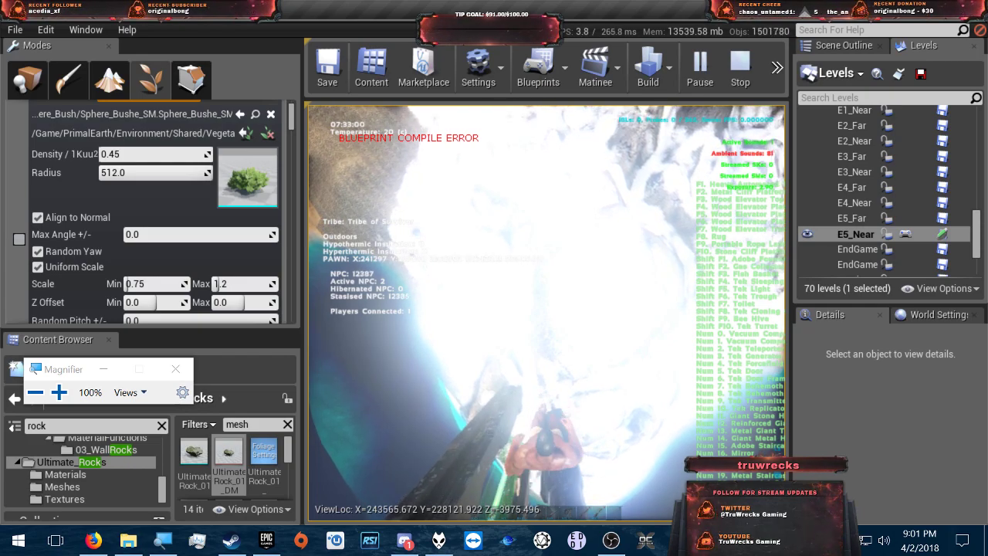
key(w)
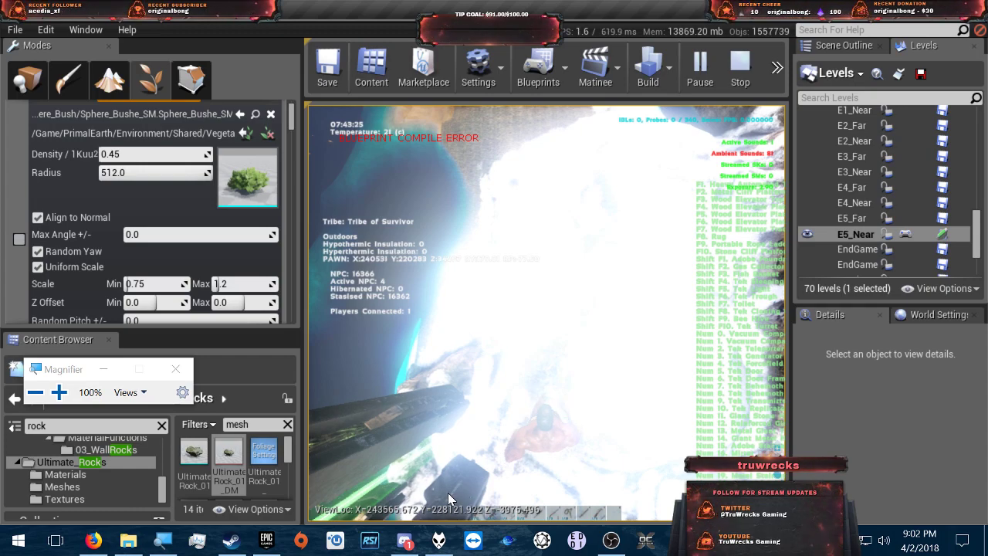
key(Escape)
- Bring the editor view from high above the snowy mountain back to the painted rock beside the dirt path
right_drag(417, 477, 363, 379)
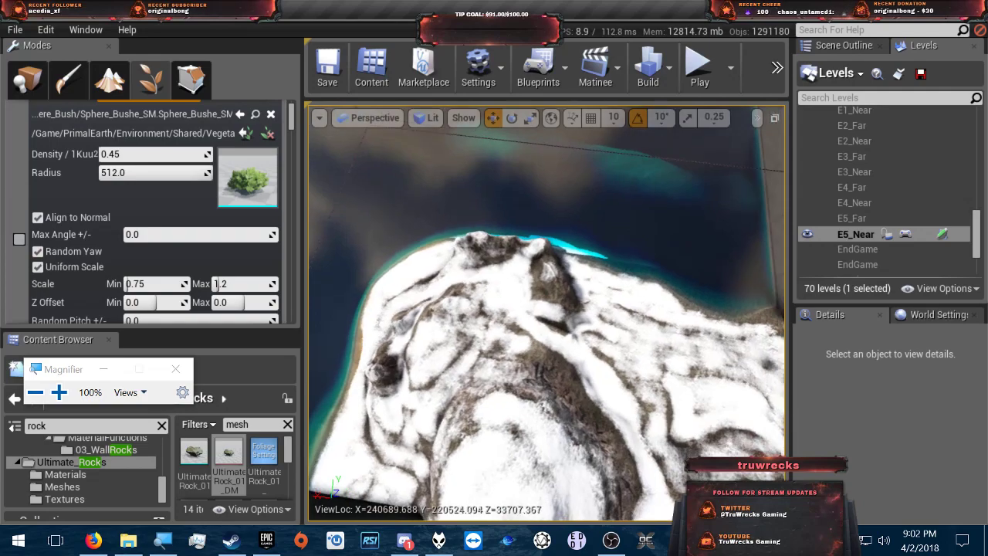
key(w)
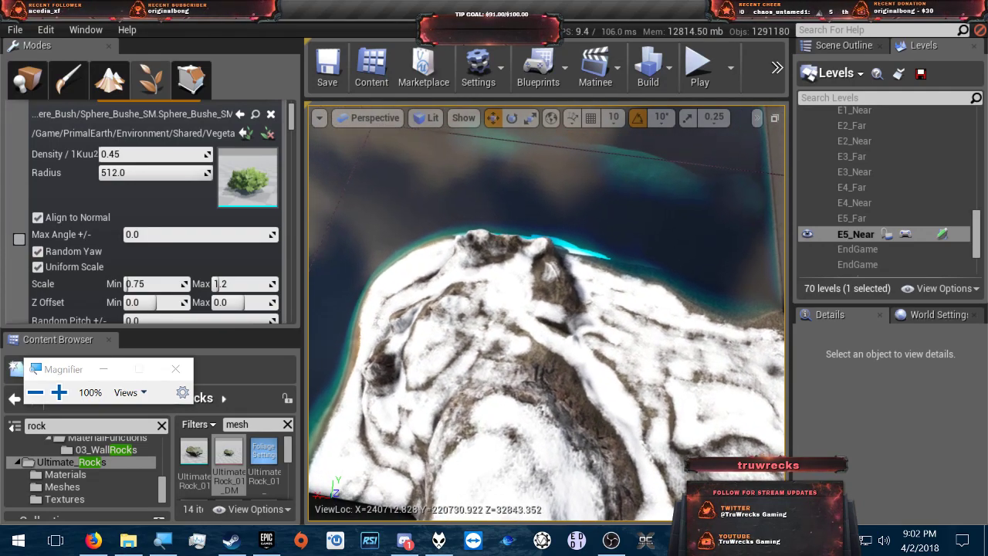
key(w)
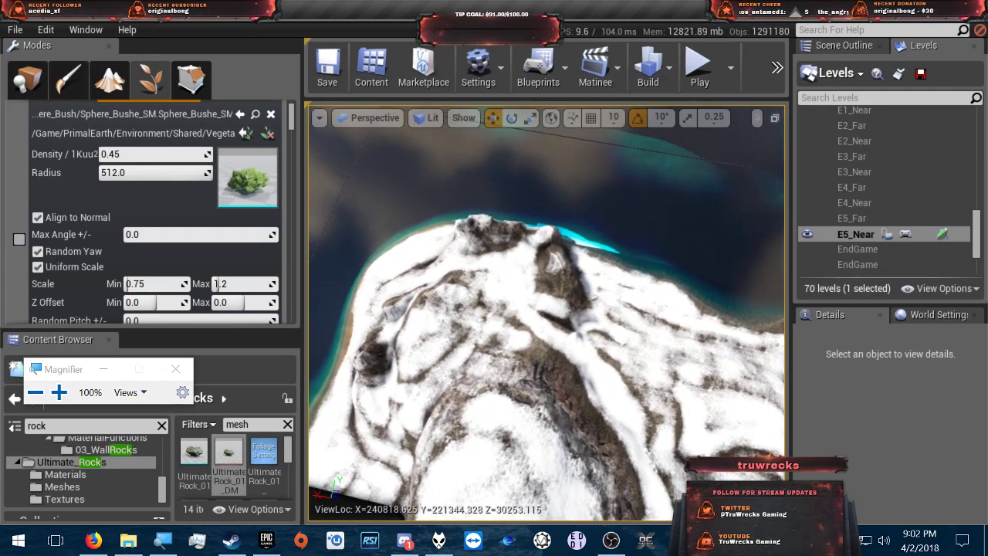
key(w)
scroll(547, 313, up, 2)
key(w)
right_drag(546, 313, 671, 297)
key(w)
key(w)
key(s)
key(w)
key(w)
key(w)
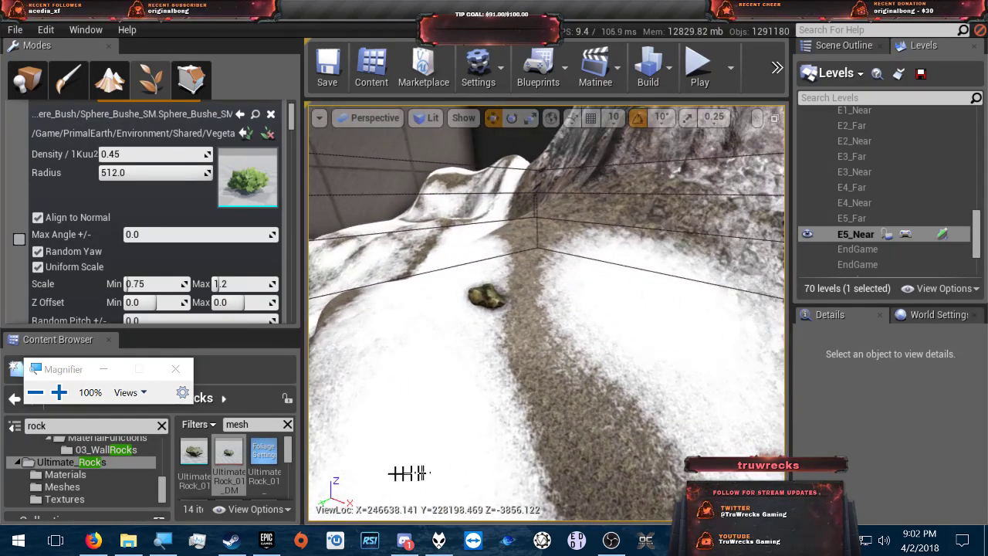
- Play-test from the snowy ground beside the painted rock despite the blueprint compiler error, check where the character spawns, and stop the session
right_click(452, 443)
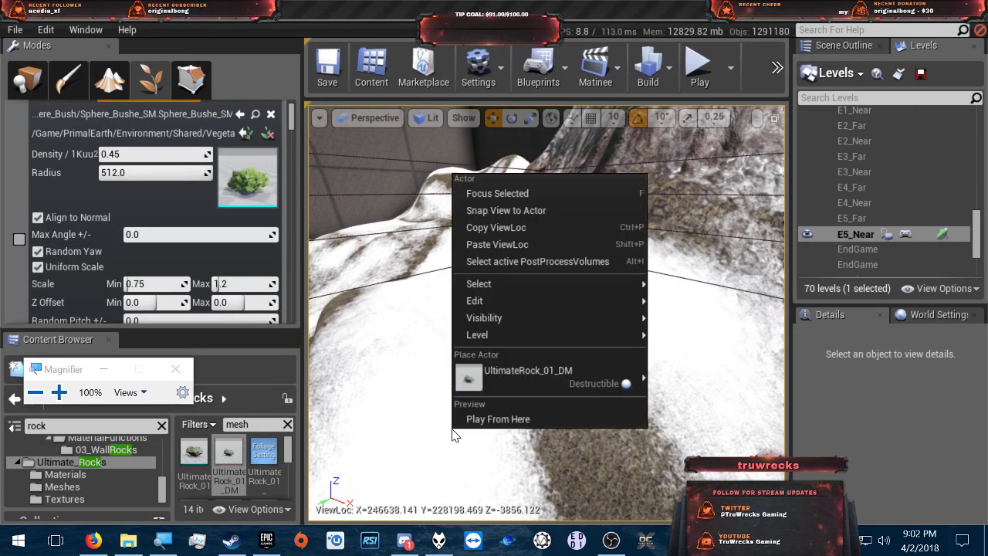
click(520, 419)
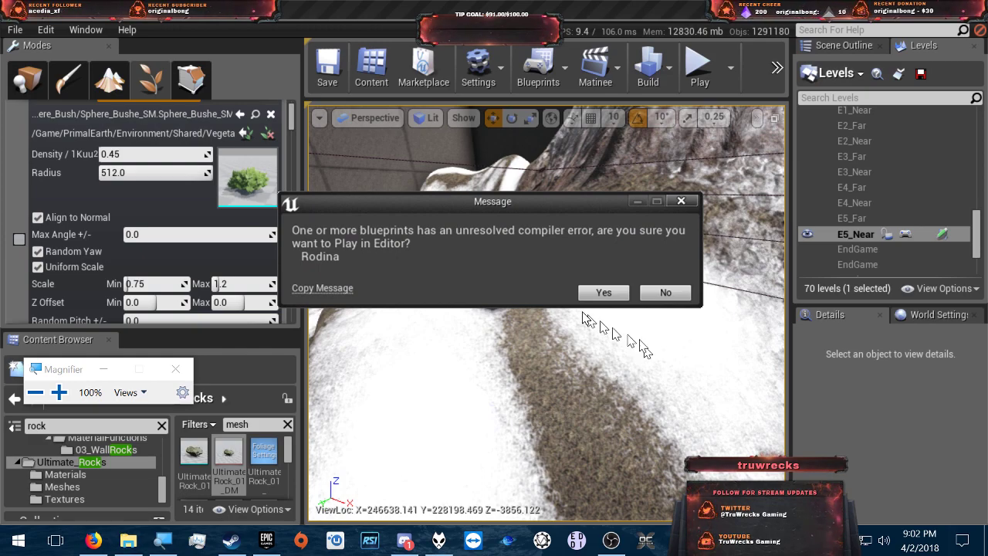
click(599, 293)
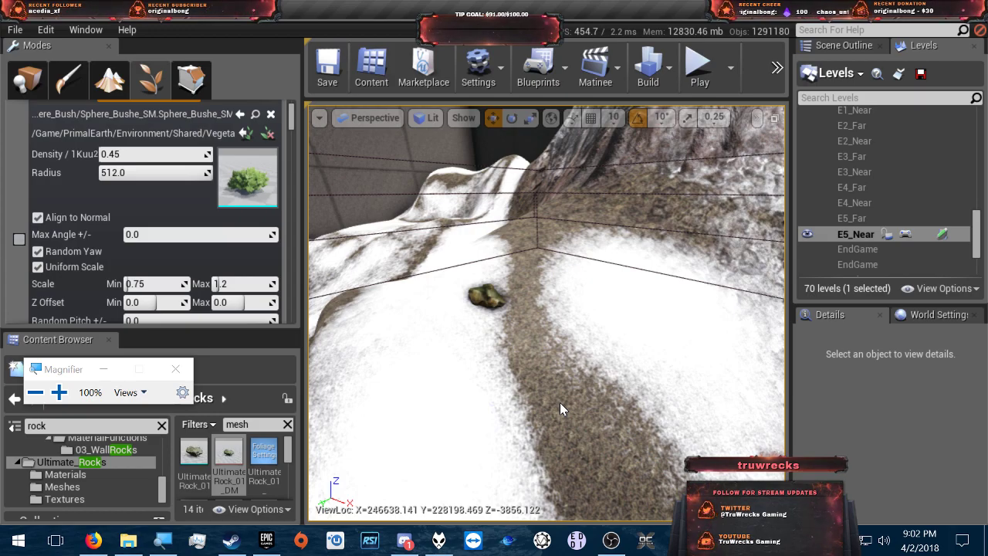
key(alt+p)
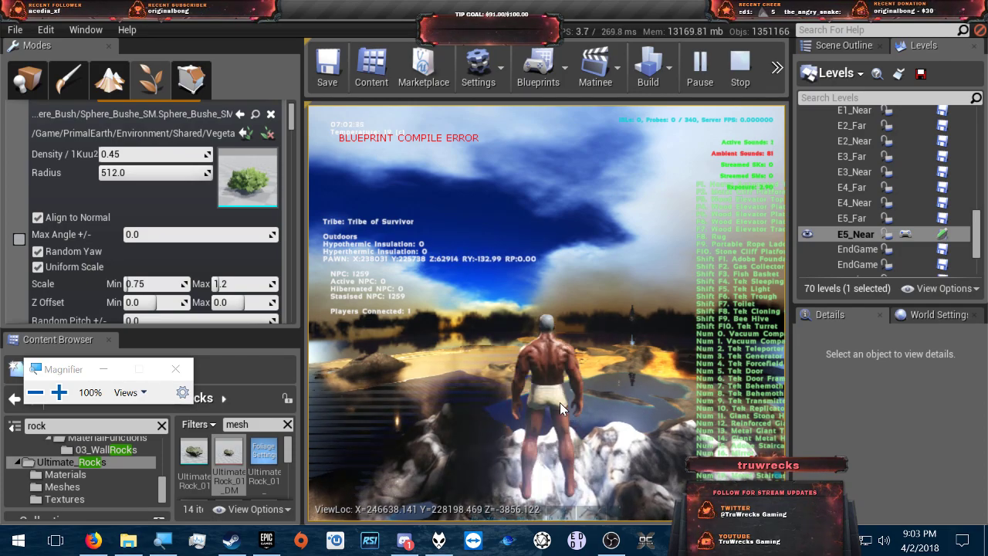
click(471, 500)
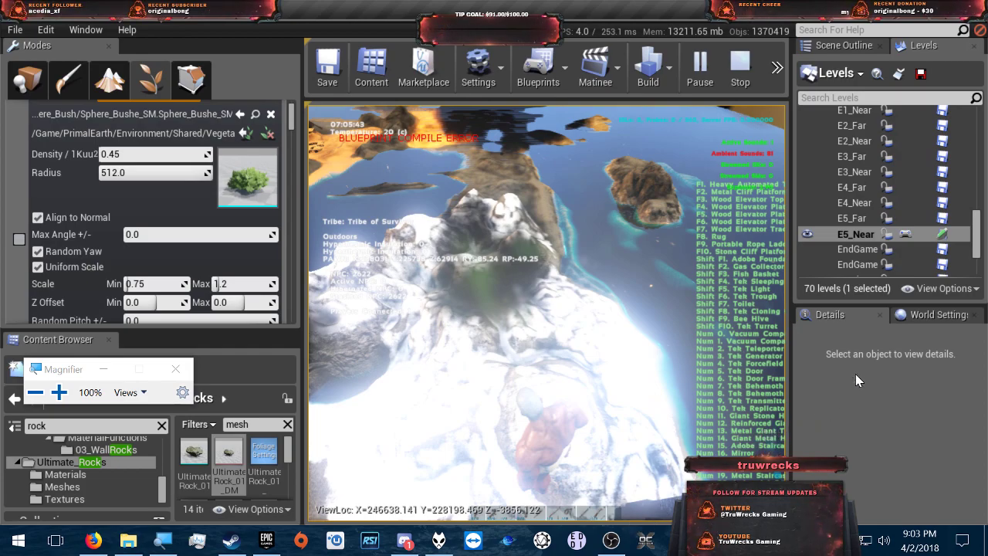
key(Escape)
- Search the scene's actors for "world" to find the world border blocking volumes
right_drag(653, 382, 122, 311)
key(w)
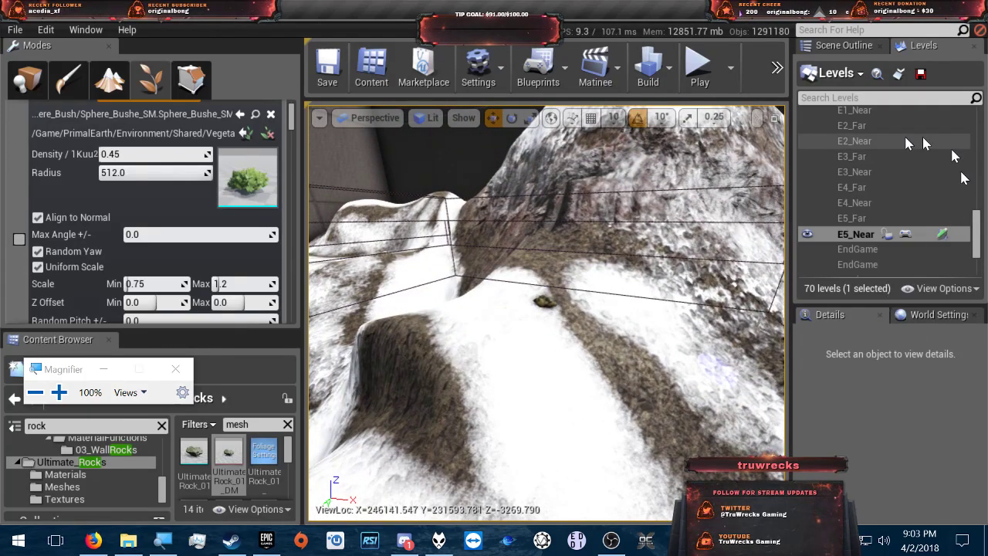
scroll(849, 132, up, 5)
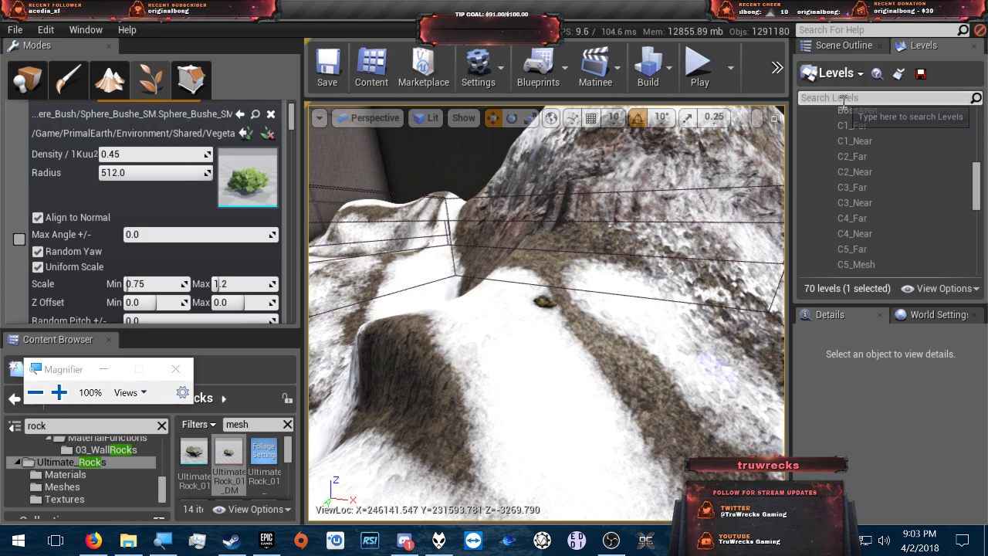
click(838, 72)
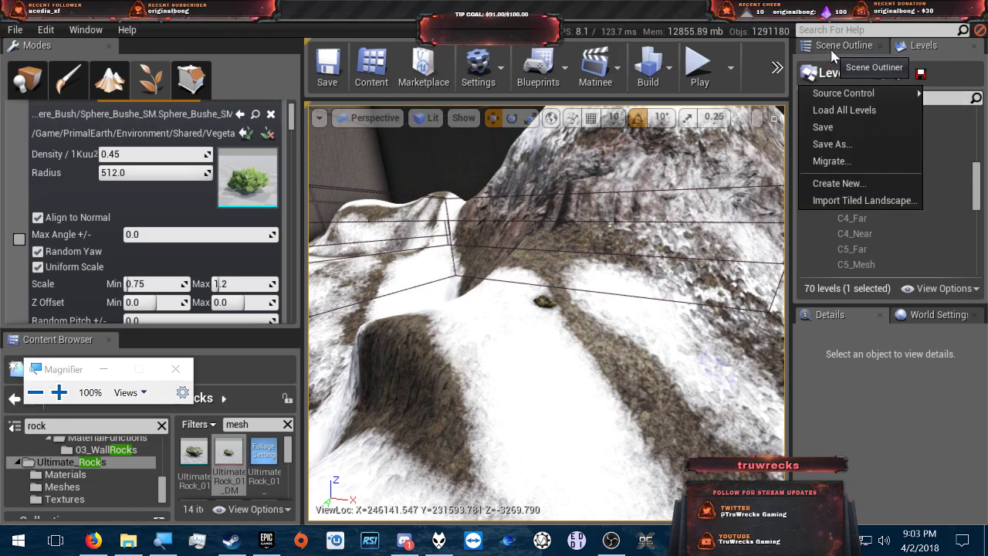
click(844, 45)
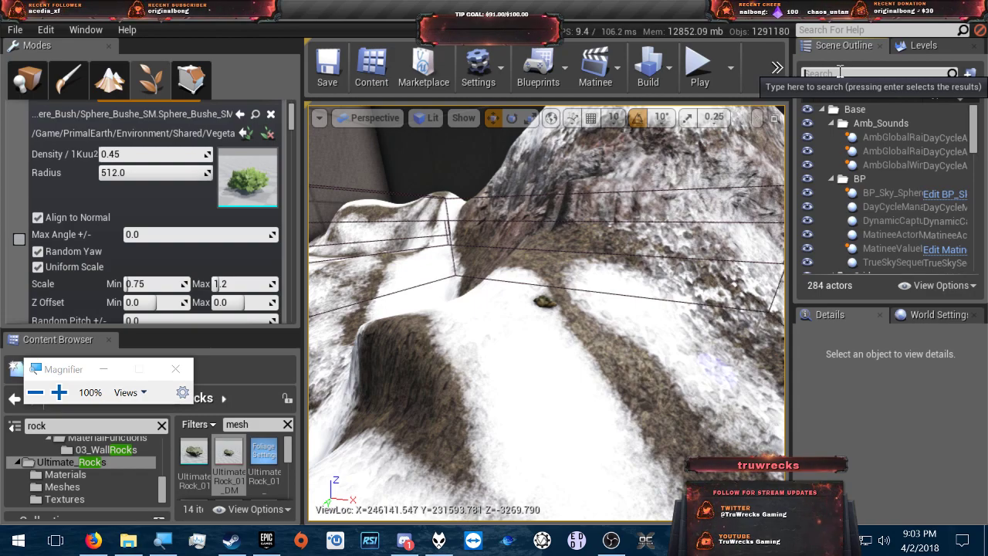
click(840, 72)
text(bloc)
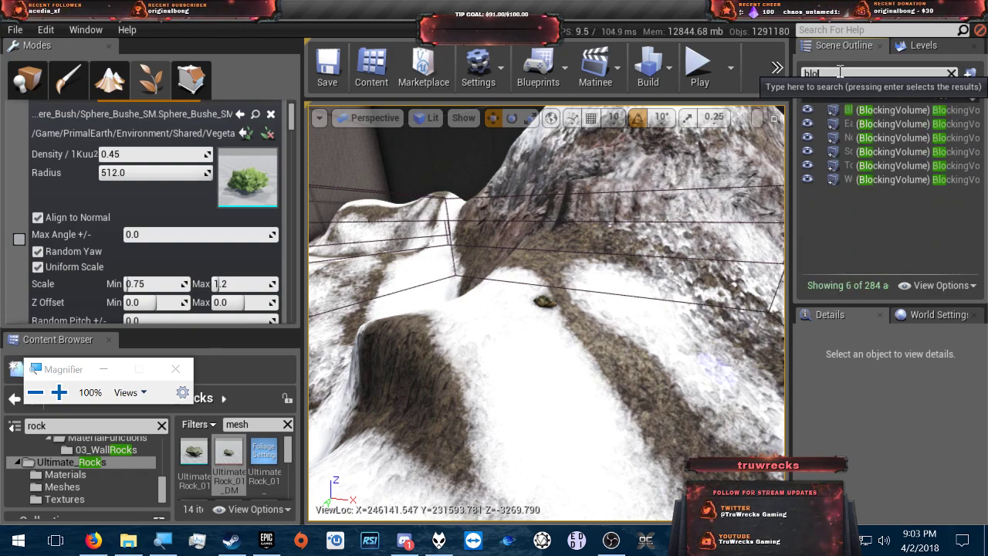
key(BackSpace)
key(BackSpace)
key(BackSpace)
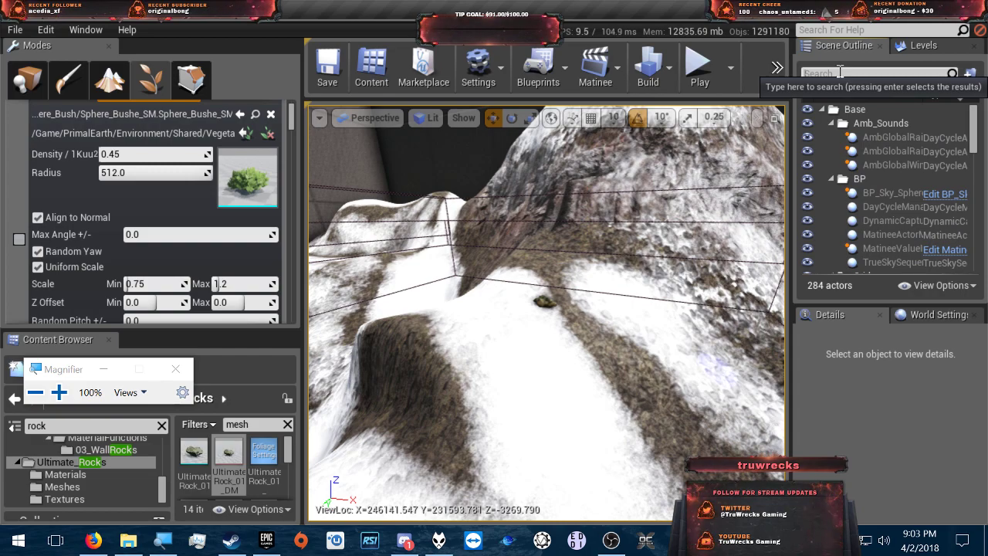
text(world)
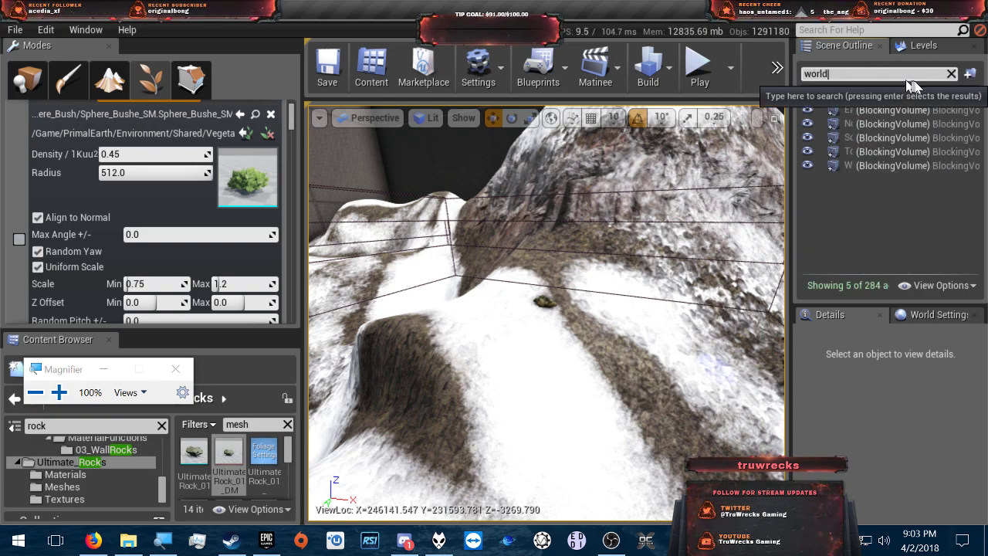
- Make the persistent level the current level and return to the filtered list of blocking volumes
right_click(866, 125)
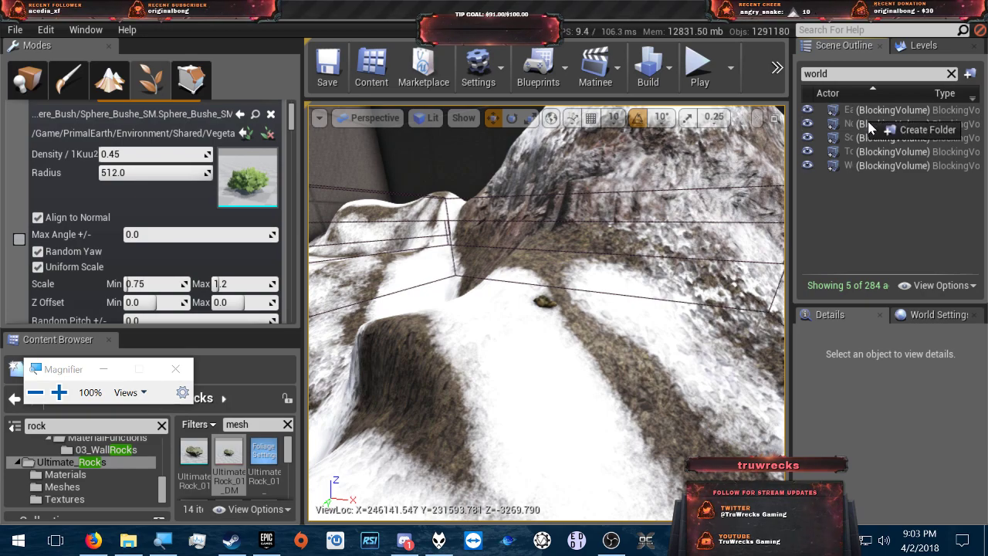
click(919, 46)
scroll(866, 133, up, 6)
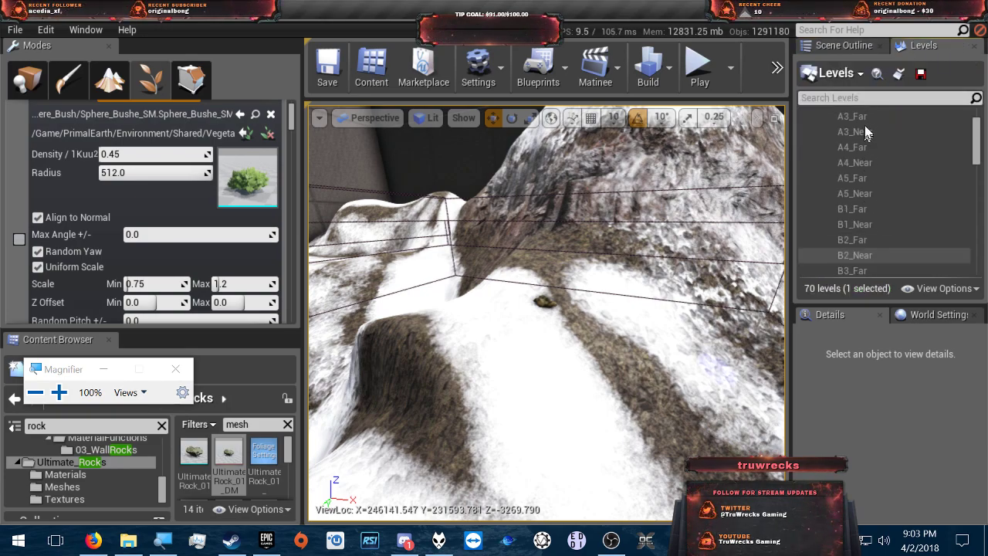
scroll(866, 128, up, 3)
click(865, 114)
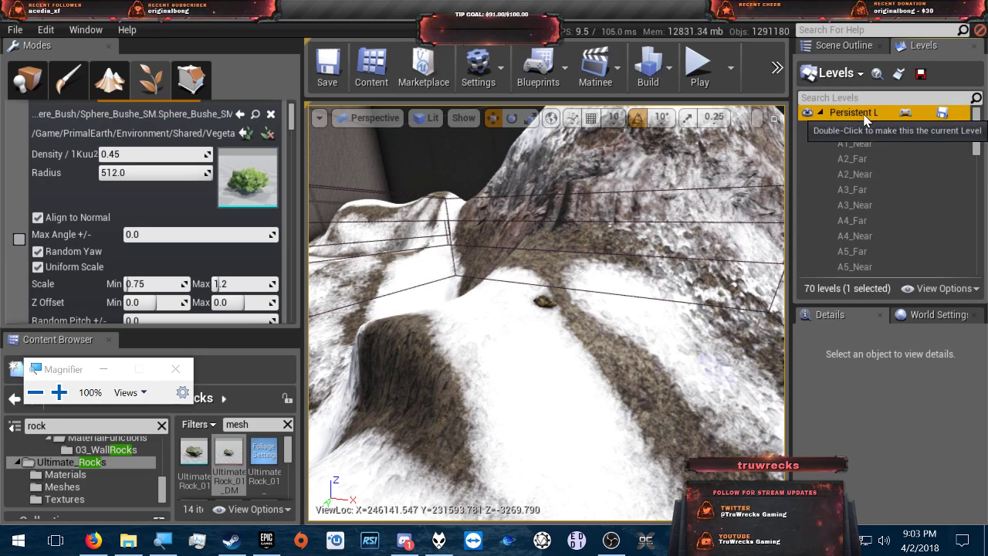
click(850, 46)
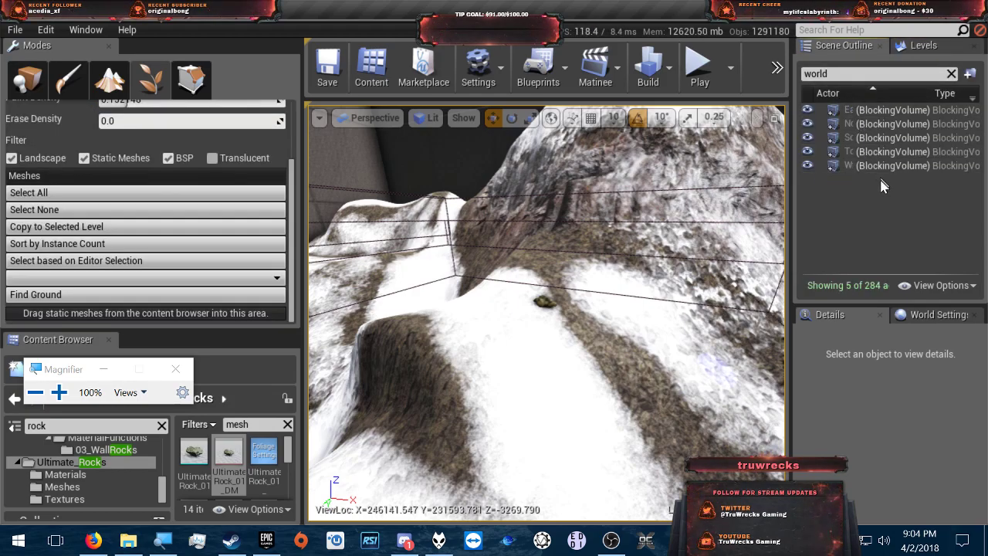
- Switch from foliage painting to actor placement mode and select TopWorldBorder_BlockingVolume
right_click(866, 109)
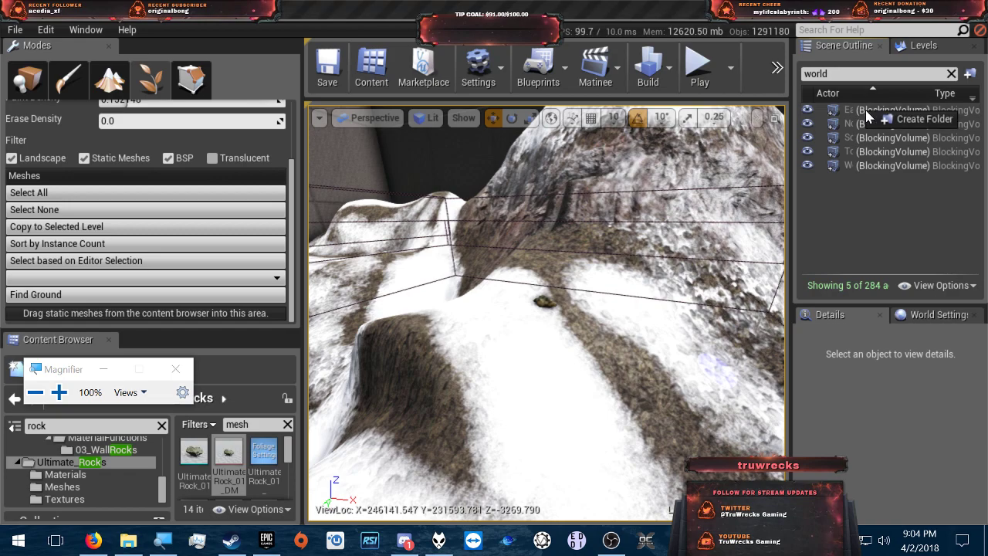
click(838, 169)
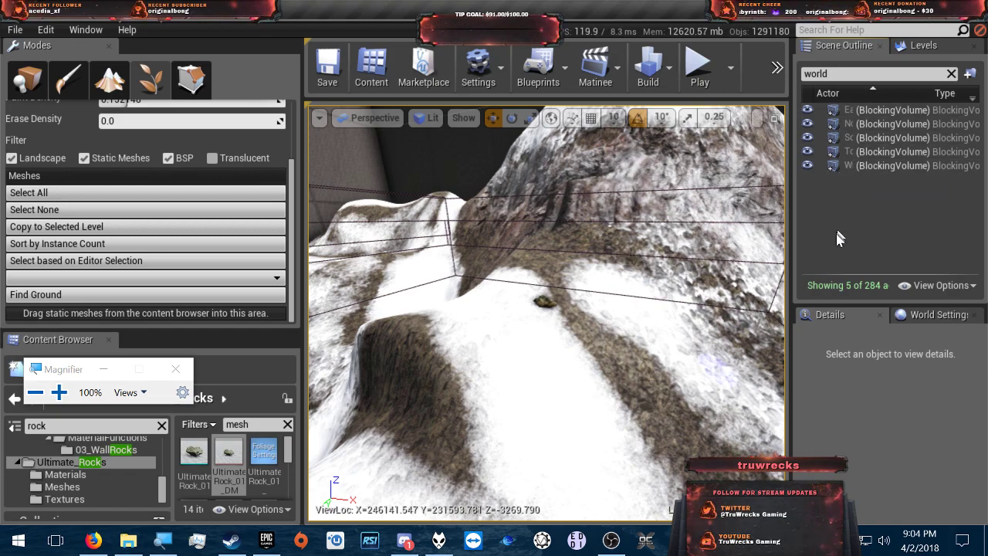
mouse_move(562, 310)
right_down()
mouse_move(545, 348)
mouse_move(545, 313)
mouse_move(564, 299)
right_up()
key(s)
key(w)
click(28, 86)
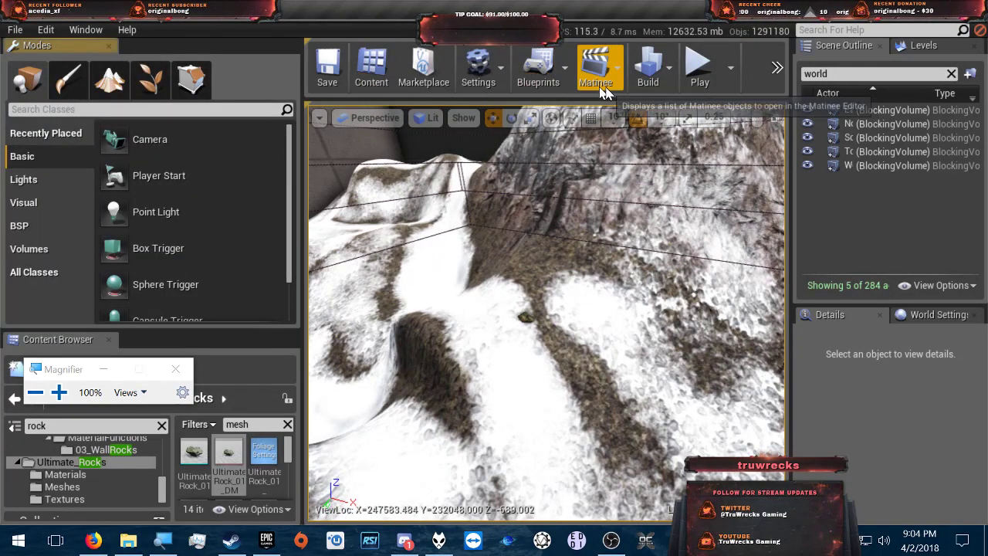
click(852, 111)
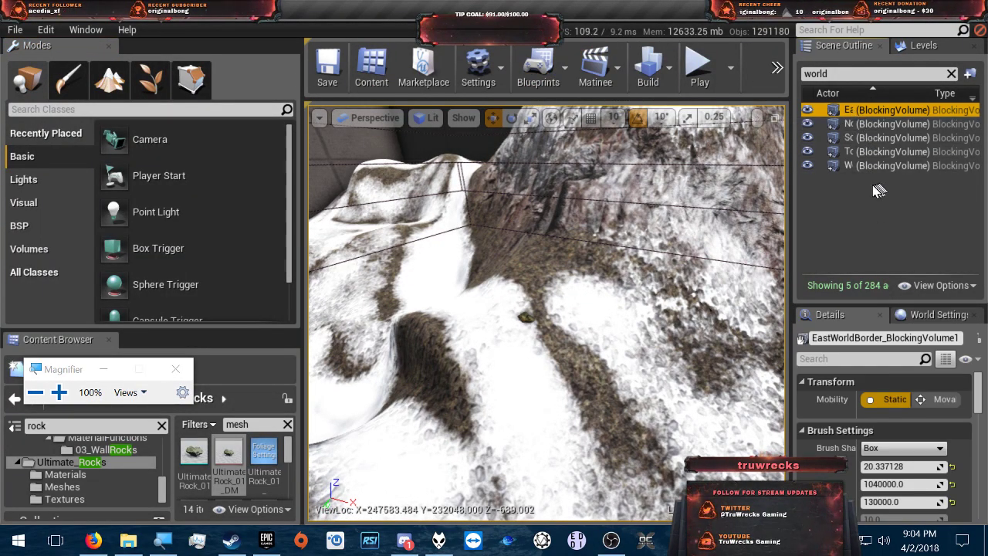
click(865, 152)
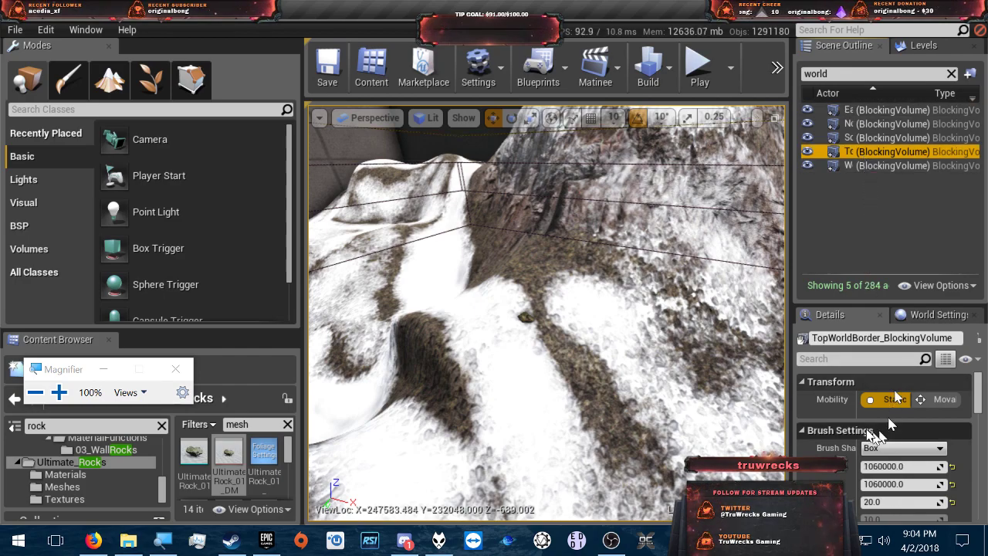
- Filter the properties of TopWorldBorder_BlockingVolume by "col" and locate its collision preset
scroll(892, 472, down, 5)
scroll(894, 478, down, 5)
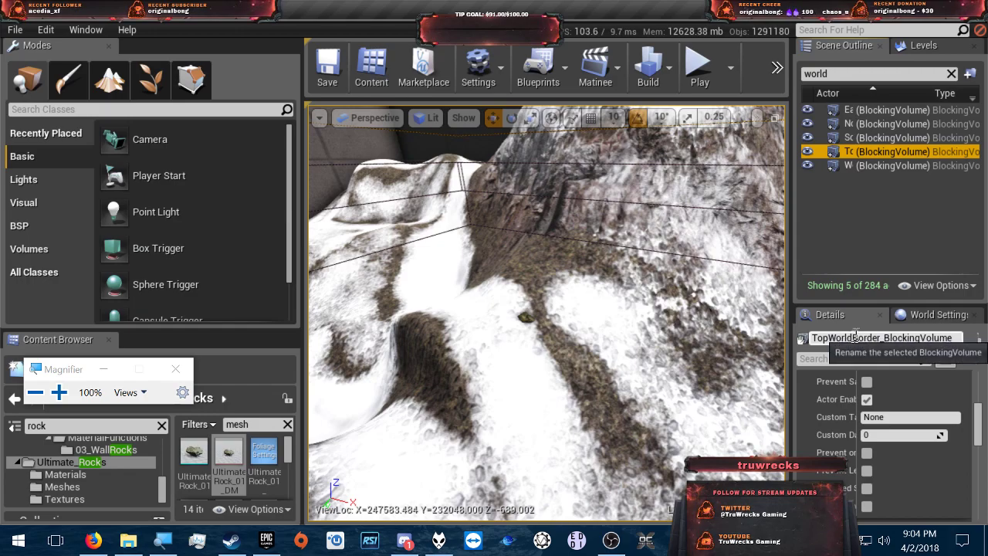
click(856, 359)
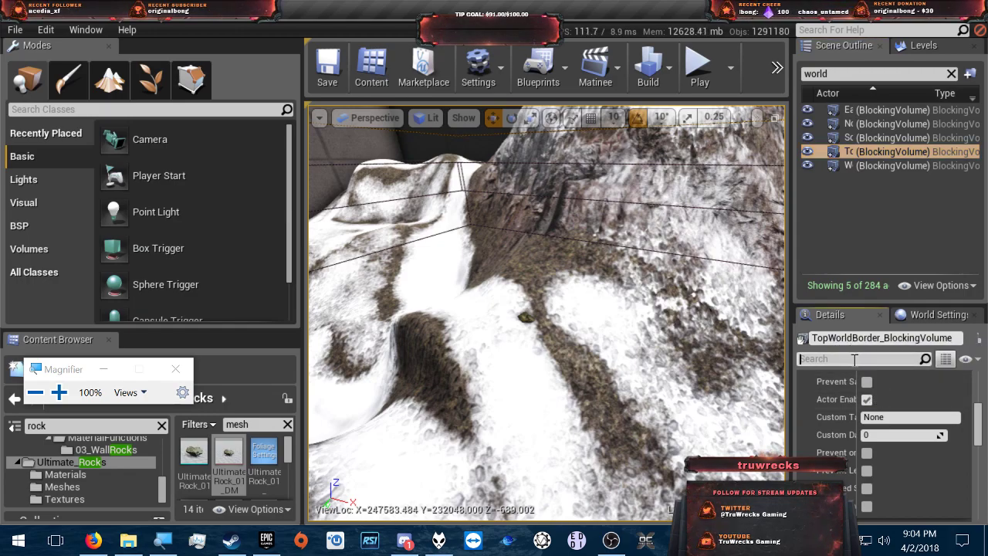
text(col)
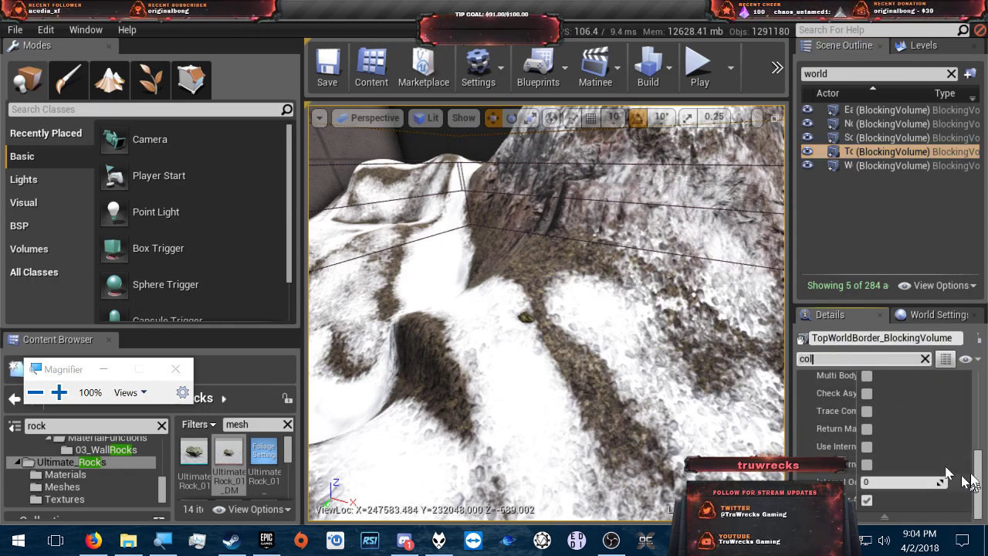
scroll(946, 440, up, 3)
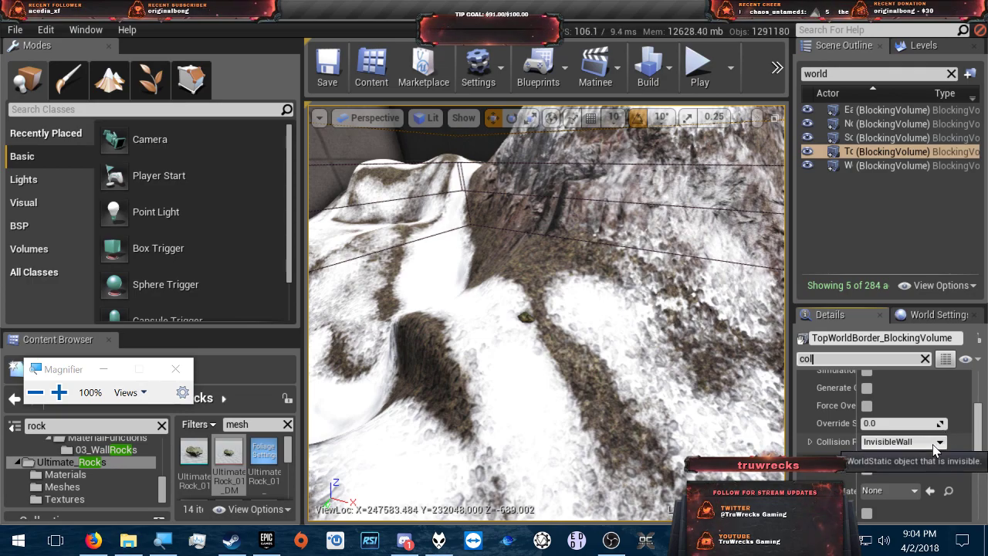
- Set the collision preset of TopWorldBorder_BlockingVolume to NoCollision
click(942, 447)
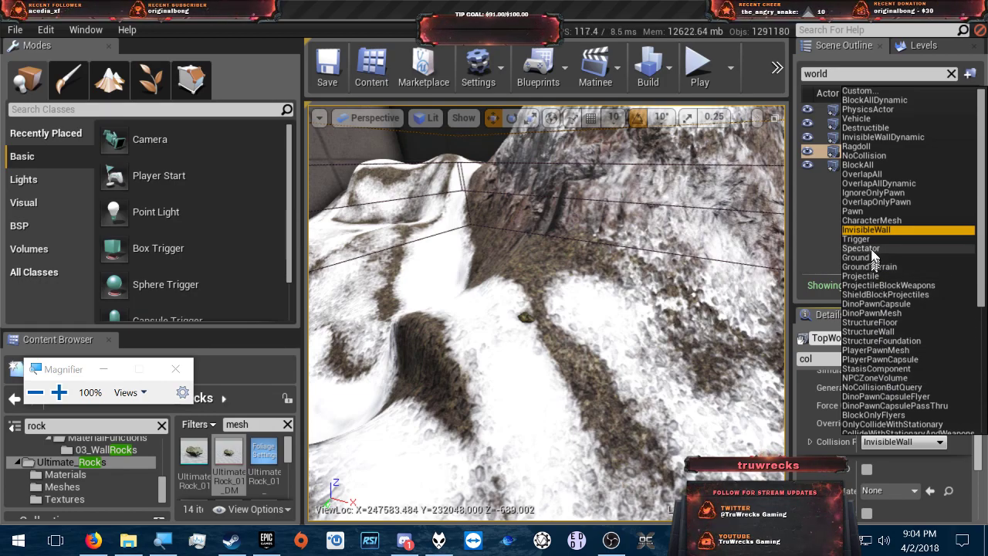
scroll(876, 254, down, 3)
scroll(881, 255, up, 3)
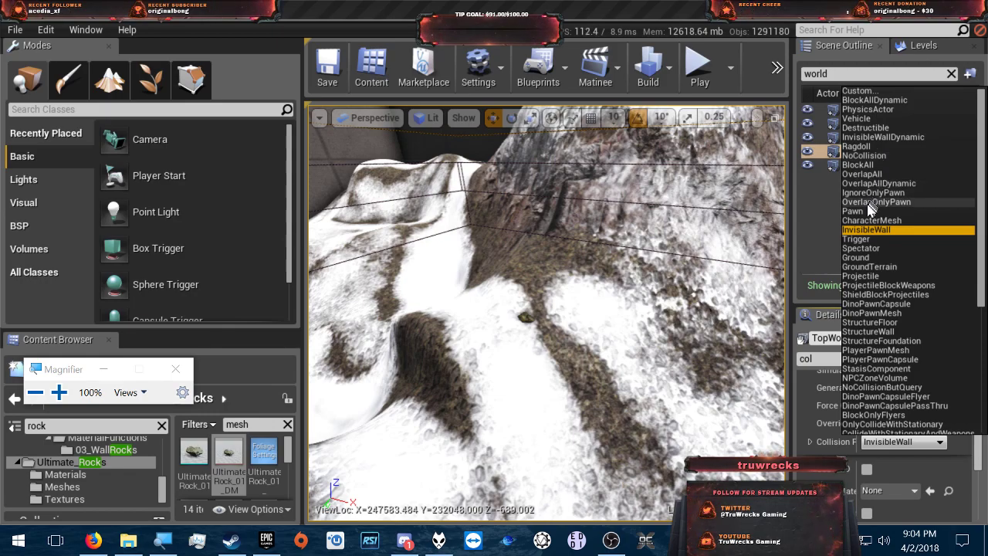
click(865, 155)
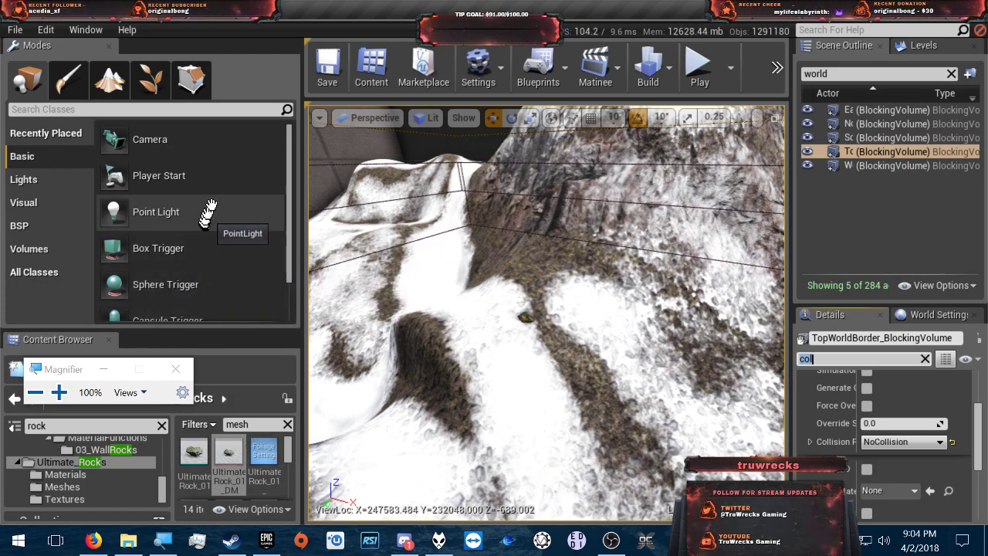
- Start a play preview from the snowy landscape spot near the painted rock, accepting the blueprint compile error prompt
right_click(488, 403)
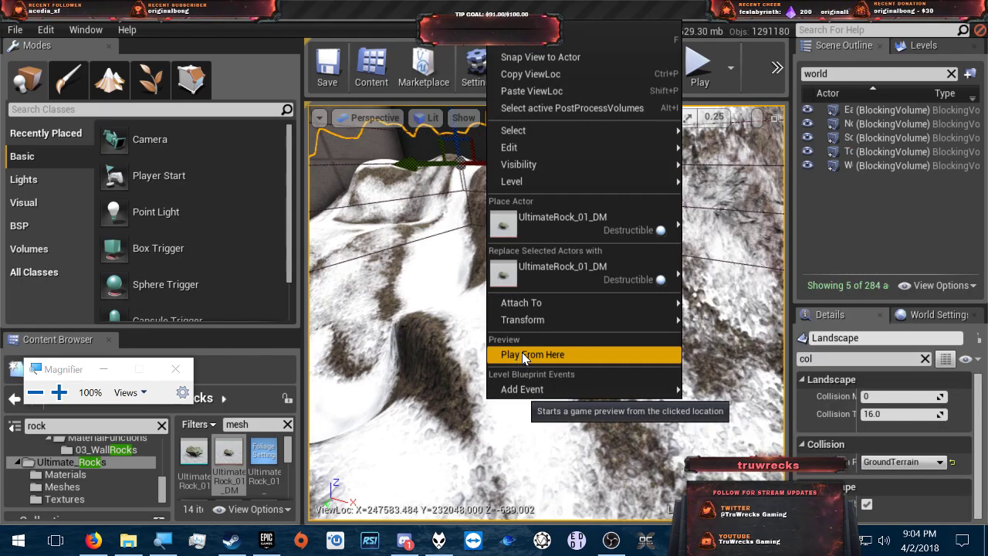
click(522, 353)
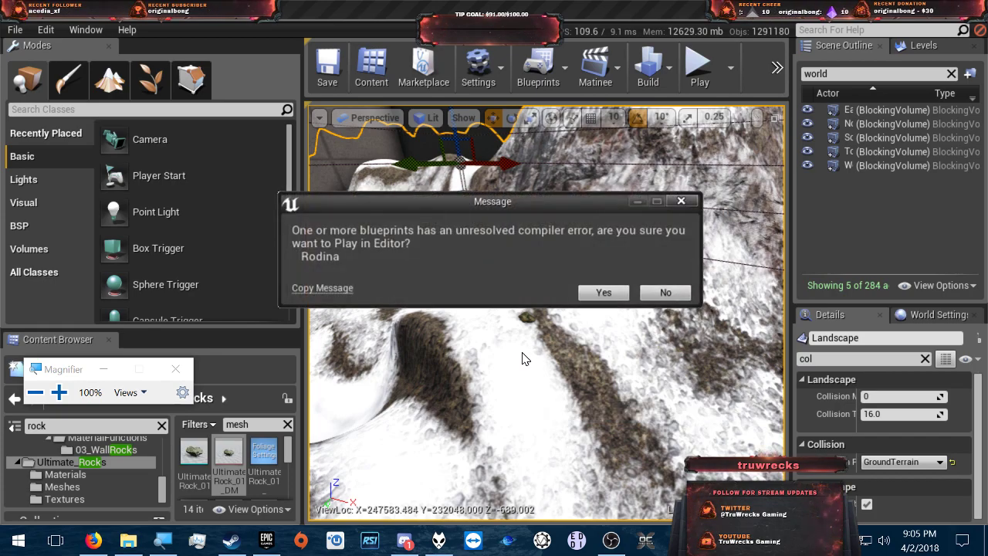
click(594, 293)
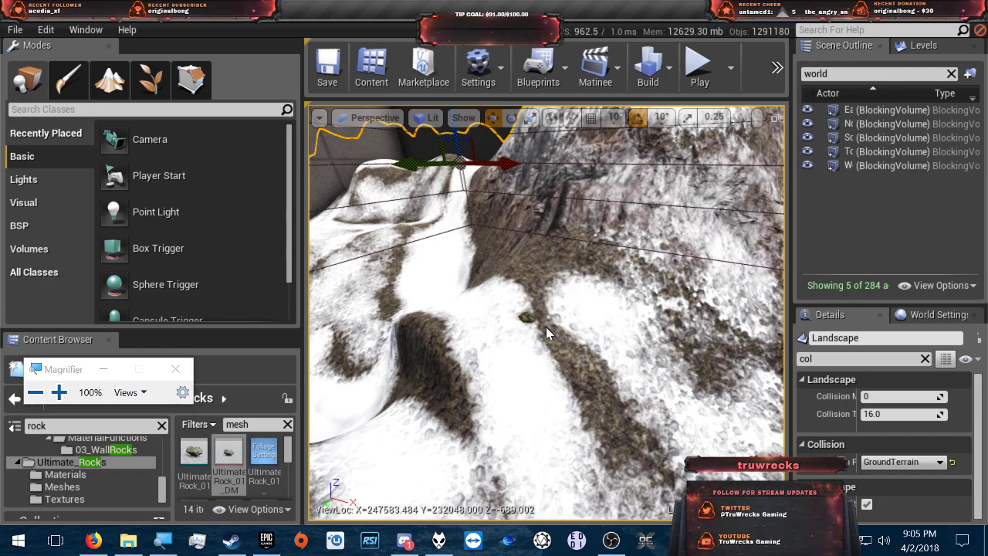
key(alt+p)
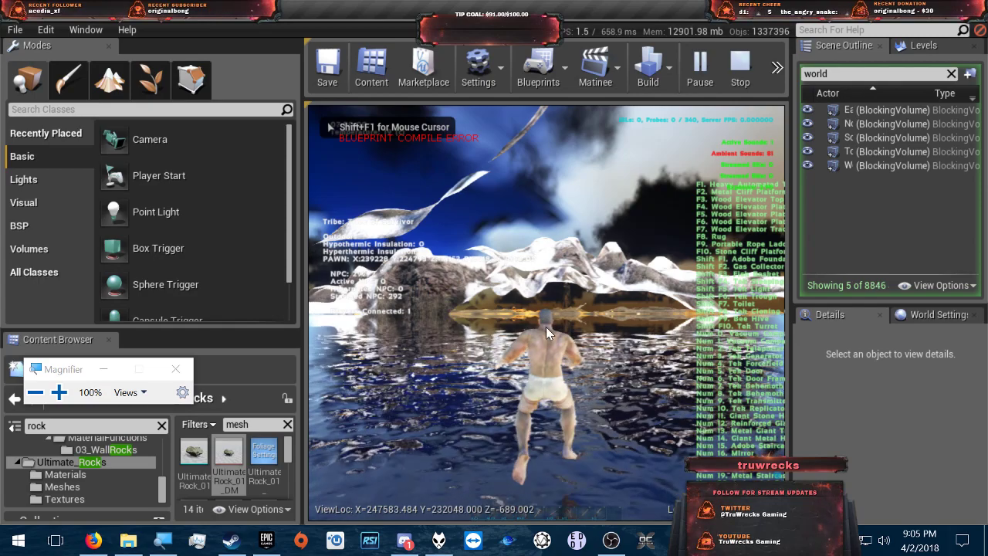
- Run the "cheat infinitestats" command in the game console
key(Tab)
key(Up)
key(Up)
key(Up)
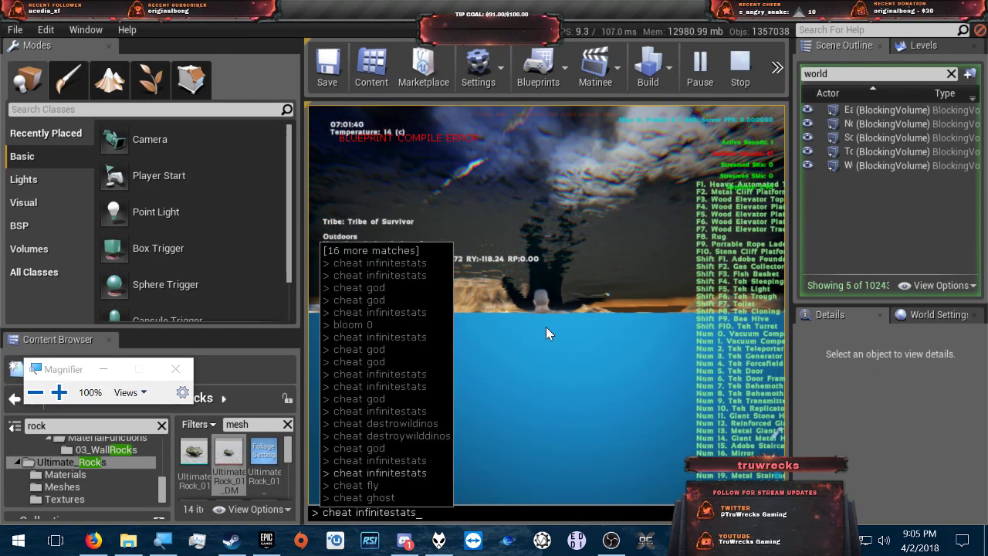
key(Return)
key(Tab)
key(Up)
key(Up)
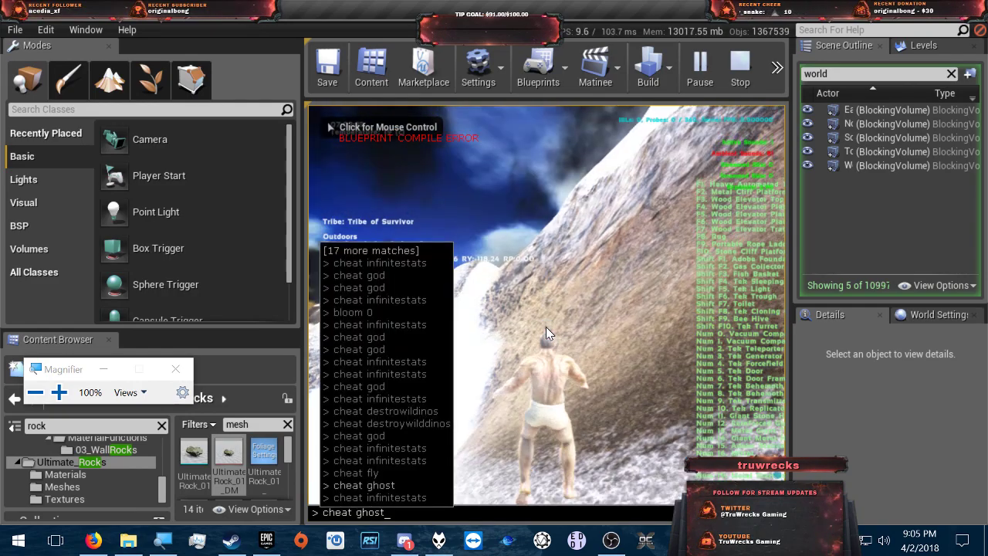
key(Tab)
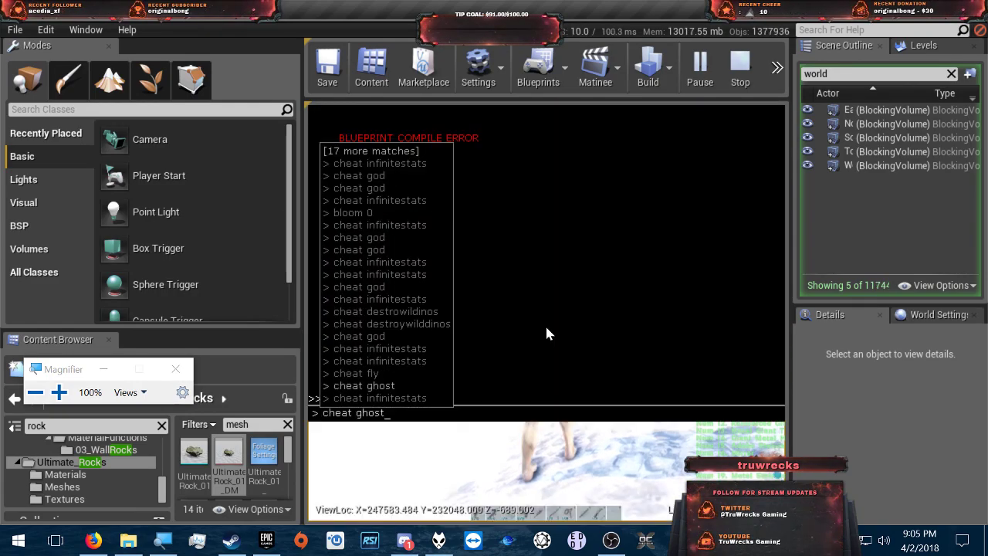
key(Return)
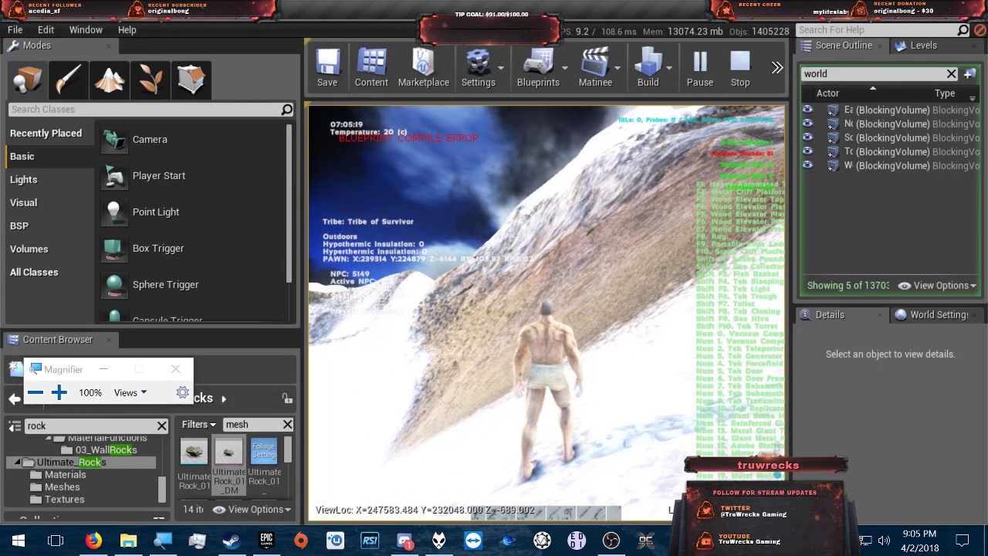
key(grave)
key(Up)
key(Up)
key(grave)
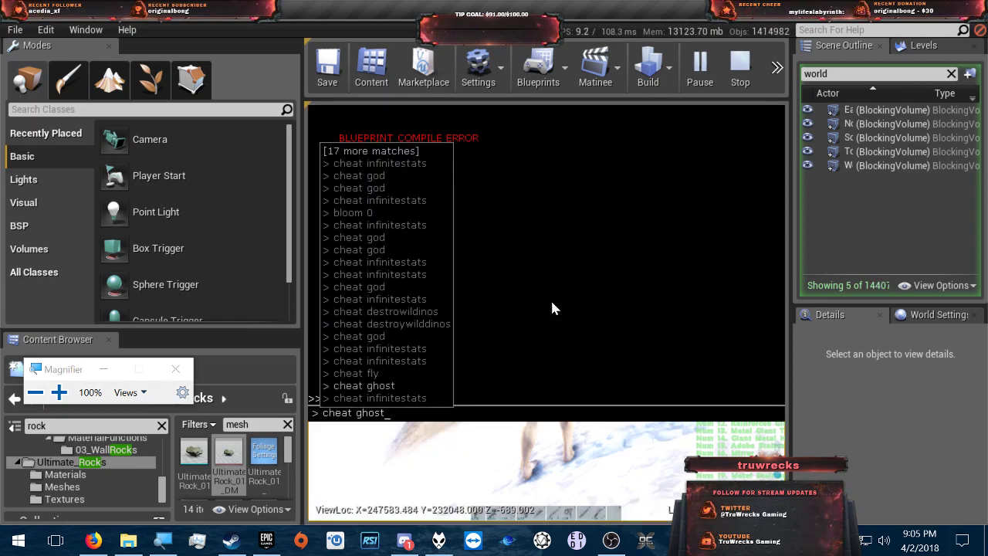
key(grave)
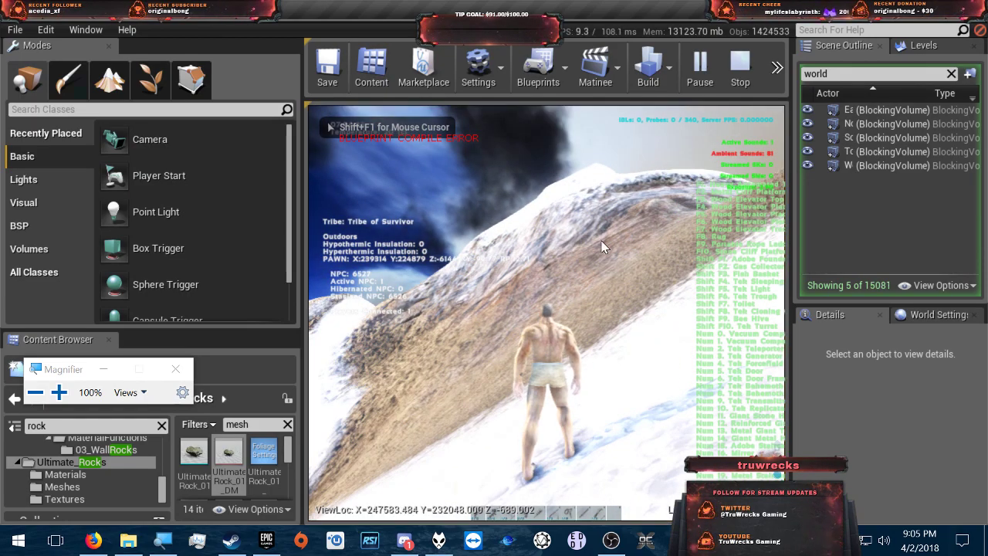
- Switch the play preview to full screen and look through all items in the character's inventory
key(F11)
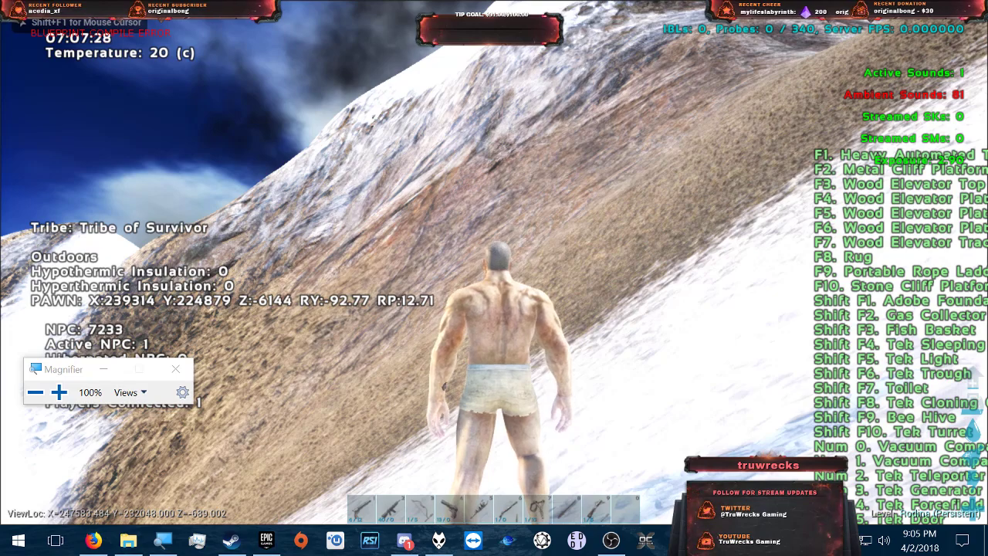
key(i)
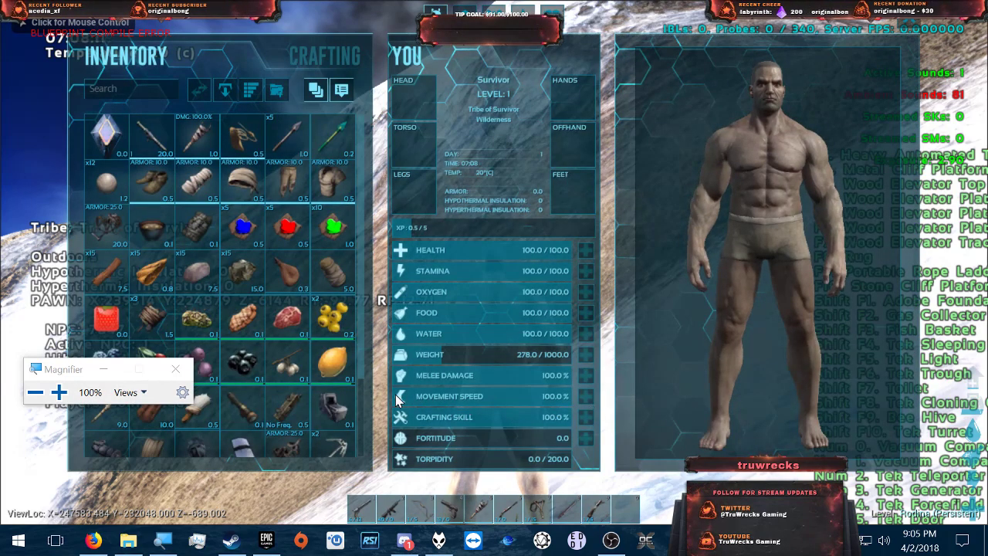
scroll(244, 363, down, 3)
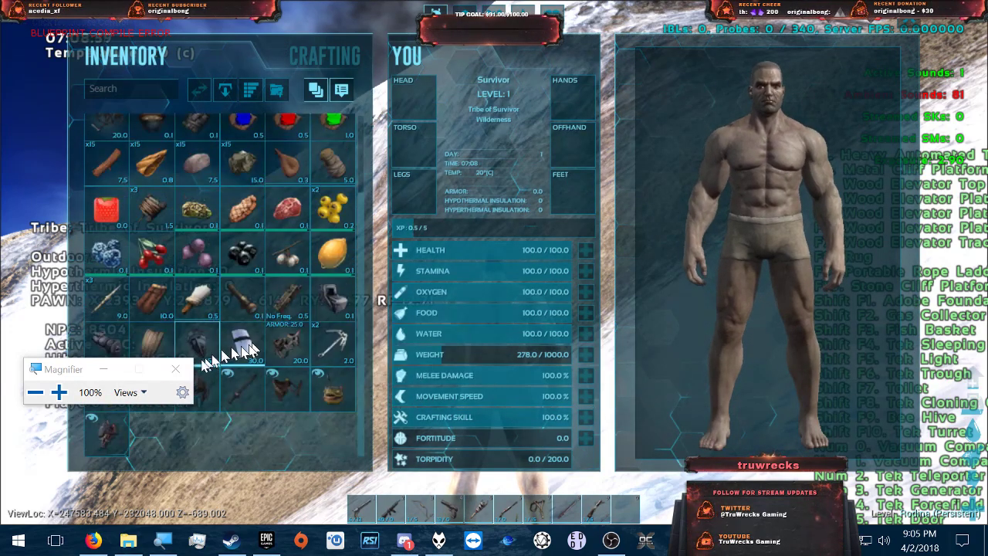
drag(87, 373, 99, 496)
scroll(309, 329, up, 3)
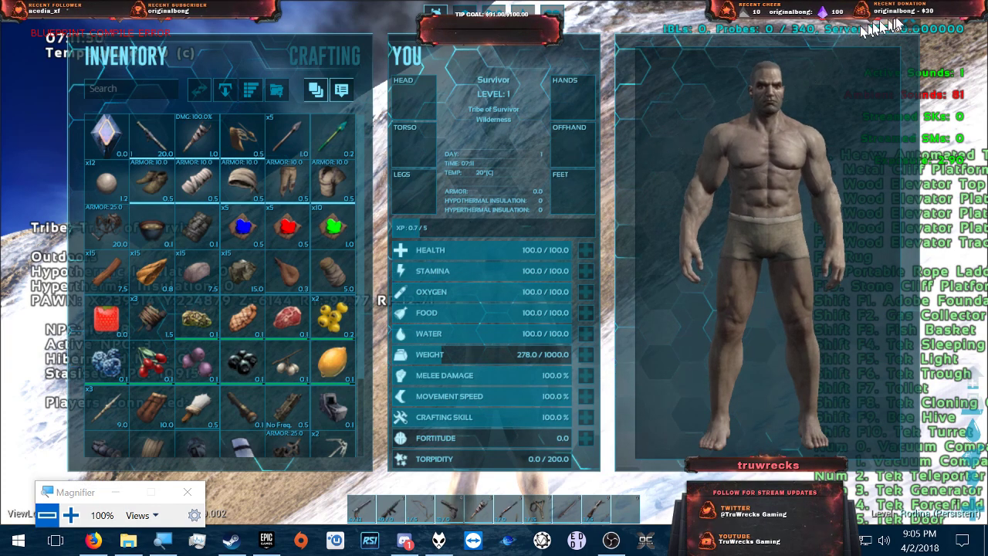
key(i)
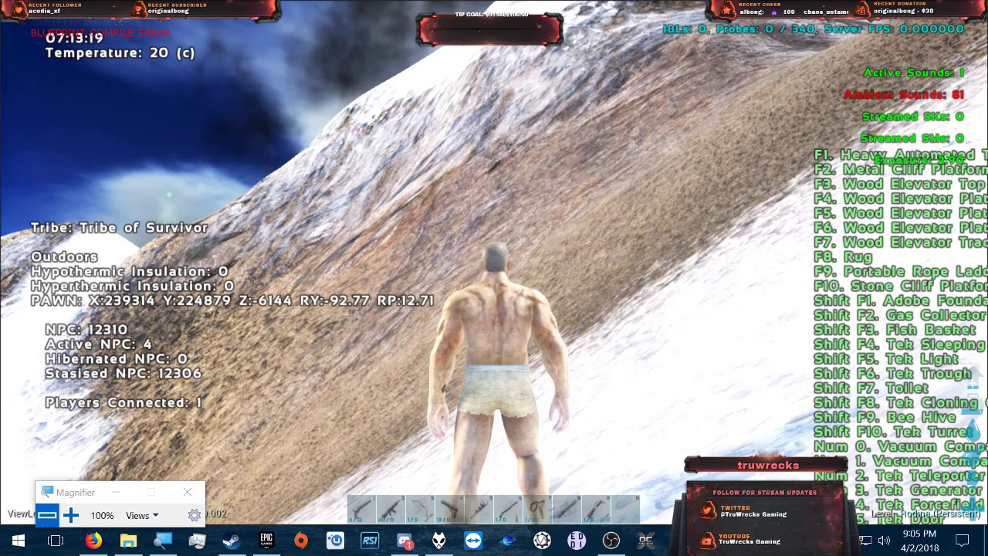
- Run the console command "cheat givemeitem 35", moving the Magnifier window clear of the console line
key(Tab)
text(che)
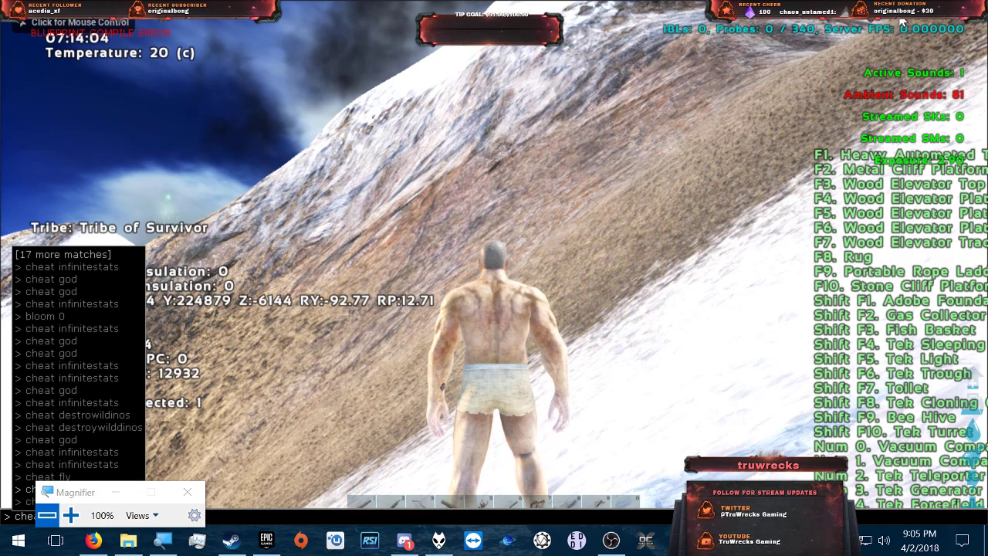
key(BackSpace)
key(BackSpace)
key(BackSpace)
key(BackSpace)
key(BackSpace)
key(BackSpace)
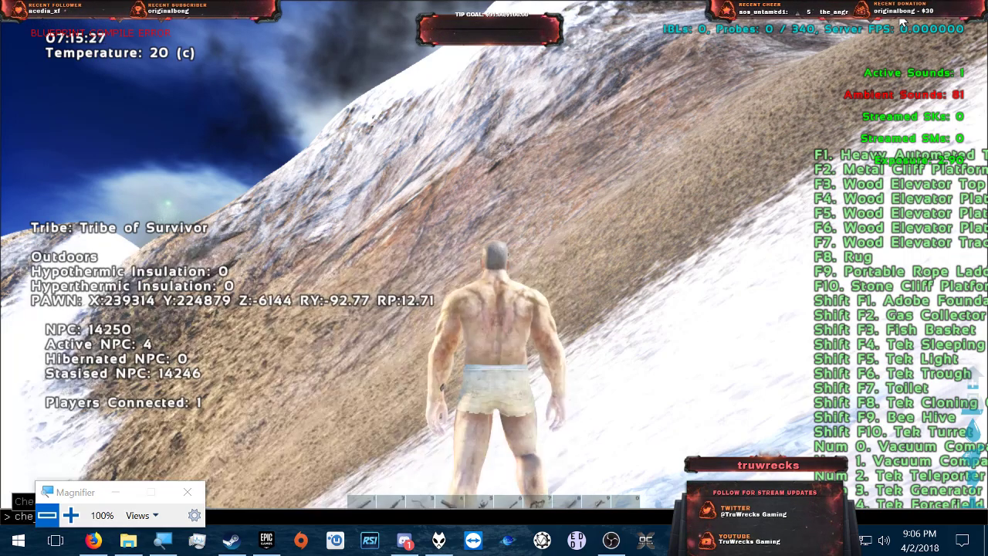
text(che)
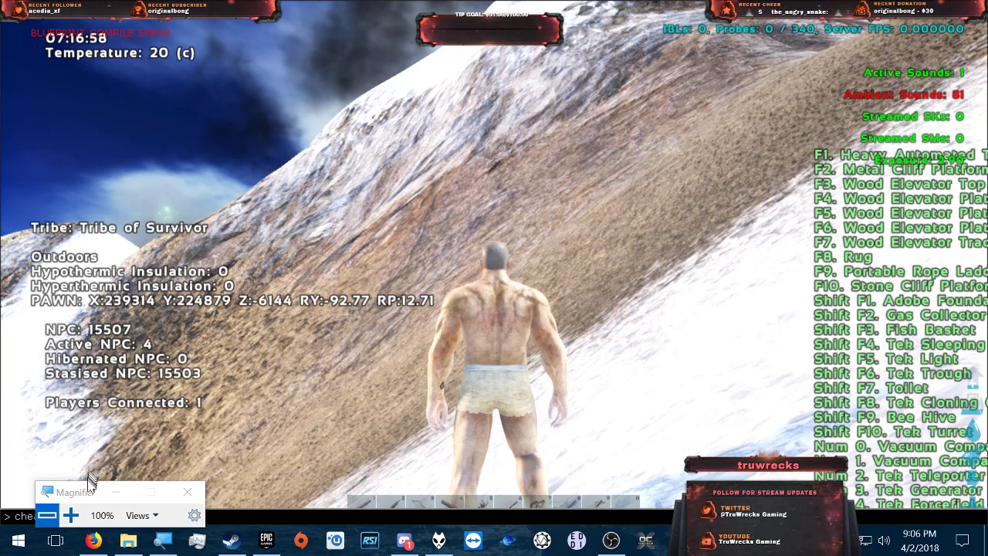
drag(86, 494, 69, 404)
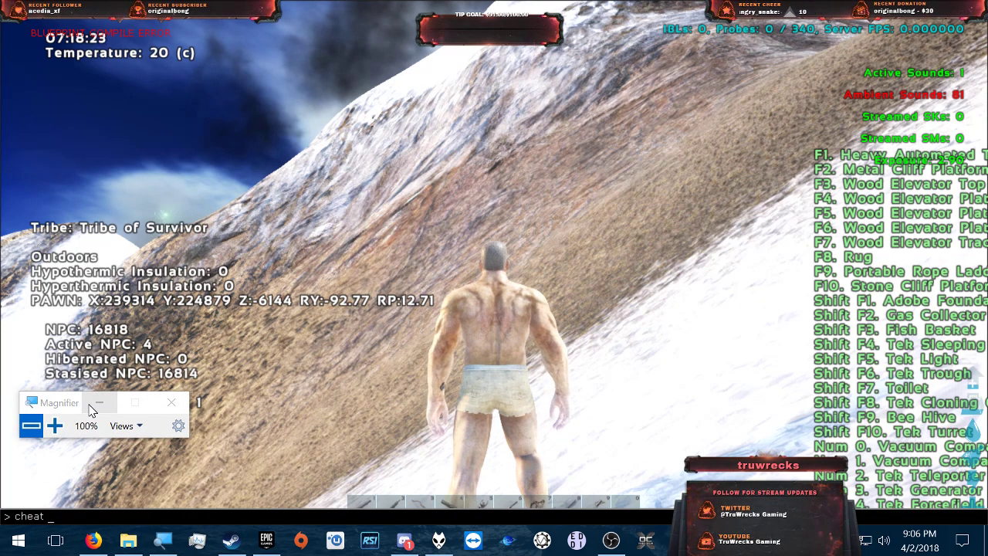
text(g)
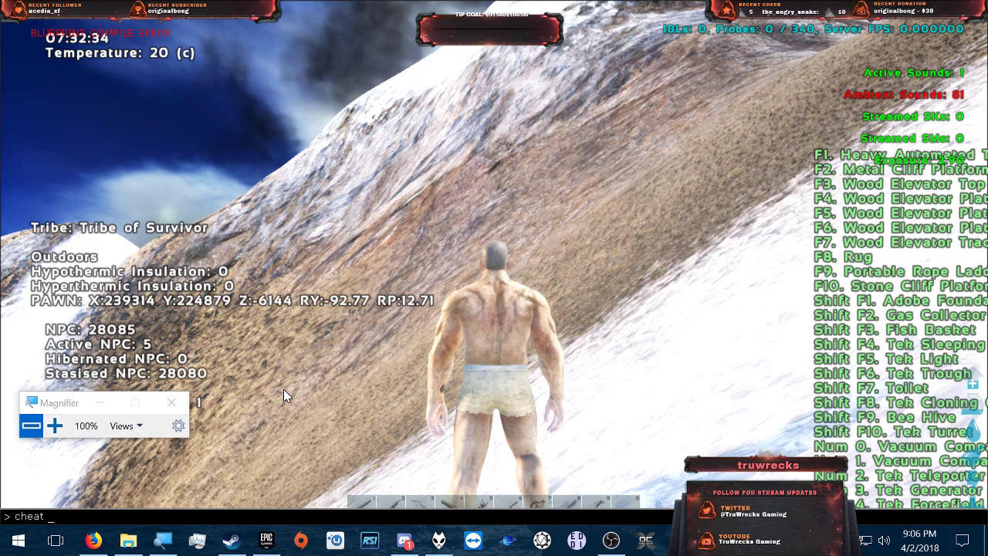
text(givemeitem 35)
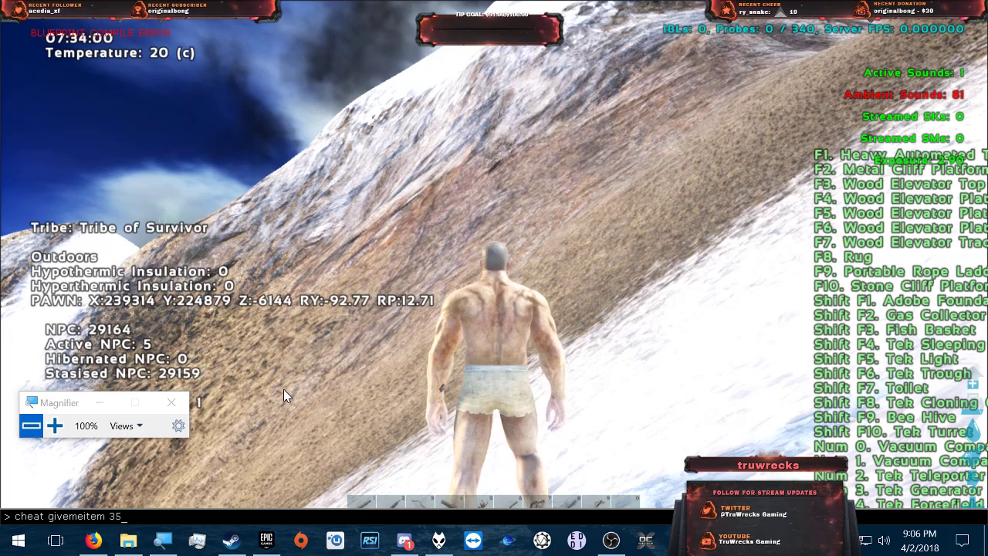
key(Return)
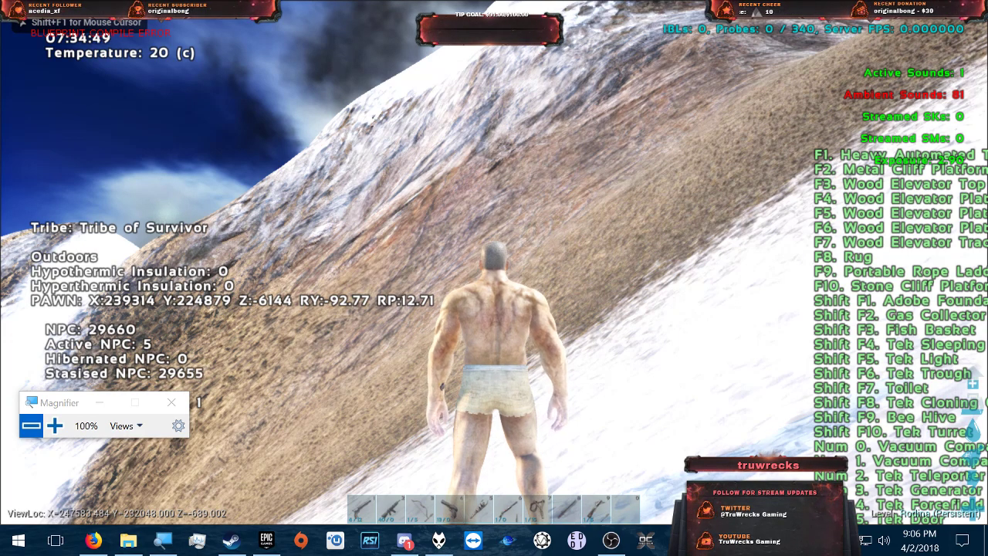
- Look through the character's inventory for the requested item and search it for "pick"
key(shift+F1)
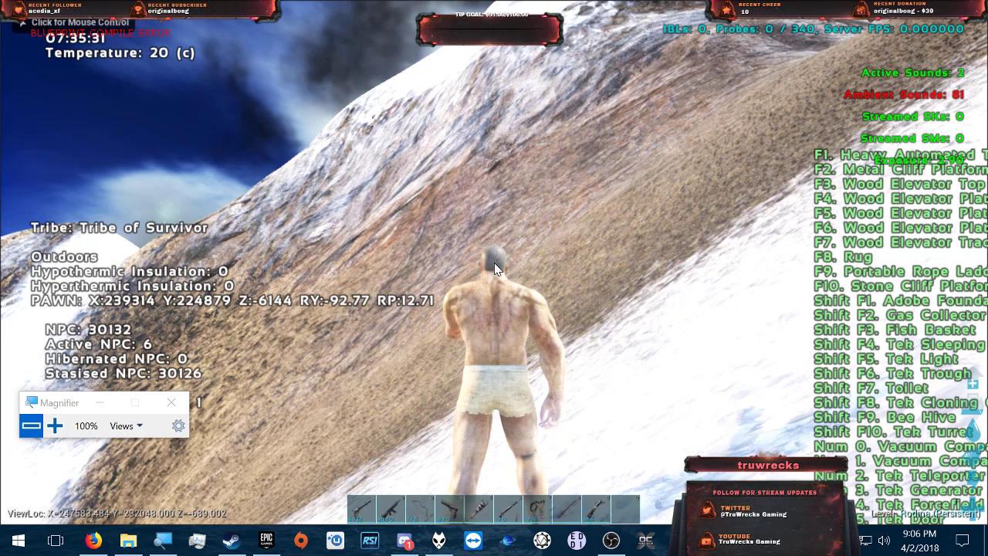
key(i)
scroll(280, 340, down, 1)
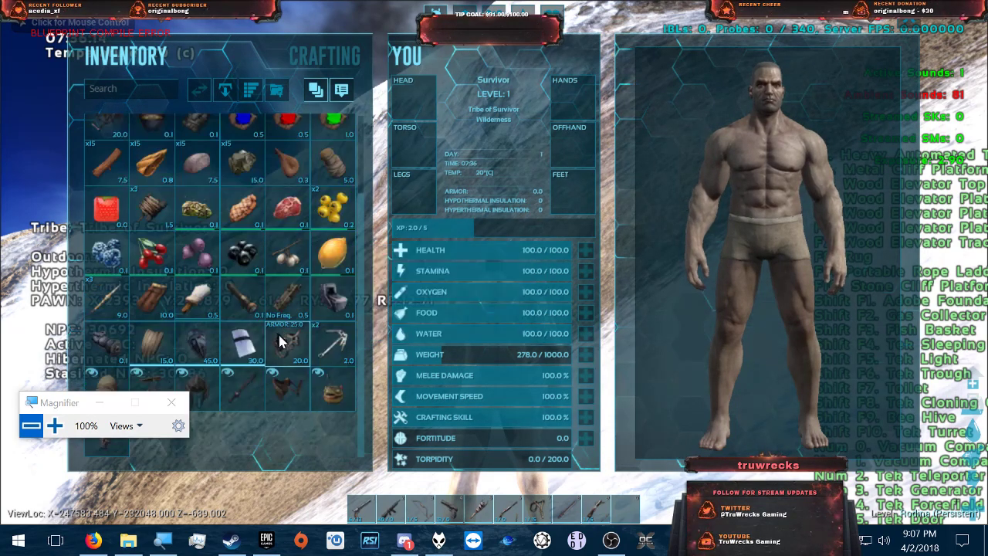
drag(51, 409, 73, 301)
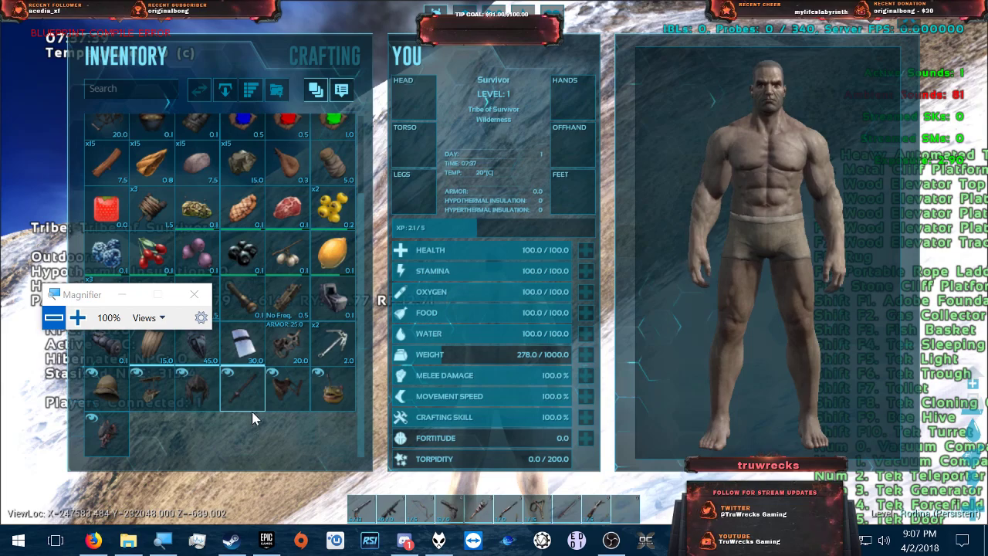
scroll(255, 409, up, 1)
scroll(279, 401, up, 2)
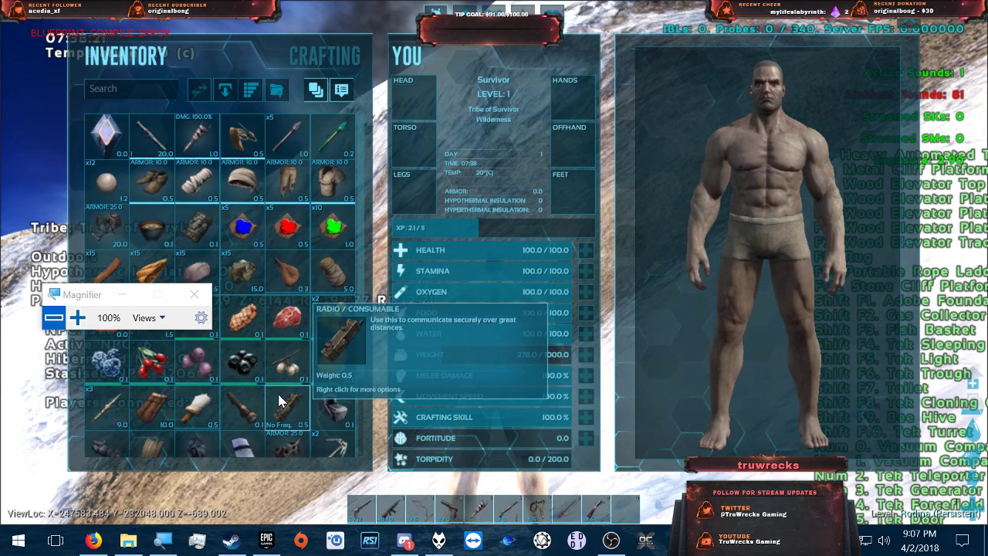
click(145, 89)
text(pi)
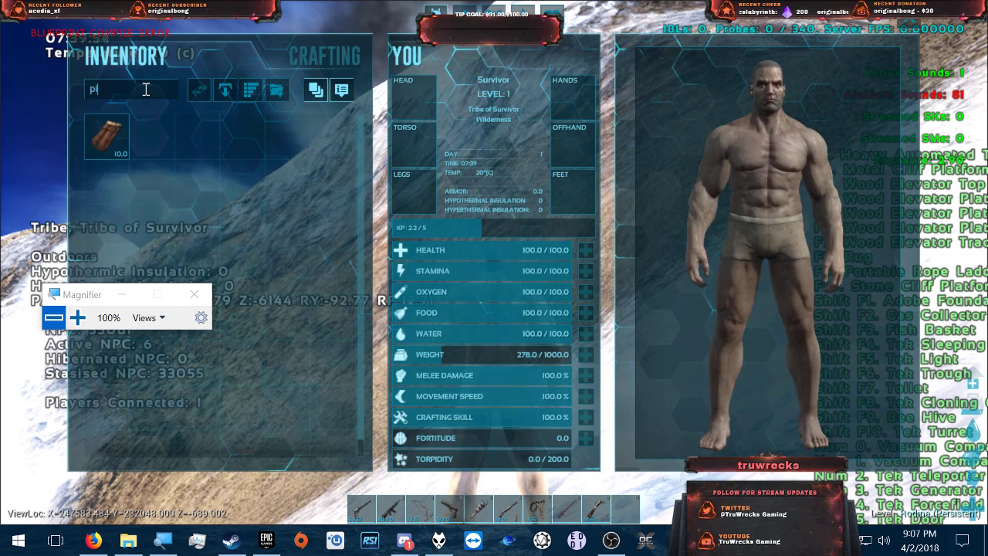
text(ck)
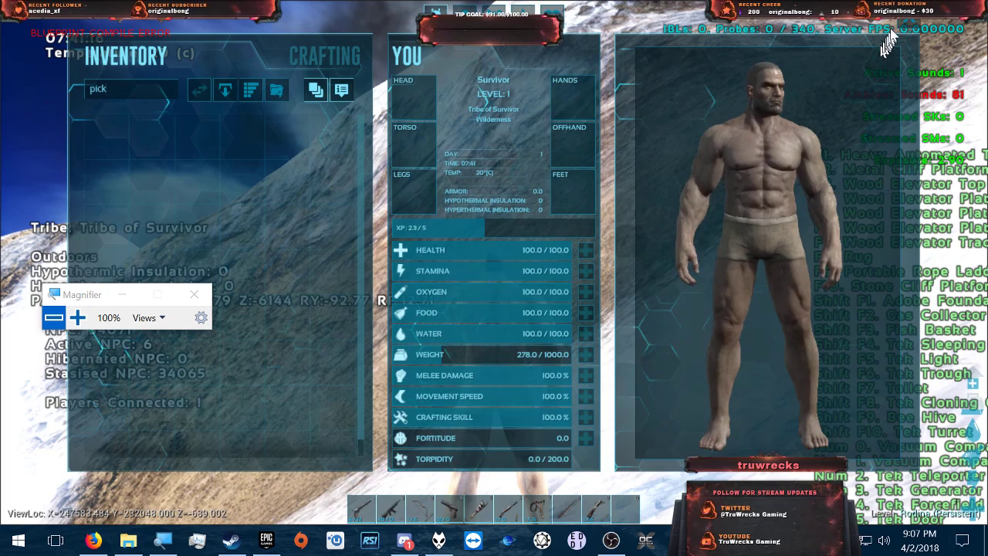
key(Escape)
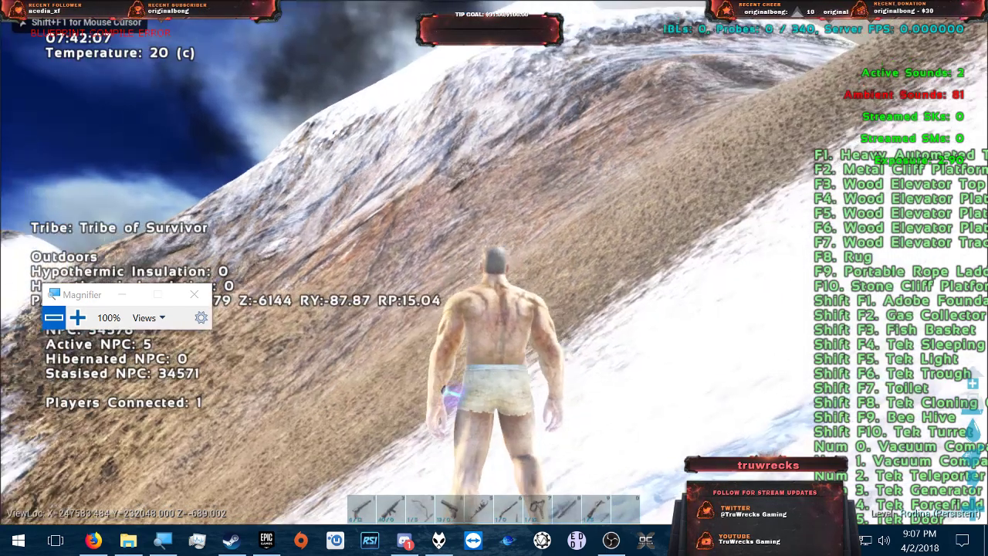
- Run the console command "cheat givemeitem 35 1 0 0" to request the item with quantity and quality values
key(Tab)
text(ch)
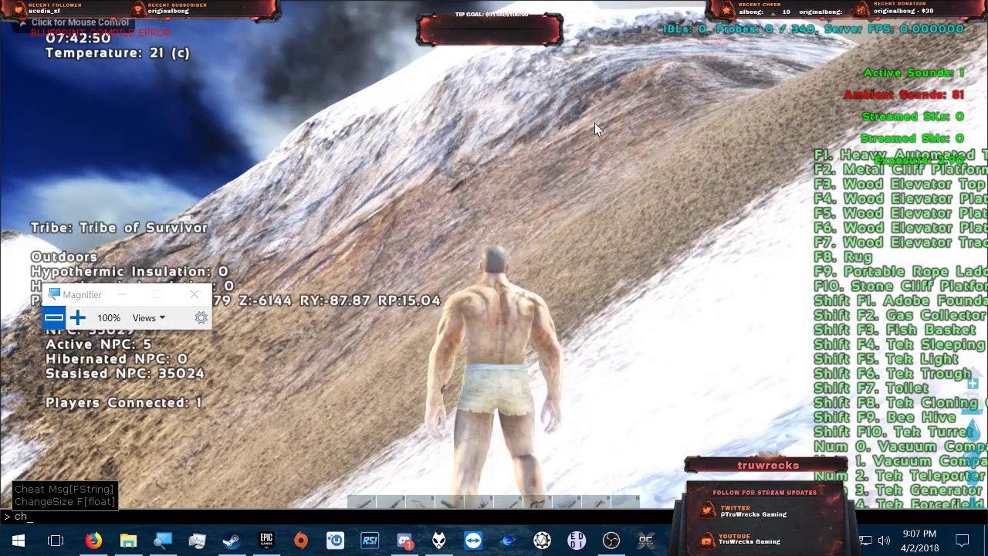
text(et)
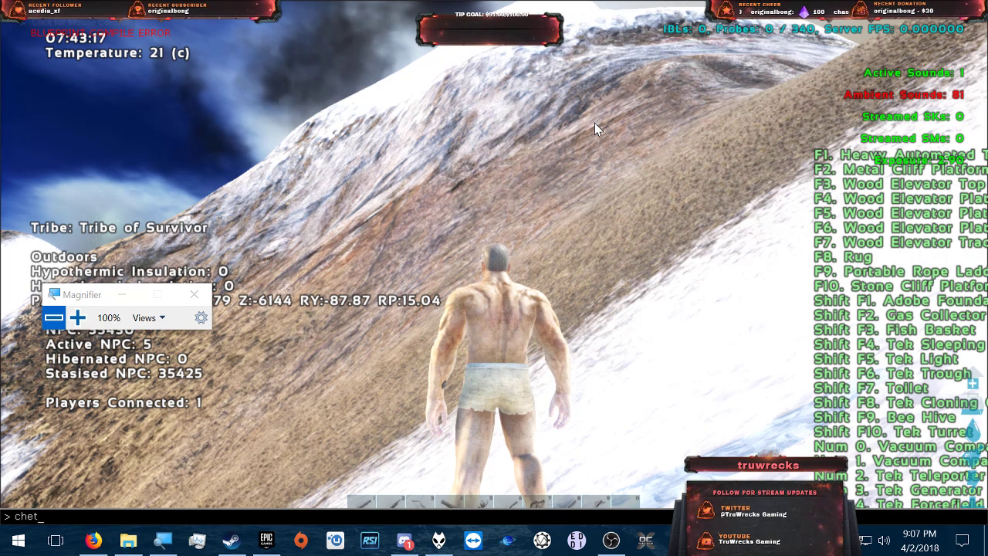
key(BackSpace)
key(BackSpace)
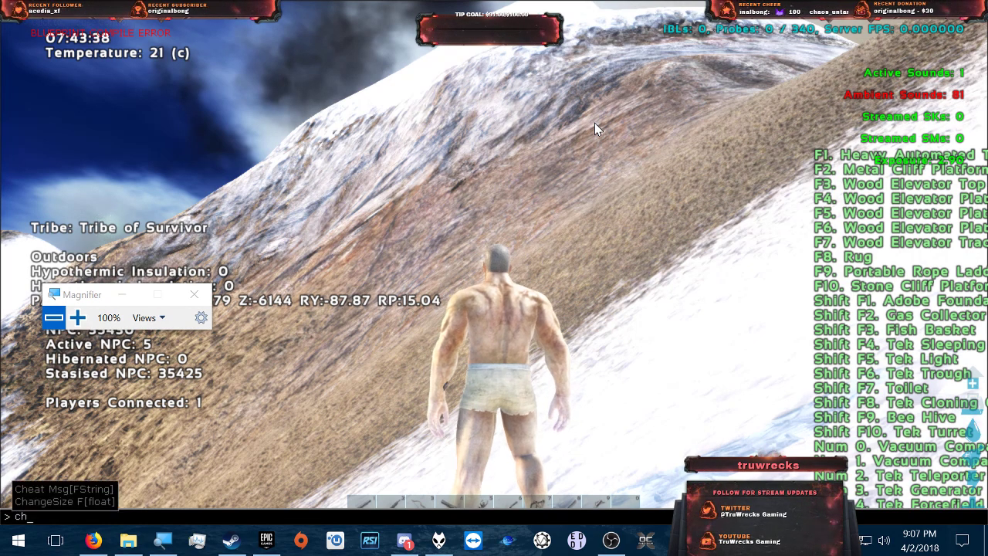
text(eat g)
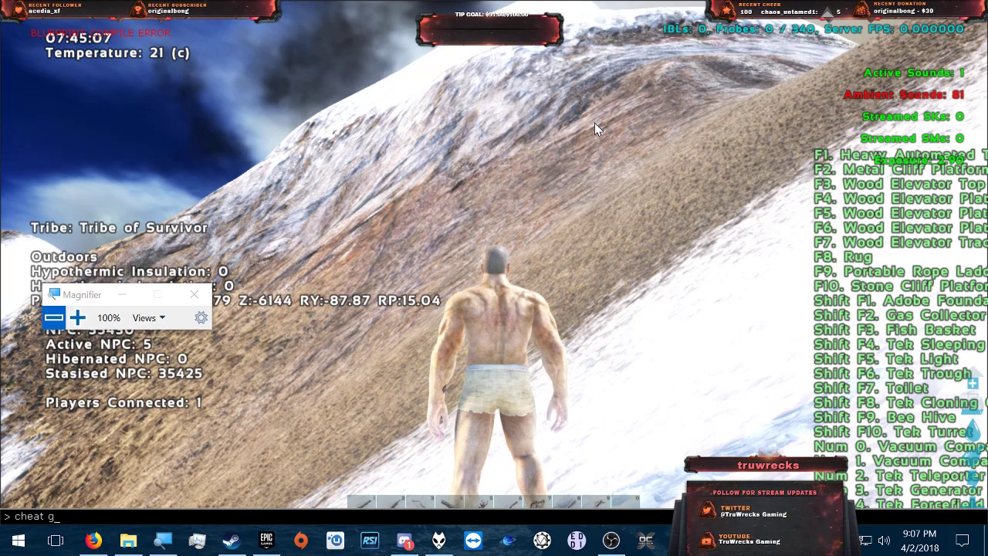
key(Up)
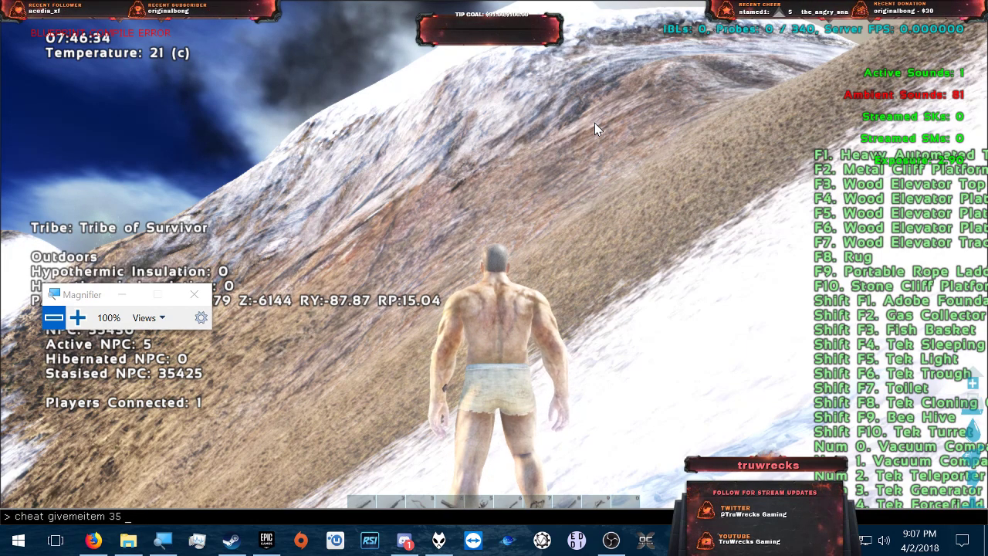
text(1 0)
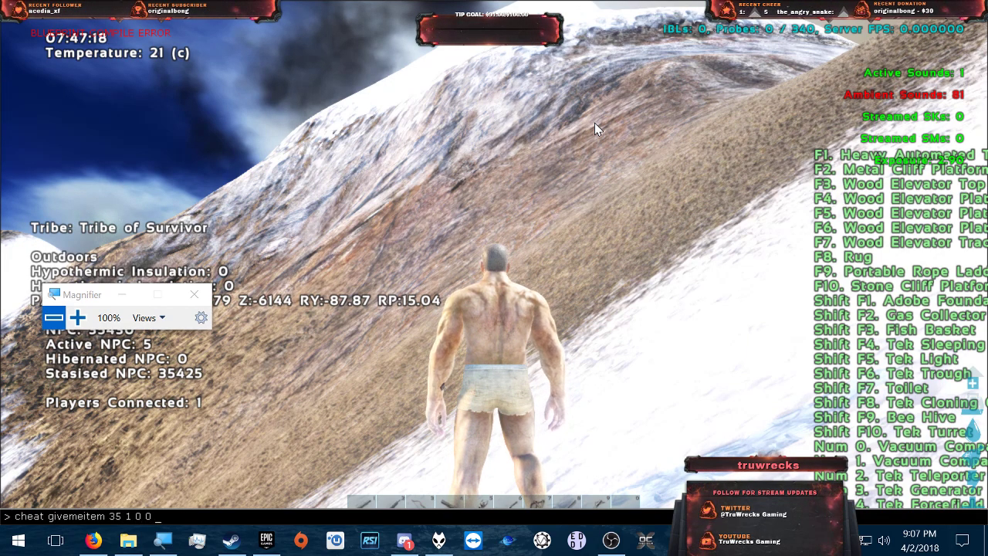
text( 0)
key(Return)
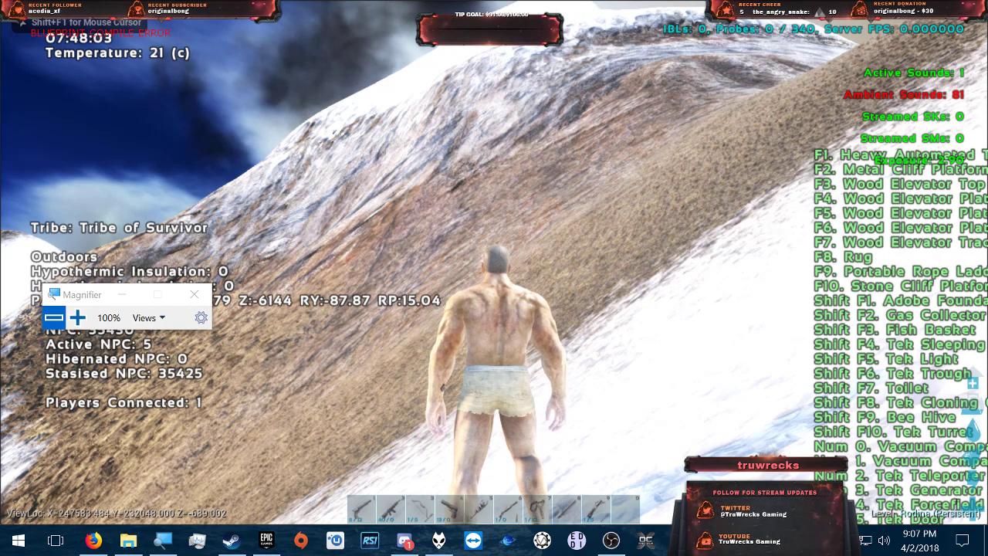
- Try the command variant "cheat giveitem 35 1 0 0" in the expanded game console
key(shift+F1)
key(grave)
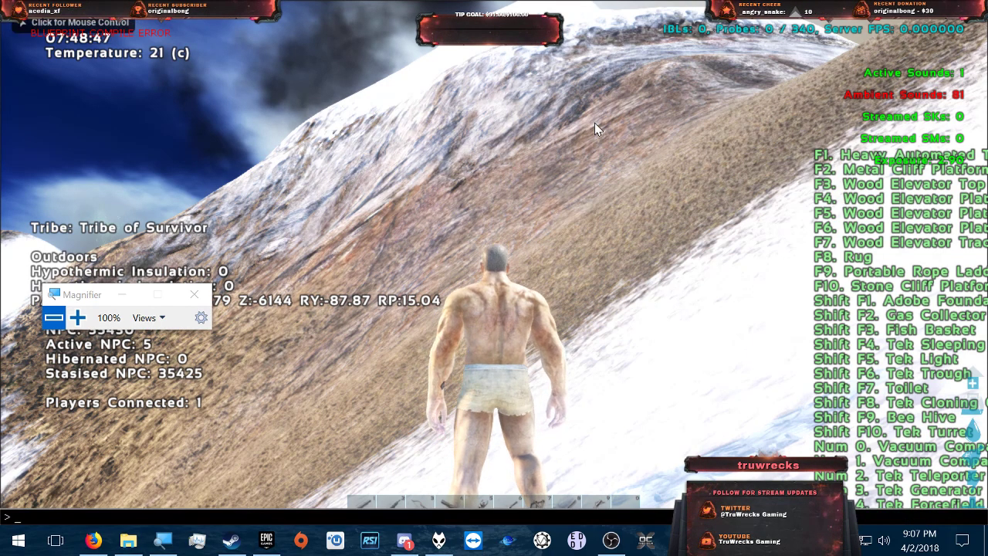
key(grave)
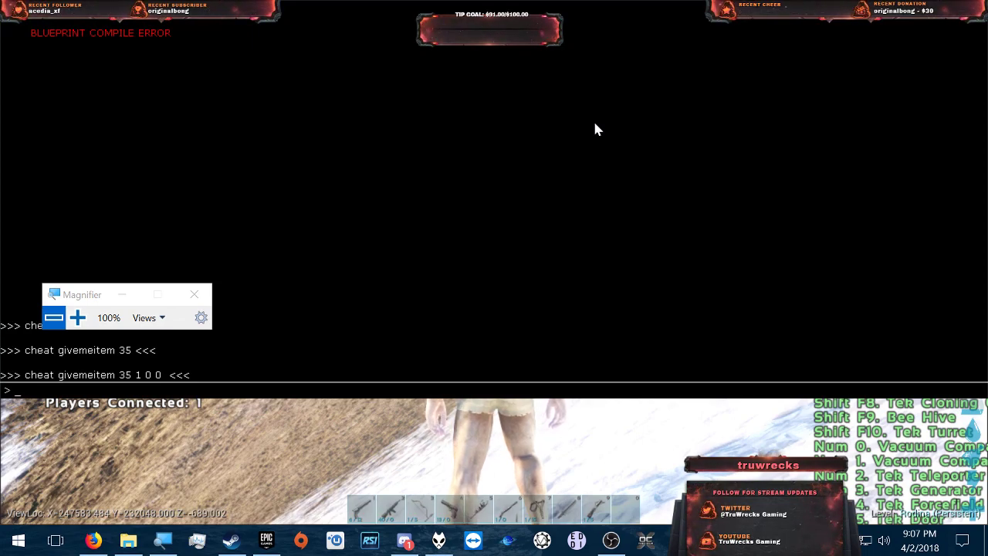
key(Up)
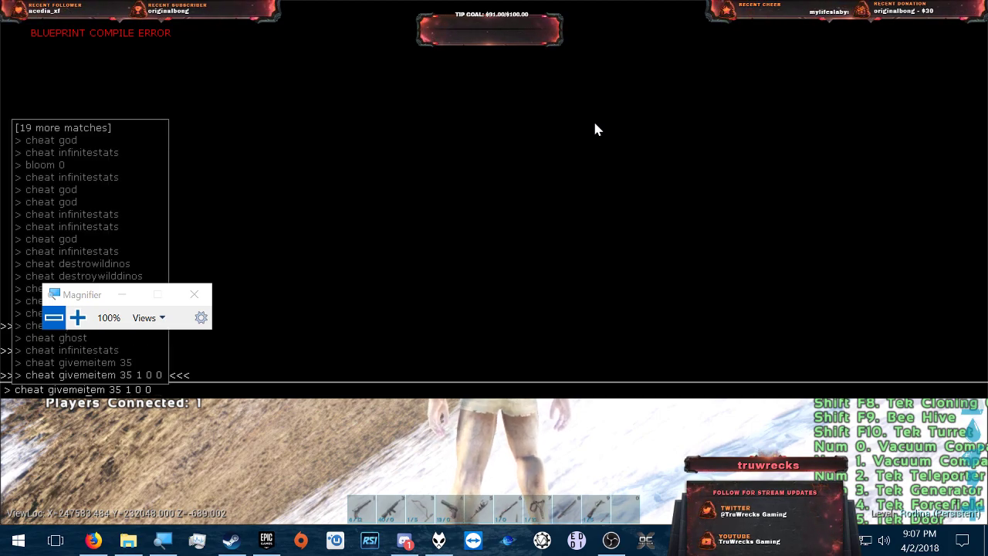
key(BackSpace)
key(BackSpace)
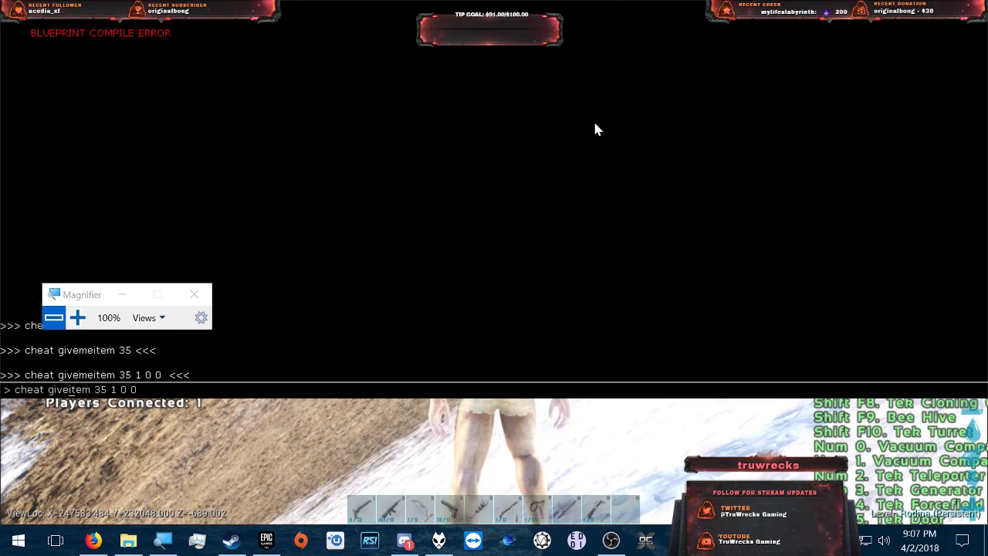
key(Return)
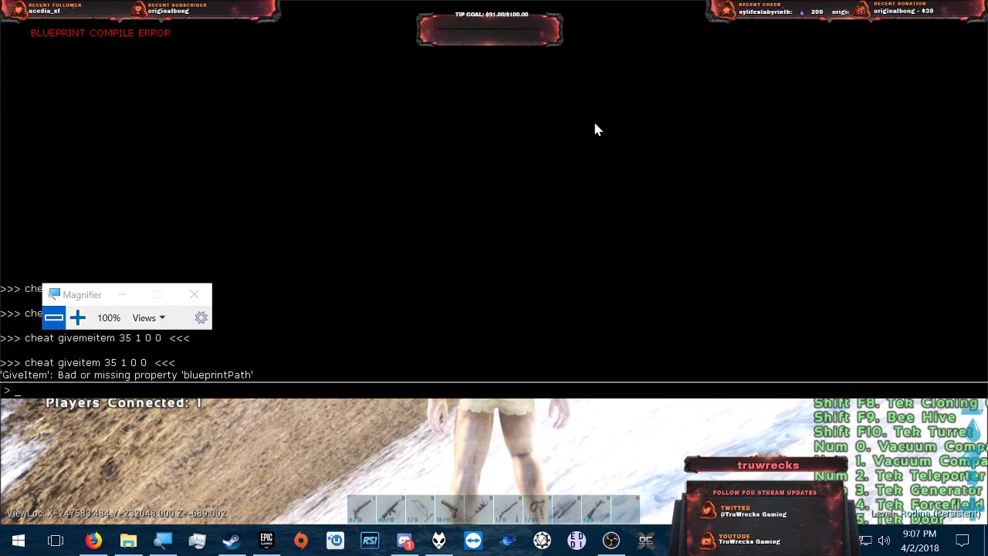
- Run "cheat givemeitem 35 1 0 0" again, minimize the Magnifier window and close the console
key(Up)
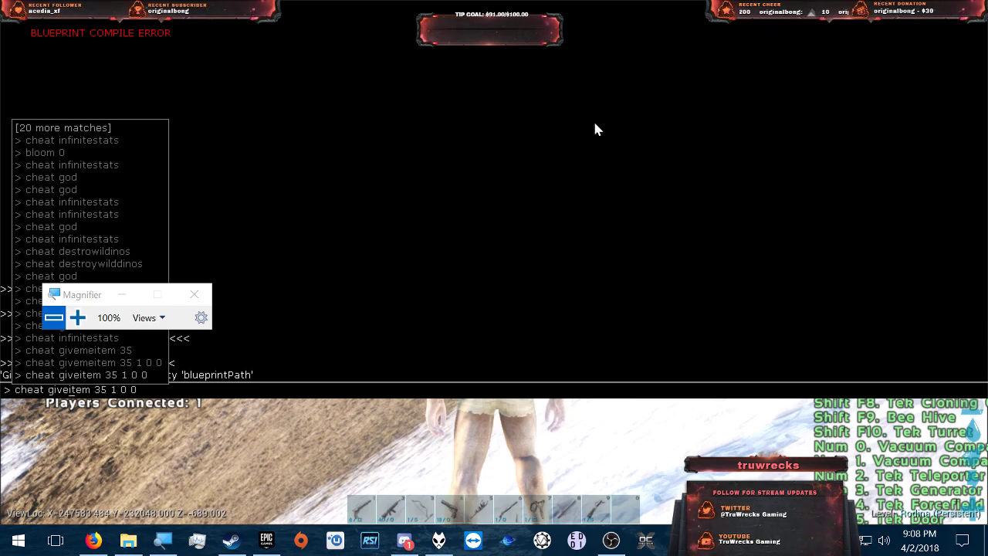
text(me)
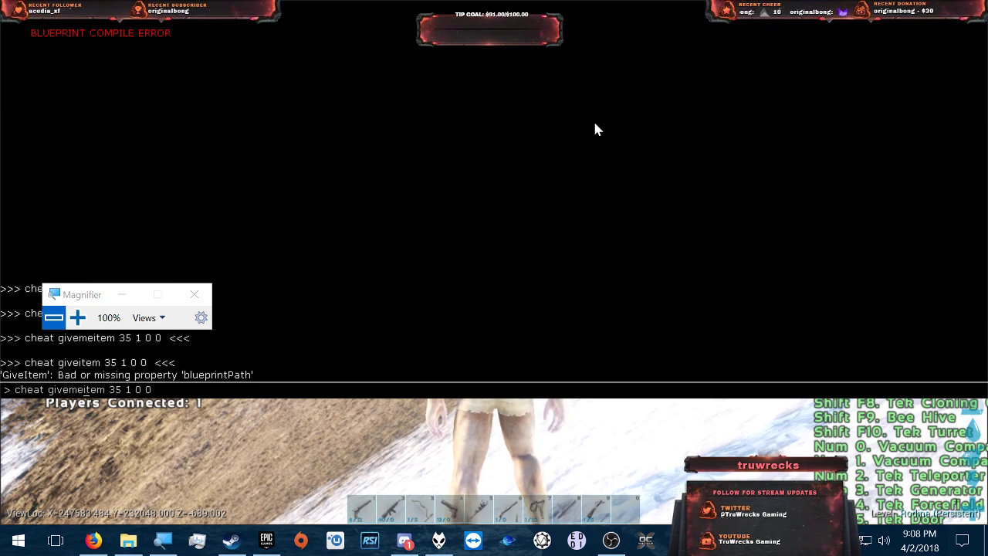
key(Return)
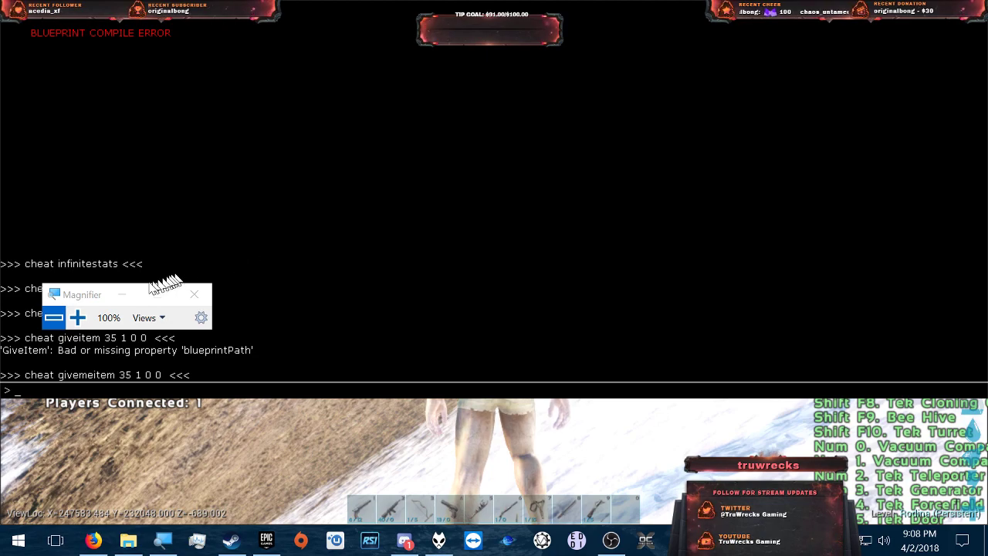
click(121, 296)
key(Tab)
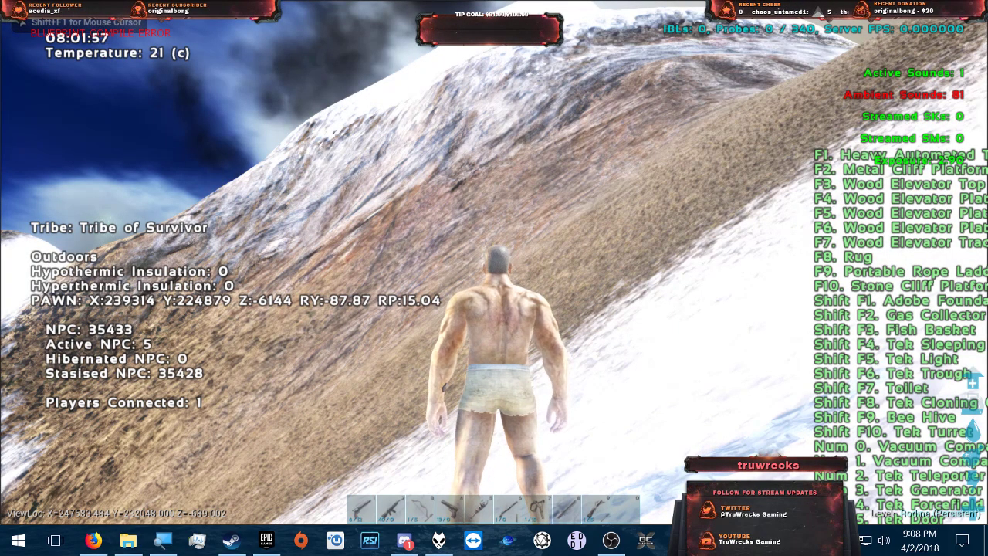
- Run the character across the snowy mountain slope to the mossy rock cluster
key(w)
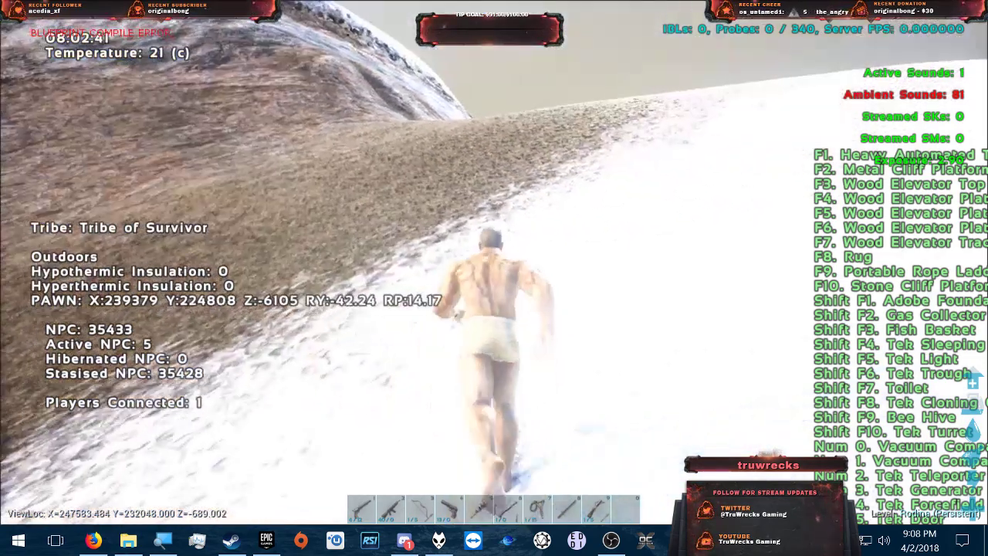
key(w)
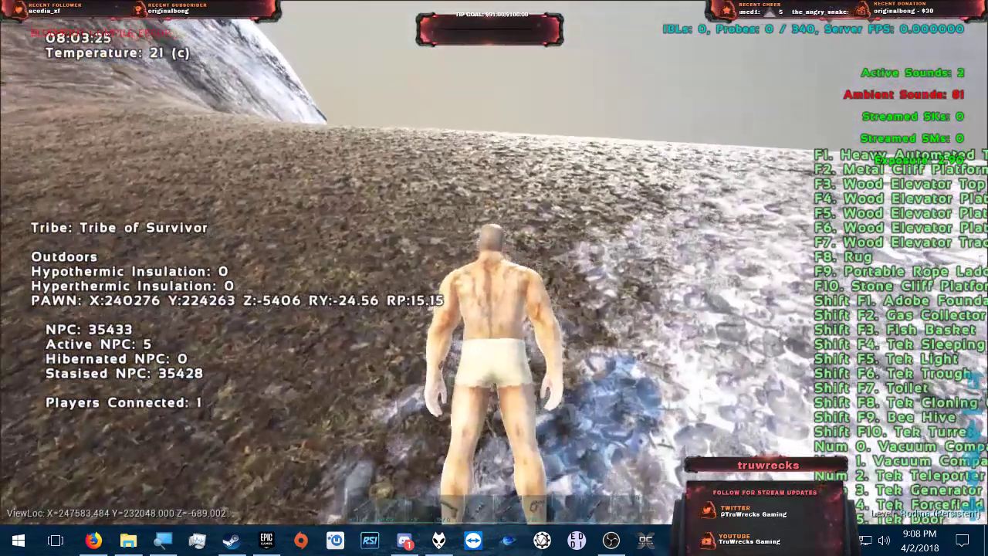
key(w)
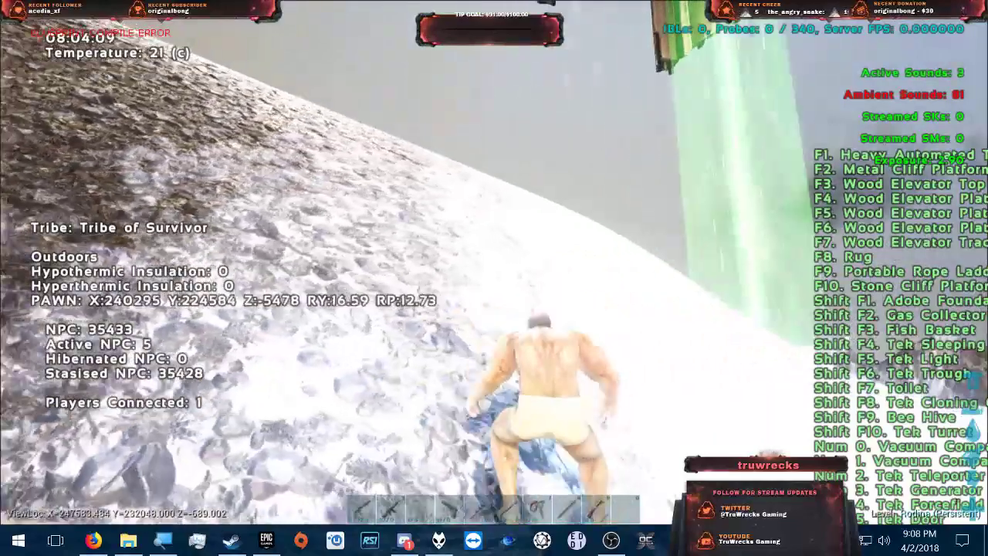
key(w)
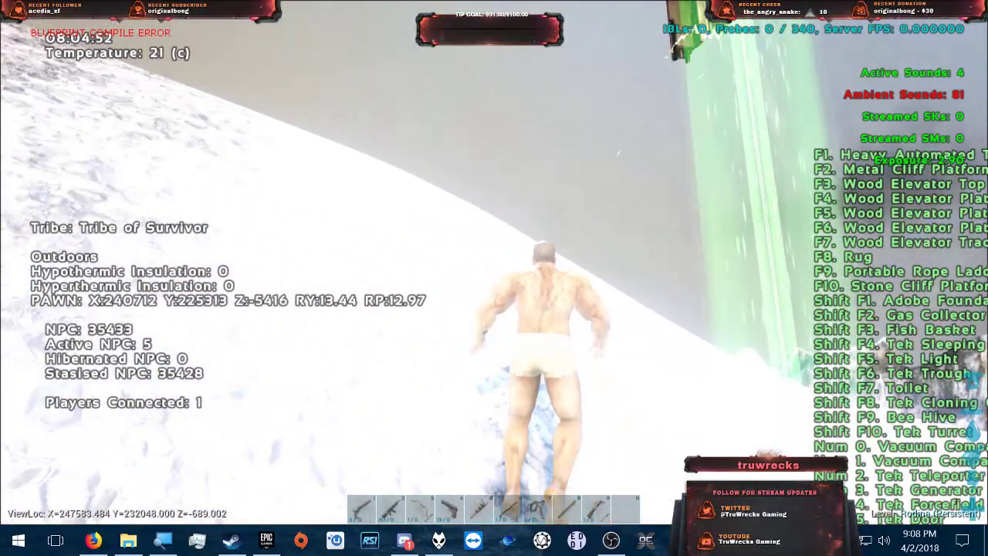
key(w)
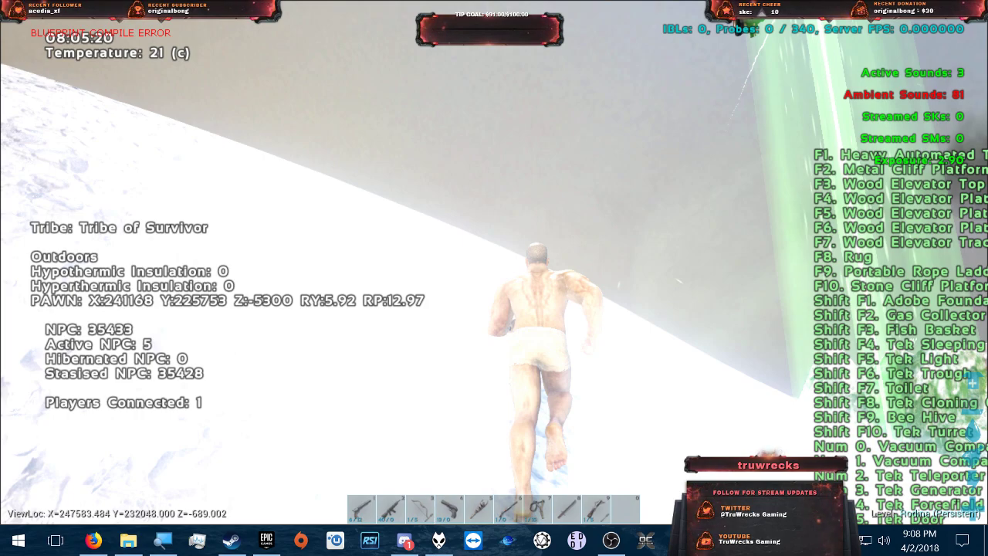
key(w)
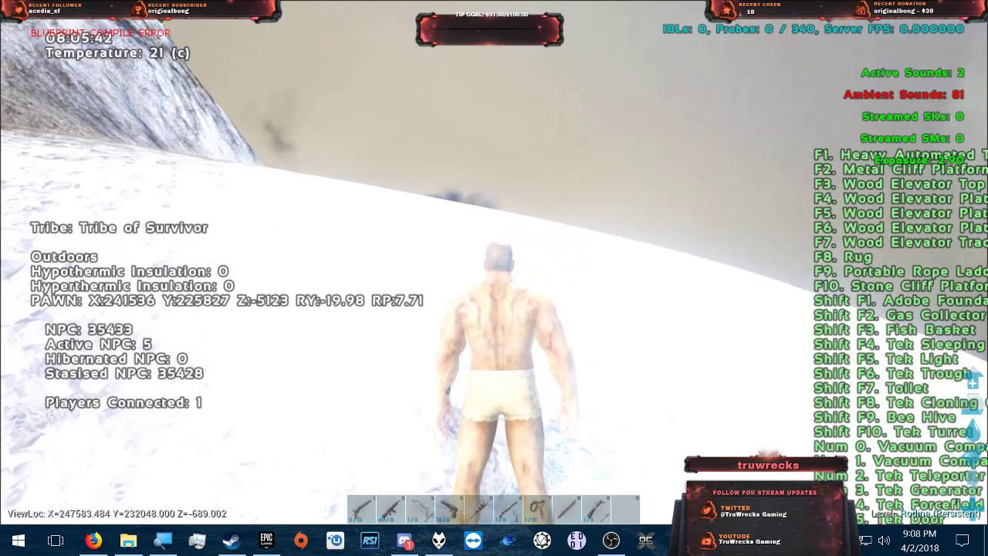
key(w)
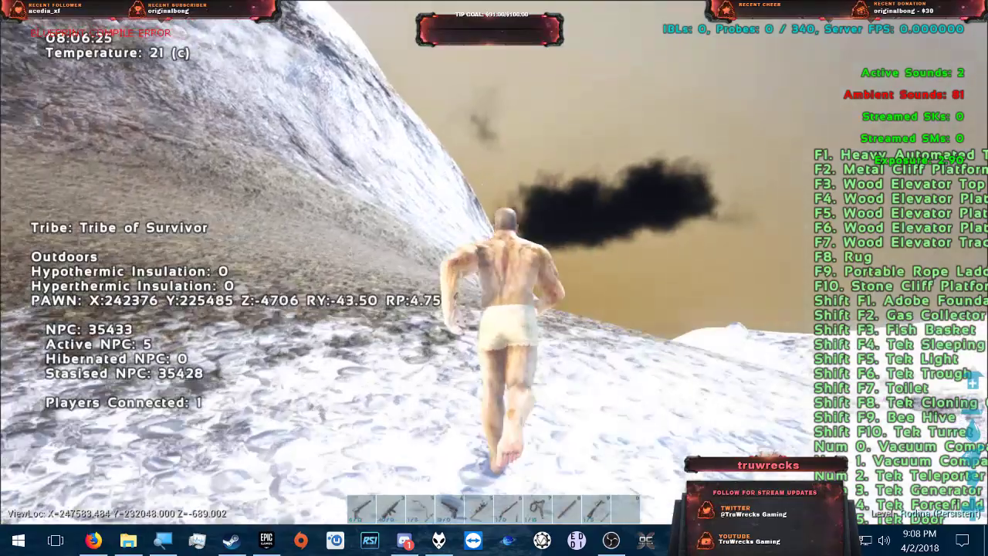
key(w)
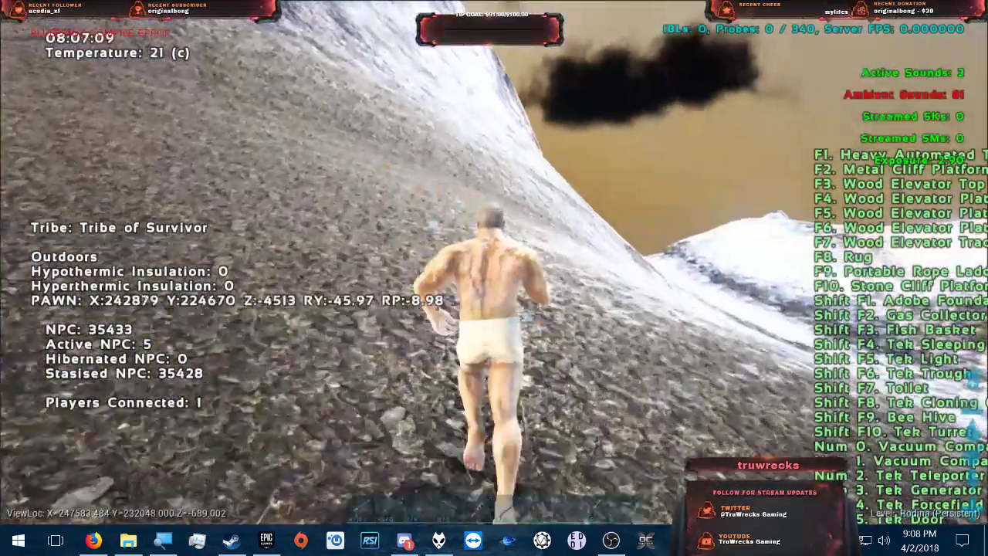
key(w)
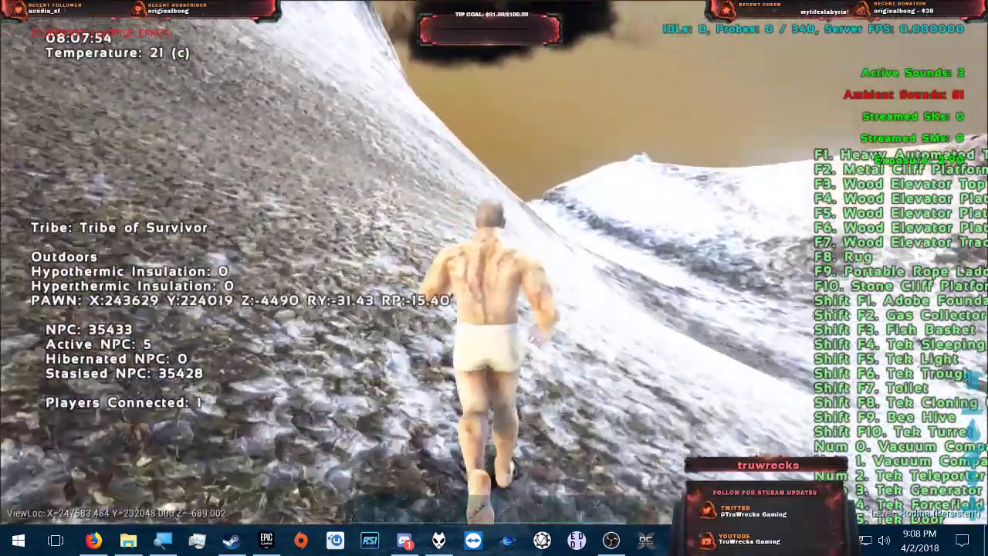
key(w)
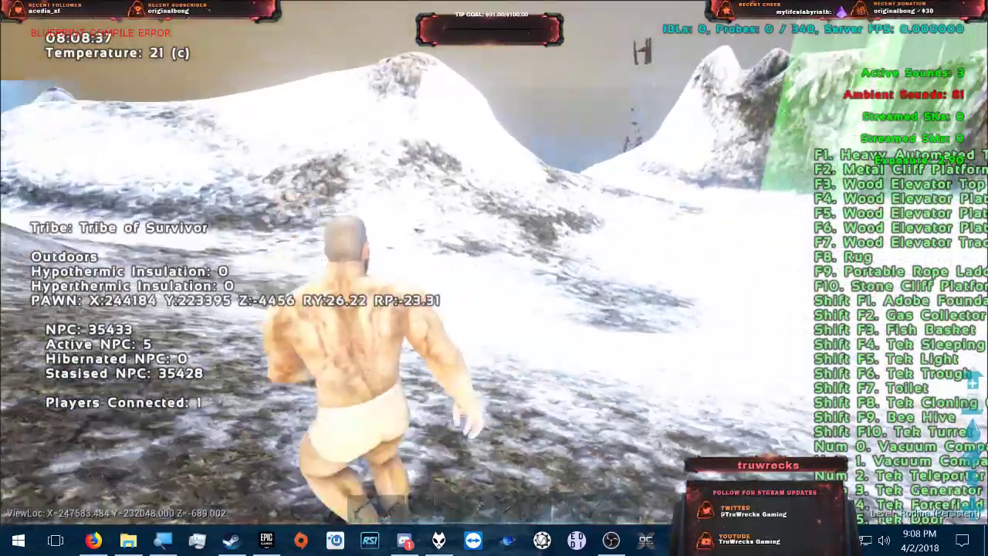
key(w)
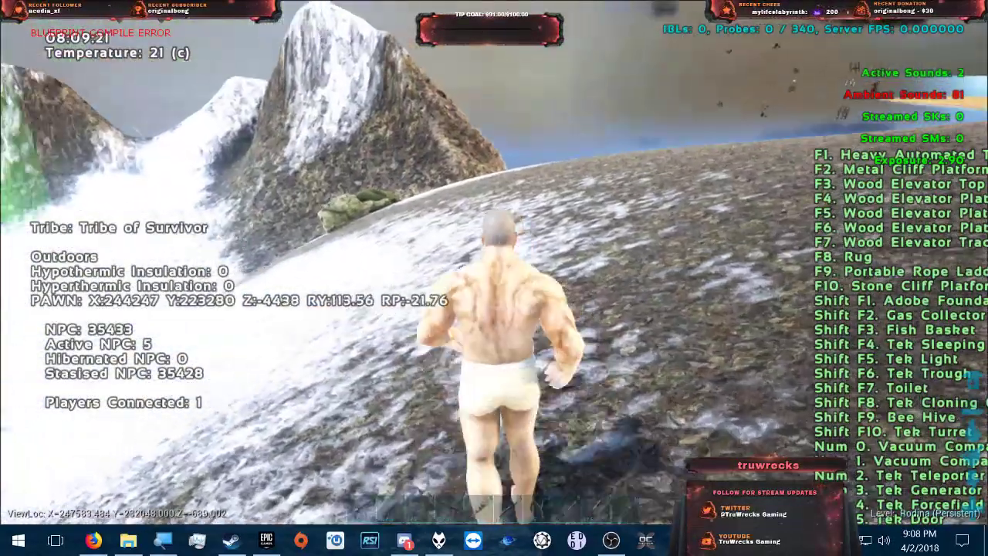
key(w)
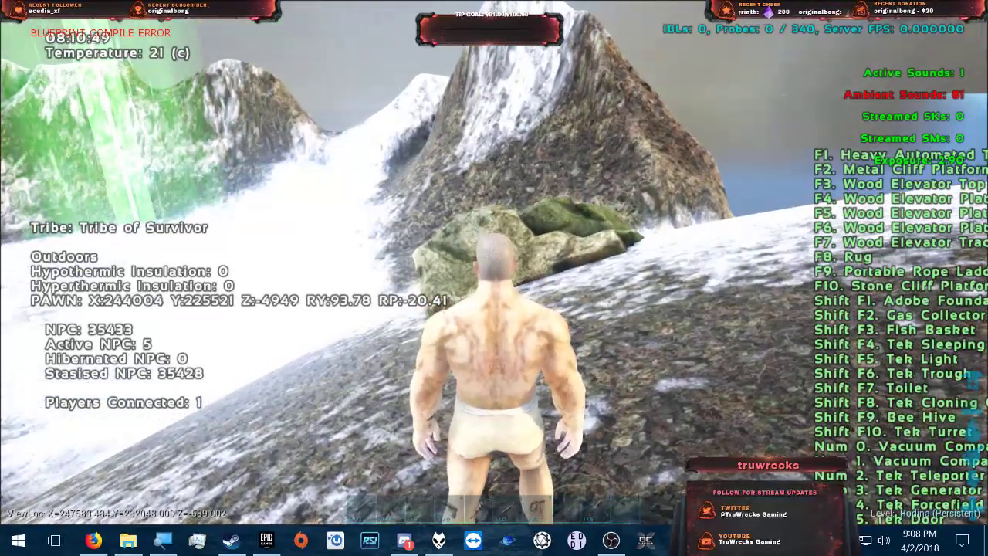
- Look through the whole character inventory for the requested pick and return to the game view
key(i)
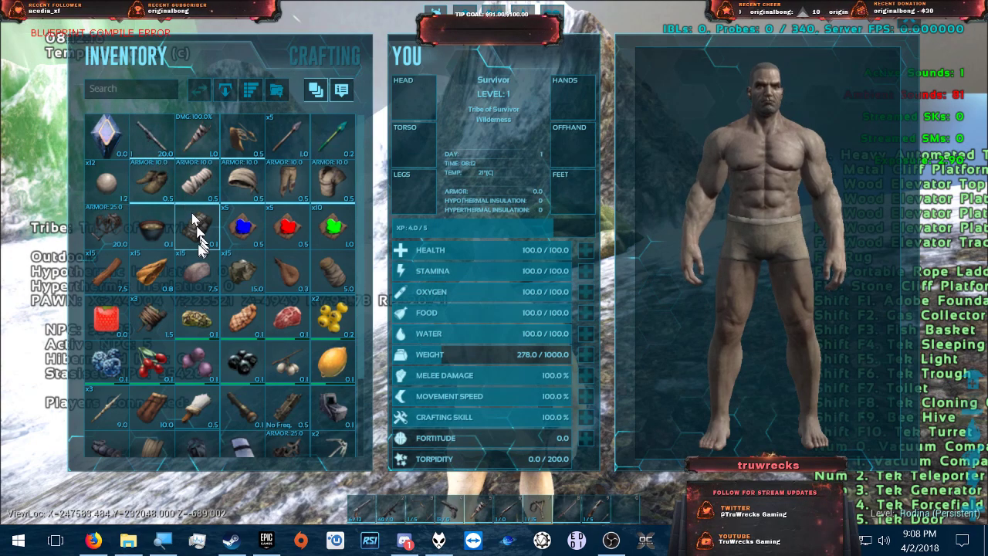
scroll(198, 232, down, 3)
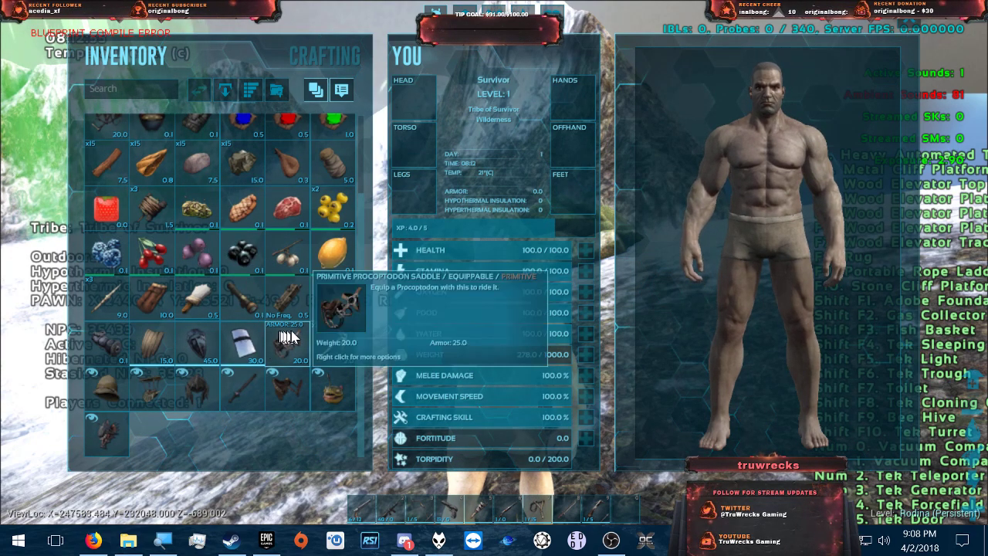
scroll(302, 336, up, 1)
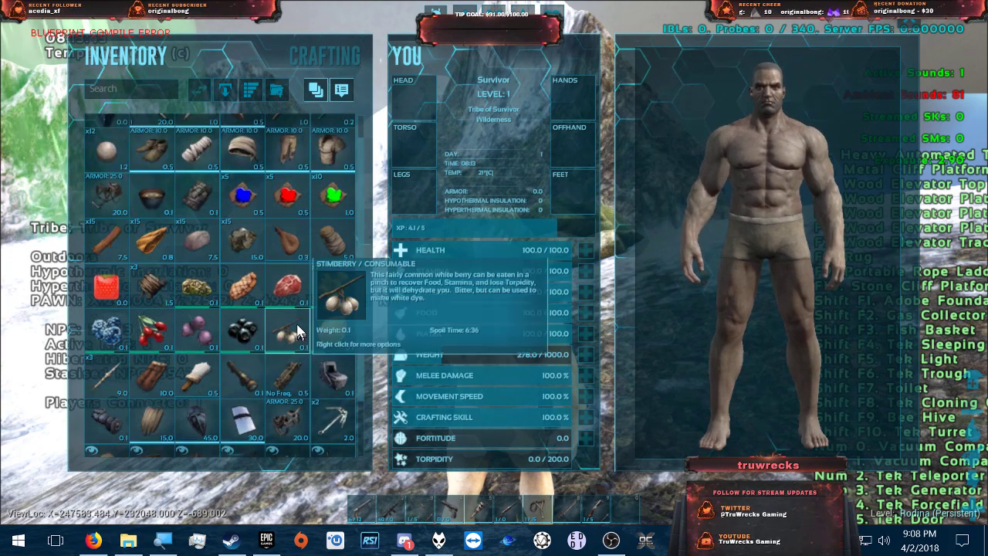
scroll(299, 328, up, 1)
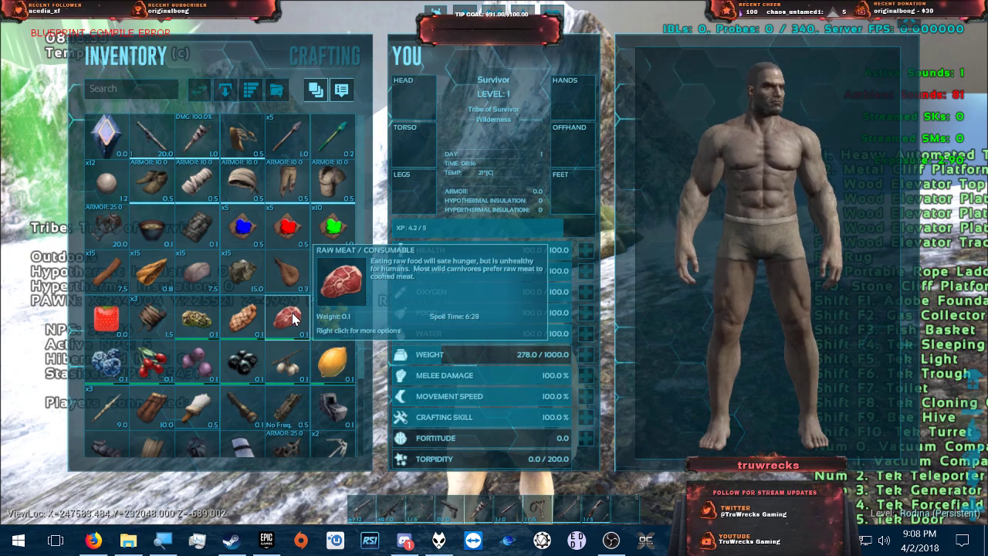
scroll(294, 320, down, 2)
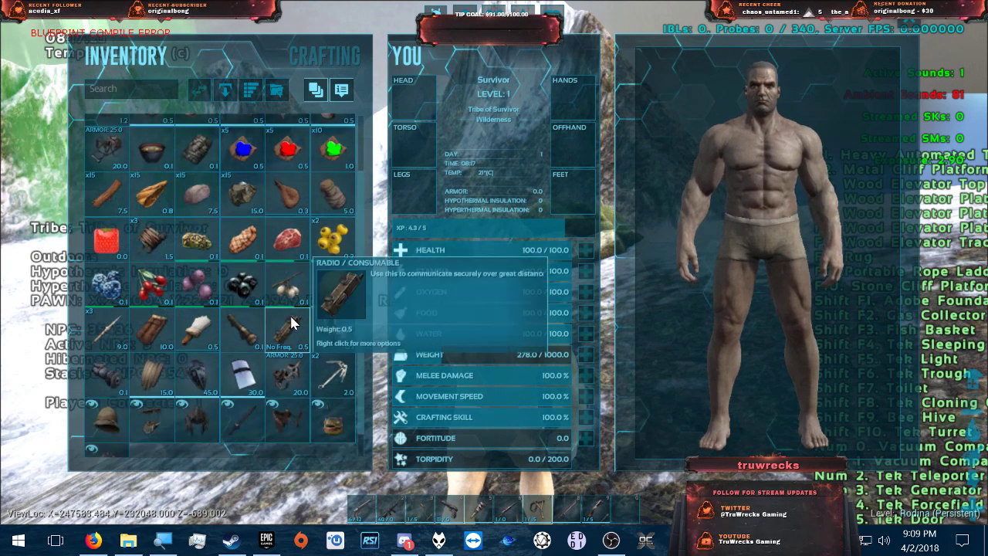
scroll(294, 321, down, 1)
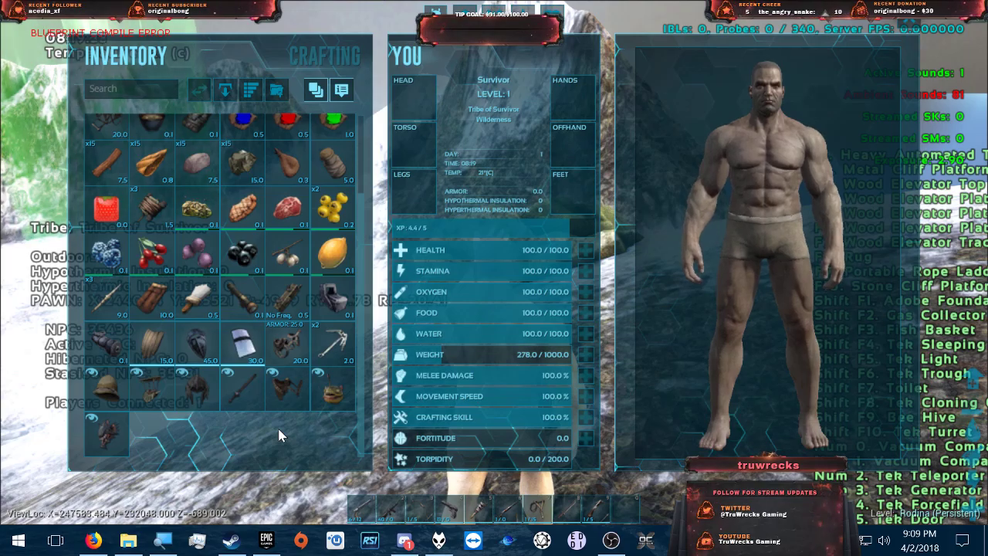
key(i)
click(278, 428)
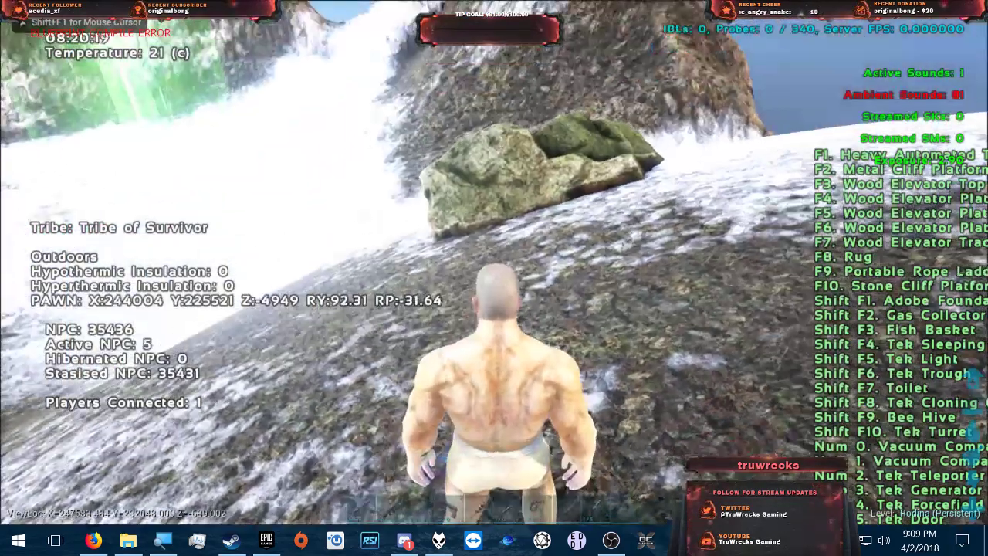
- Switch to the Firefox window and search the web for "ark cheat command" in a new tab
key(alt+Tab)
key(alt+Tab)
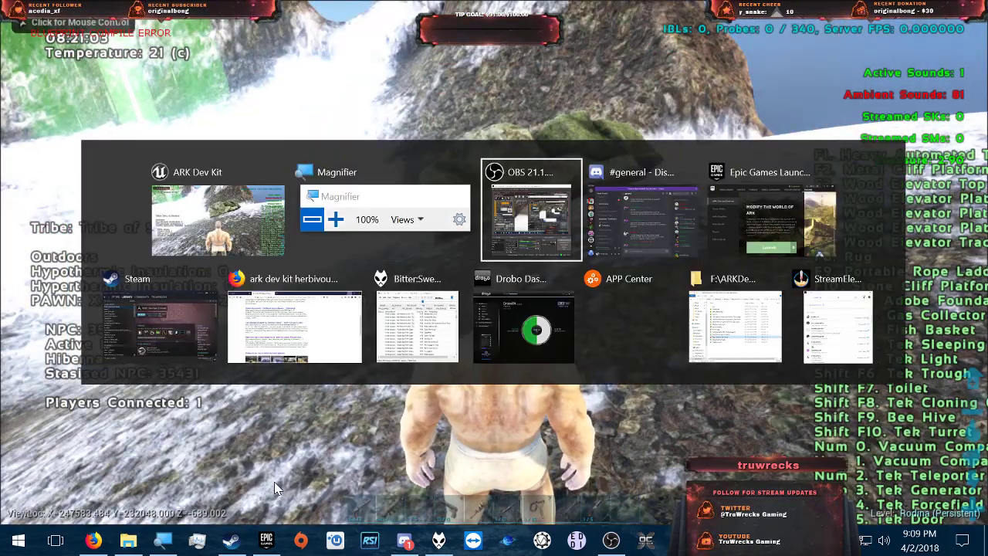
key(alt+Tab)
key(alt+Tab)
key(alt+Tab)
key(alt+Tab)
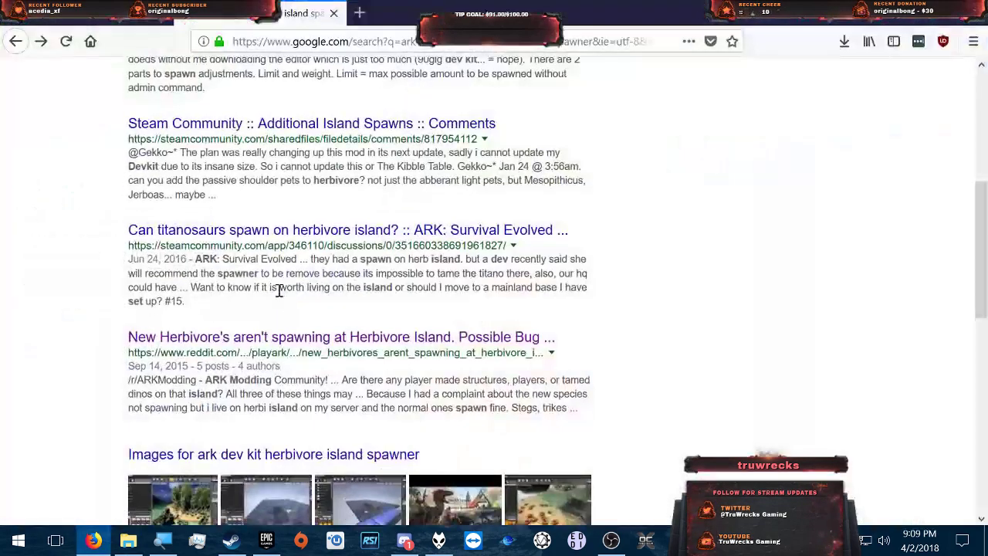
click(359, 13)
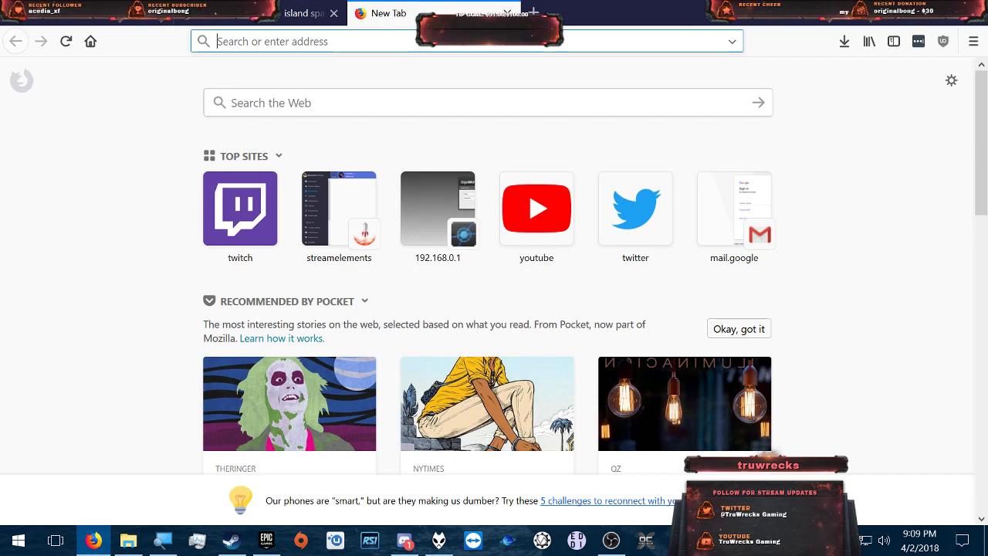
text(ar)
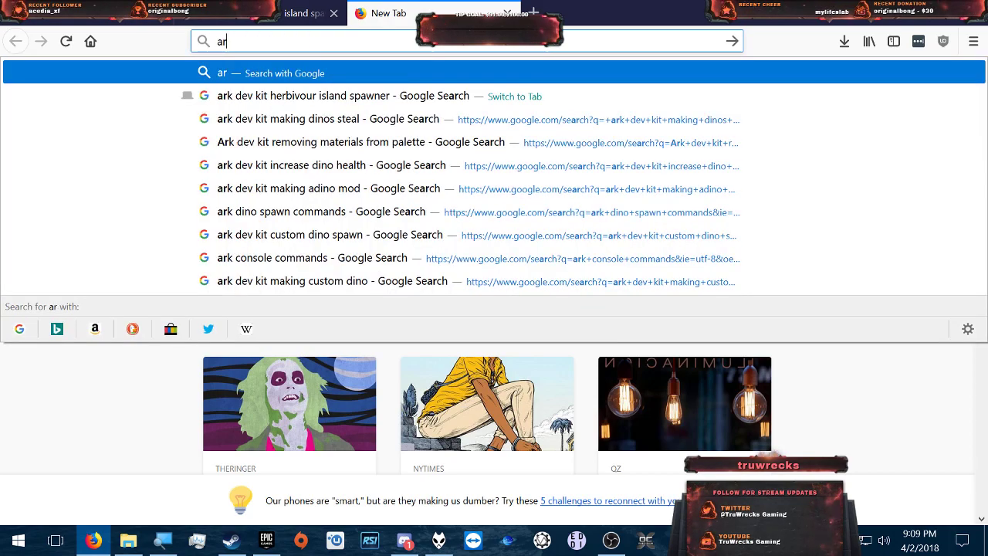
text(k cheat command)
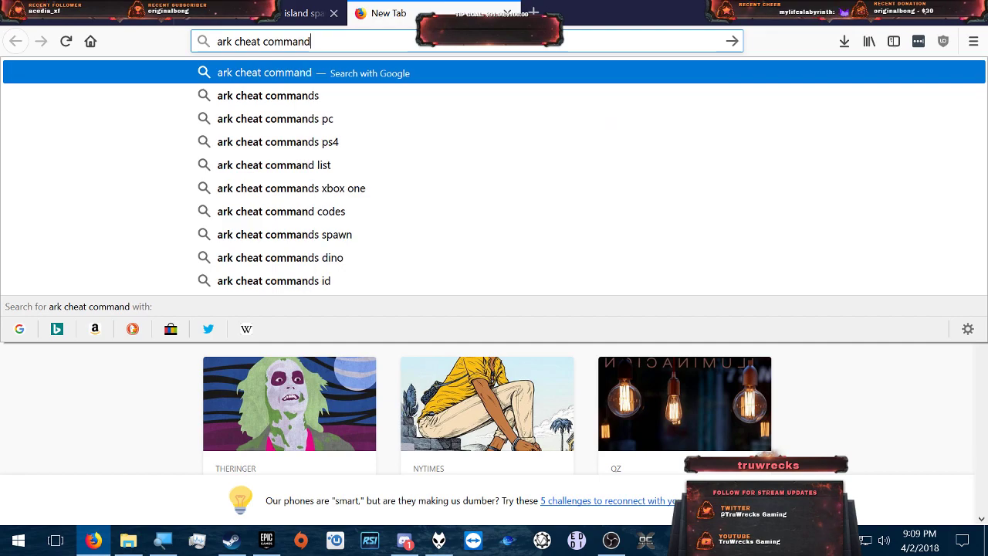
key(Return)
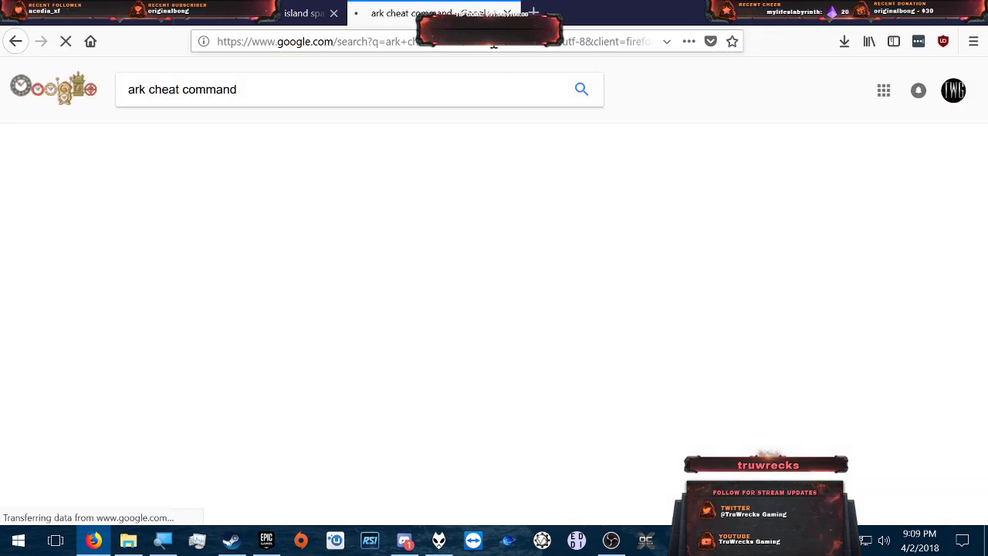
- Refine the search to "ark cheat command giveitem" and open the official ARK wiki's Console Commands page
click(302, 83)
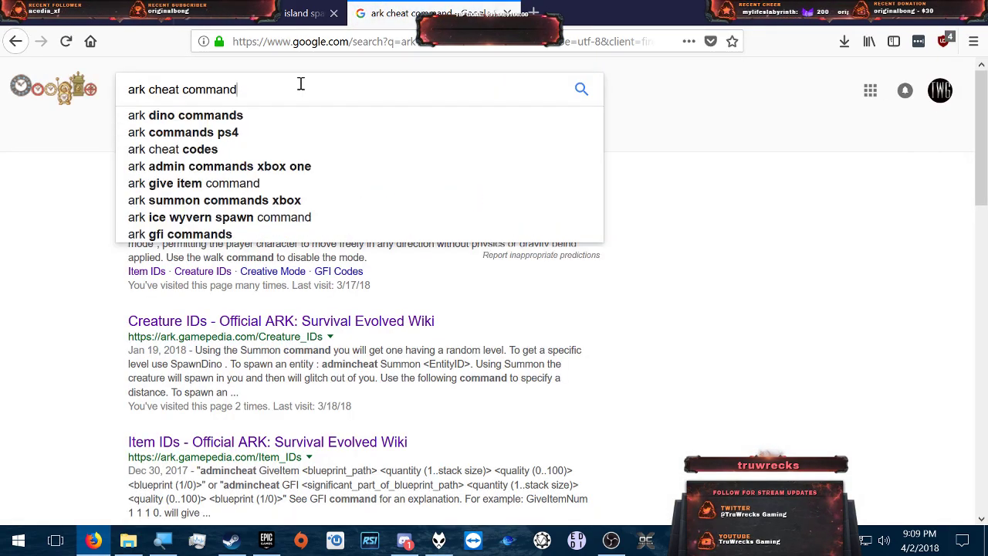
text(give)
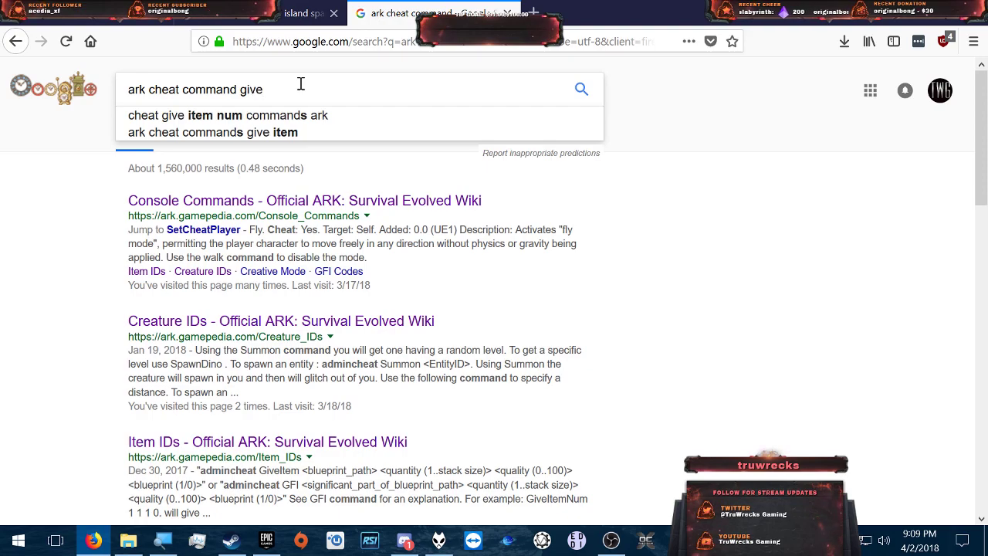
text(item)
key(Return)
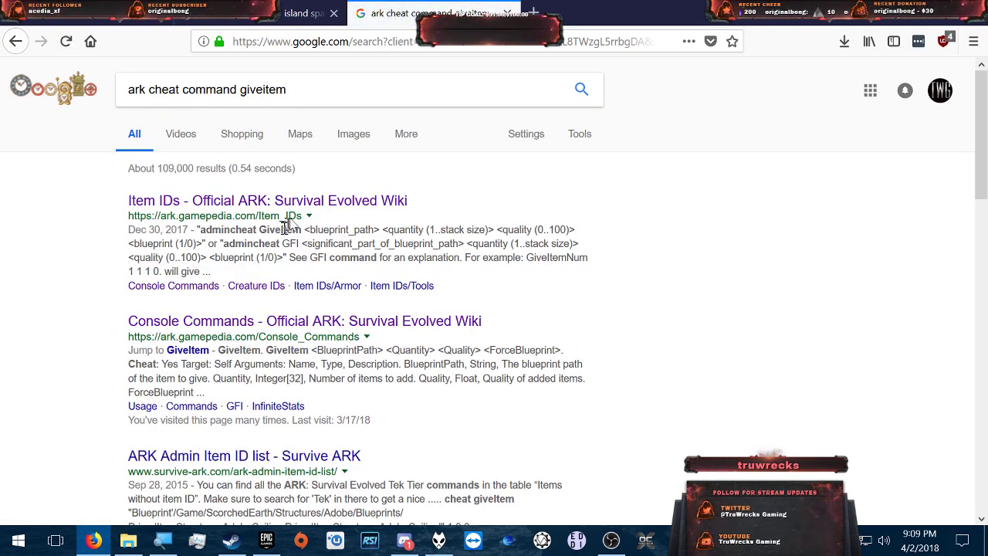
click(278, 326)
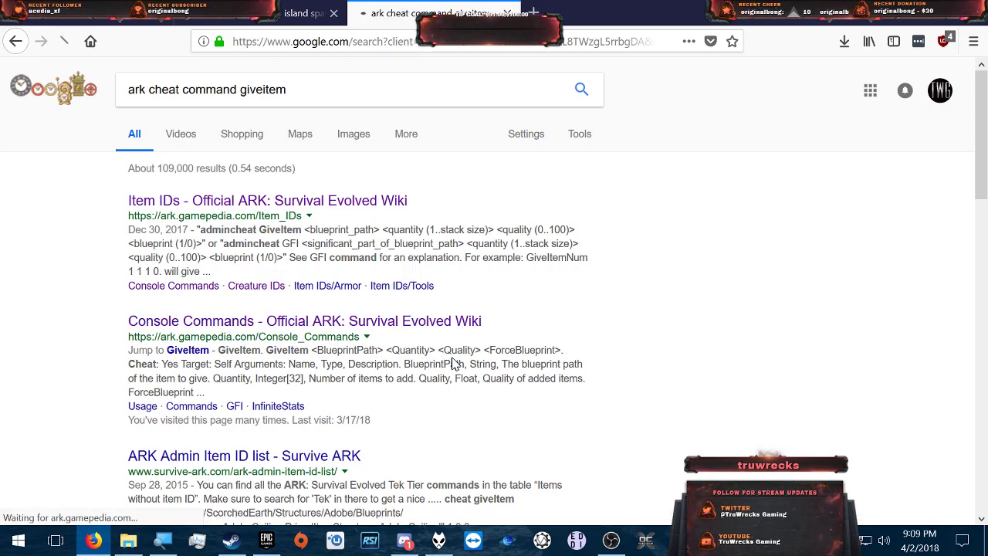
- Skim the Console Commands wiki page and open its Item IDs page
scroll(472, 376, down, 10)
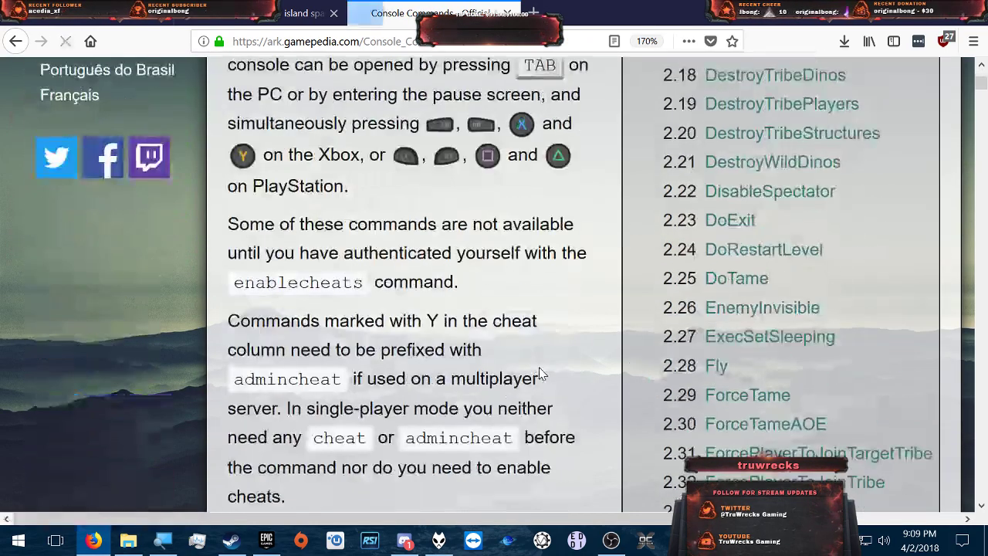
scroll(545, 349, up, 10)
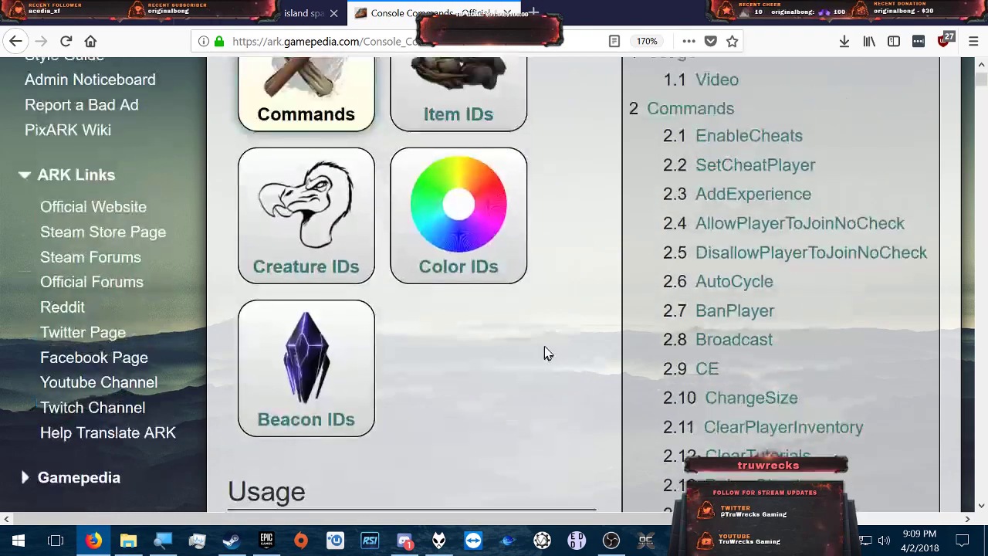
scroll(546, 345, down, 5)
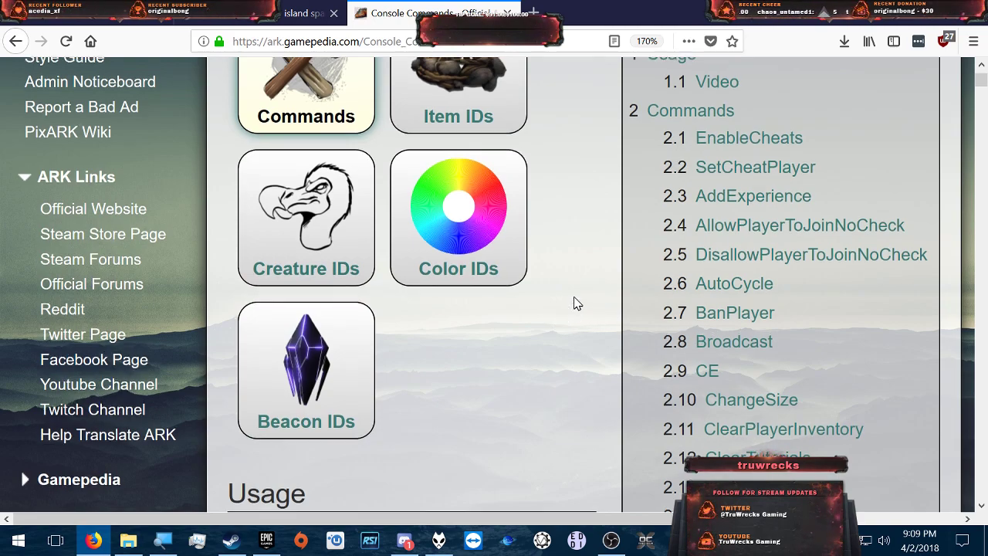
scroll(556, 298, up, 5)
click(498, 313)
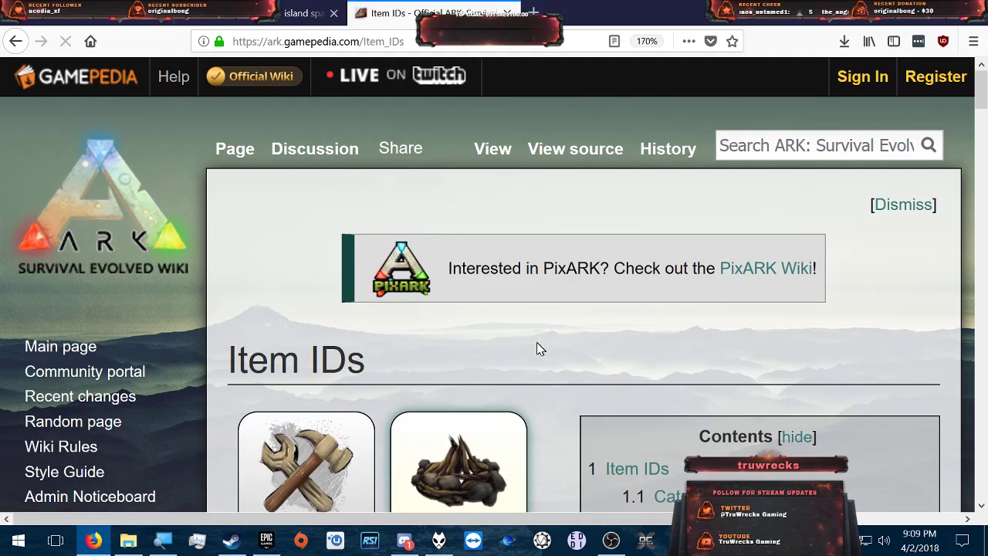
- Read the Item IDs page for the syntax and examples of the GiveItemNum, GiveItem and GFI commands
scroll(529, 353, down, 5)
scroll(525, 355, down, 10)
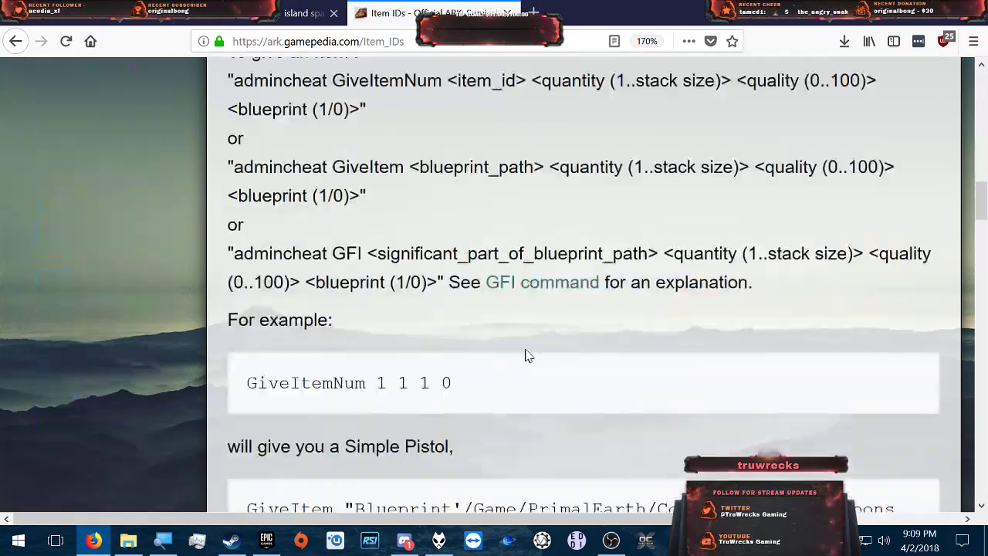
scroll(528, 353, up, 2)
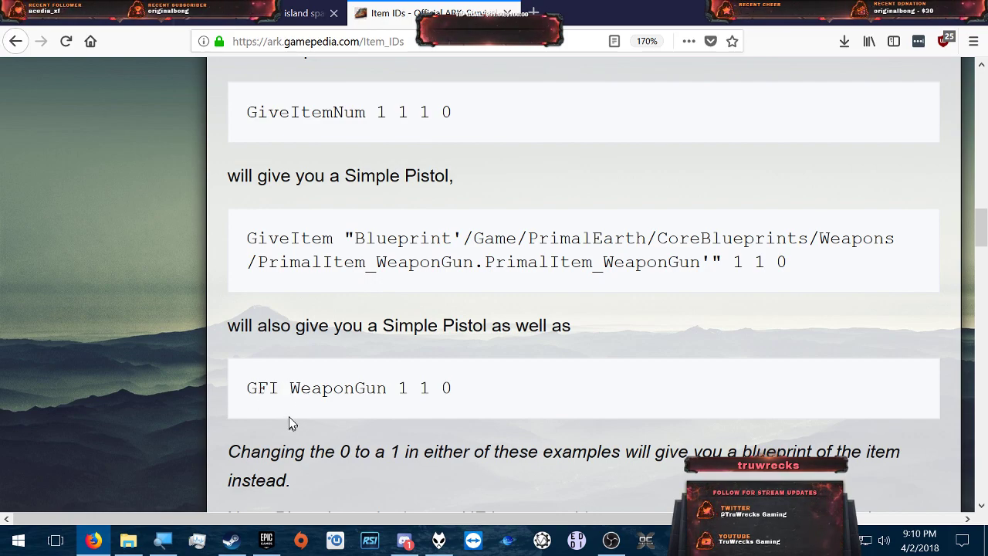
scroll(289, 414, up, 3)
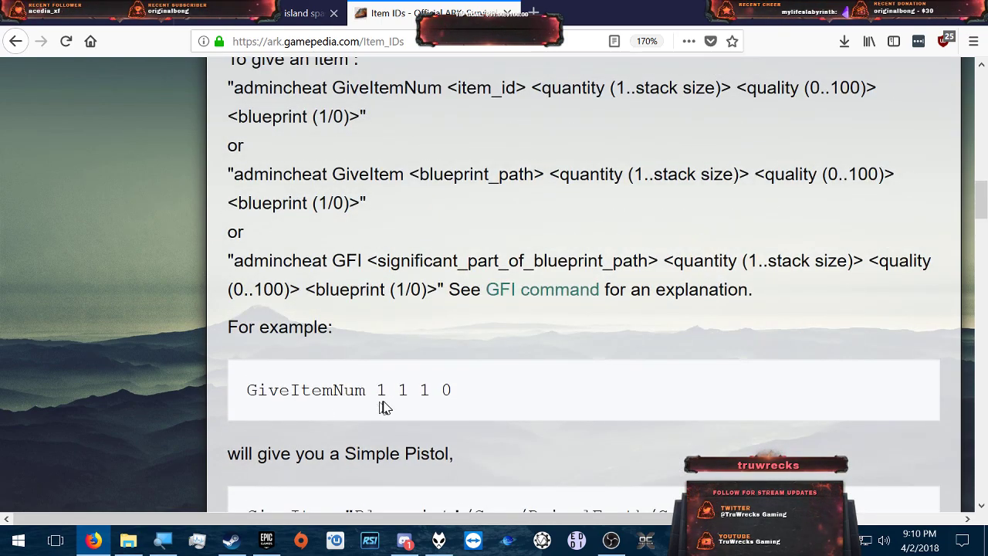
scroll(335, 418, down, 1)
scroll(340, 409, down, 15)
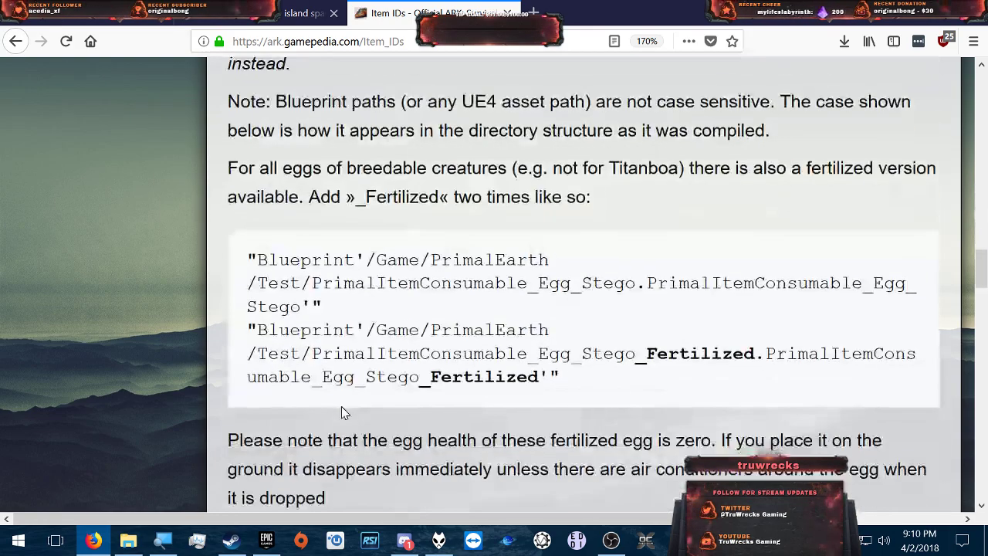
scroll(342, 405, down, 1)
scroll(343, 412, down, 9)
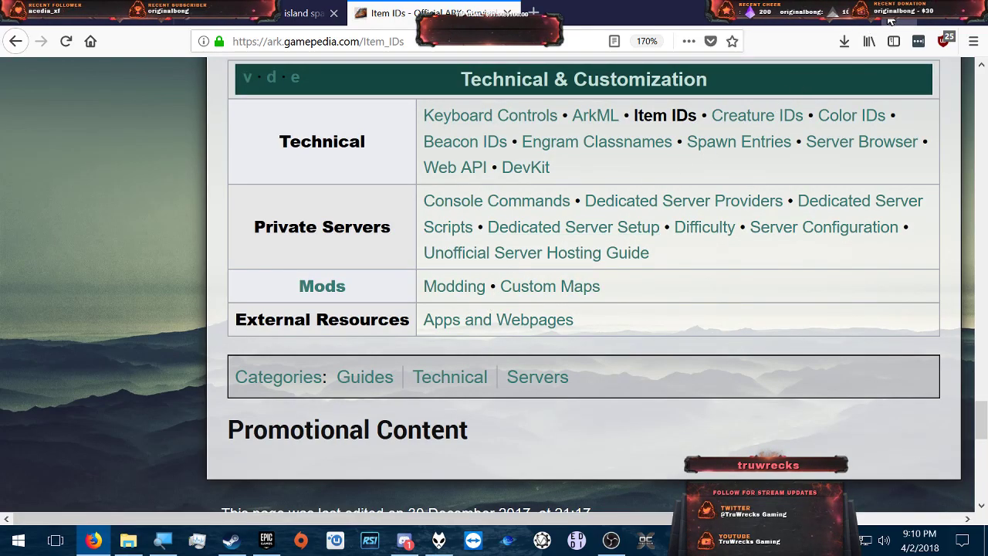
- Return to the ARK Dev Kit game, rework the previous givemeitem cheat into the wiki's item-number form for 35 1 0 0 and run it
key(alt+Tab)
key(Tab)
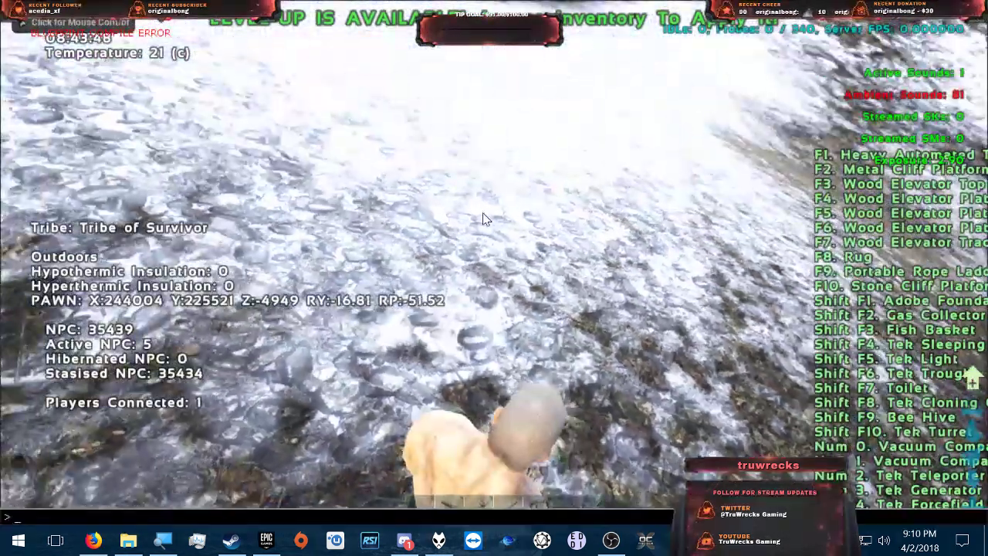
key(Up)
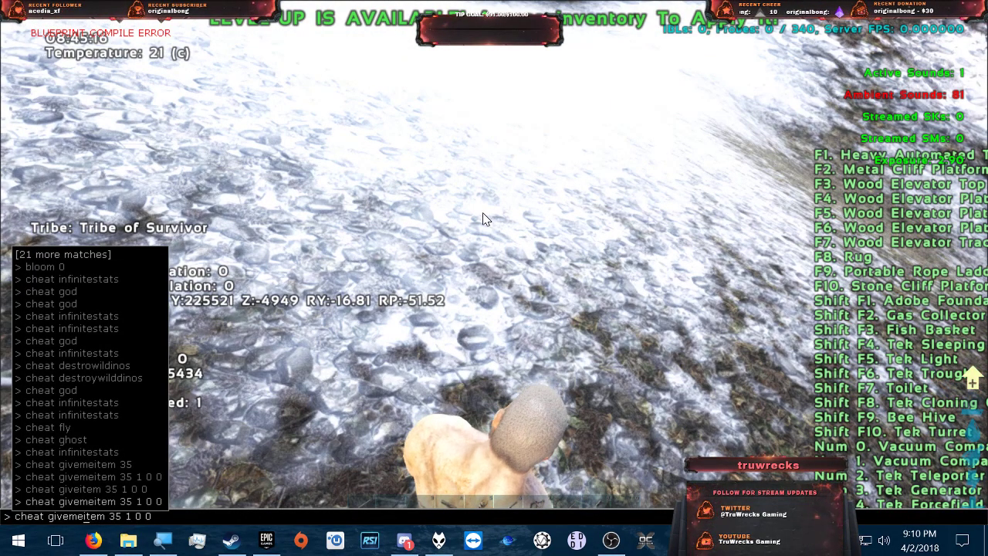
key(BackSpace)
key(BackSpace)
key(BackSpace)
key(BackSpace)
text(i)
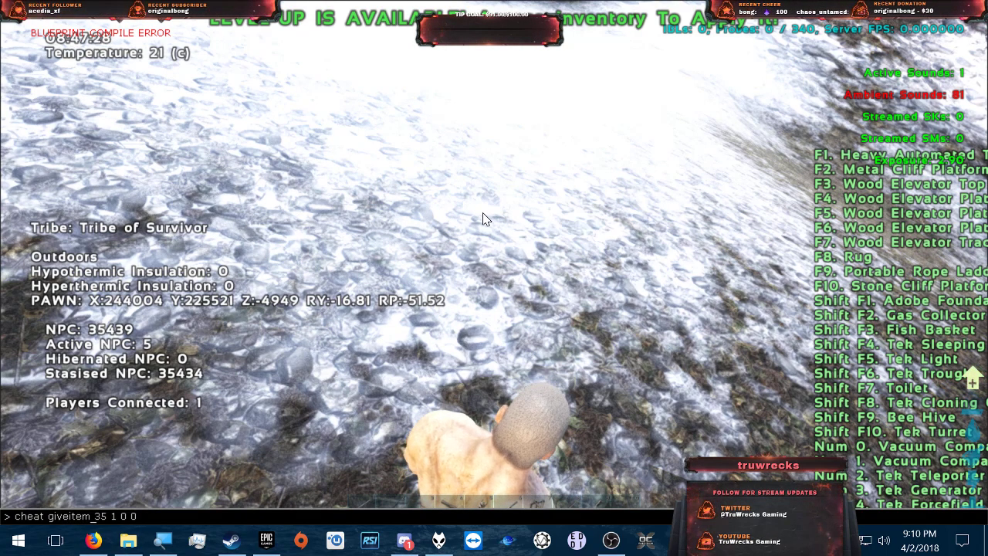
key(Return)
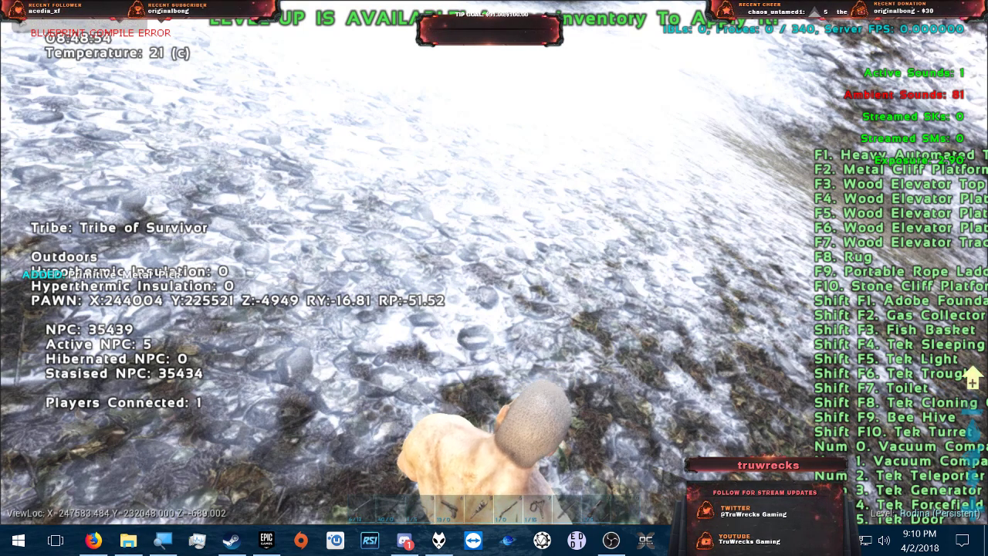
- Assign the metal pick from the end of the character inventory to the first hotbar slot and close the inventory
key(shift+F1)
key(i)
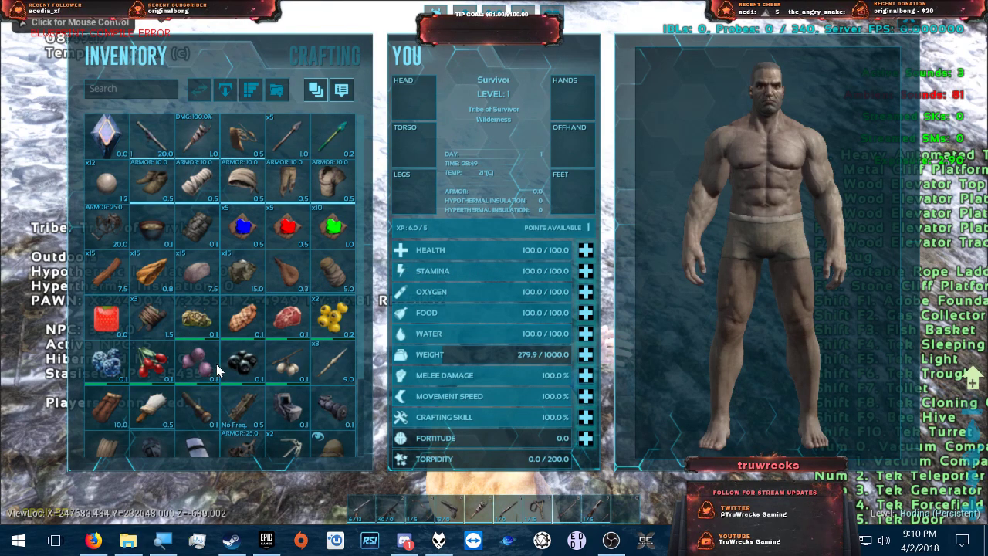
scroll(243, 357, down, 3)
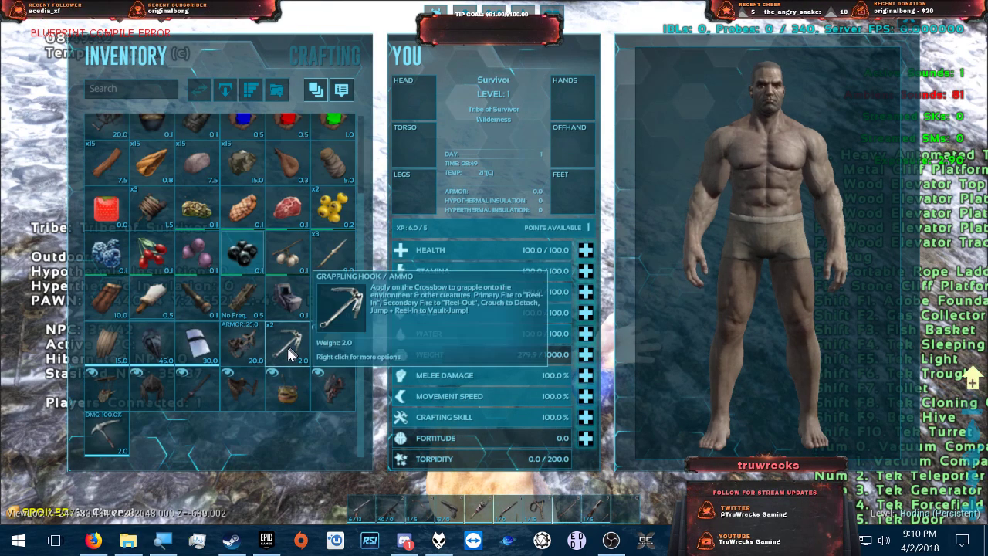
drag(123, 440, 377, 509)
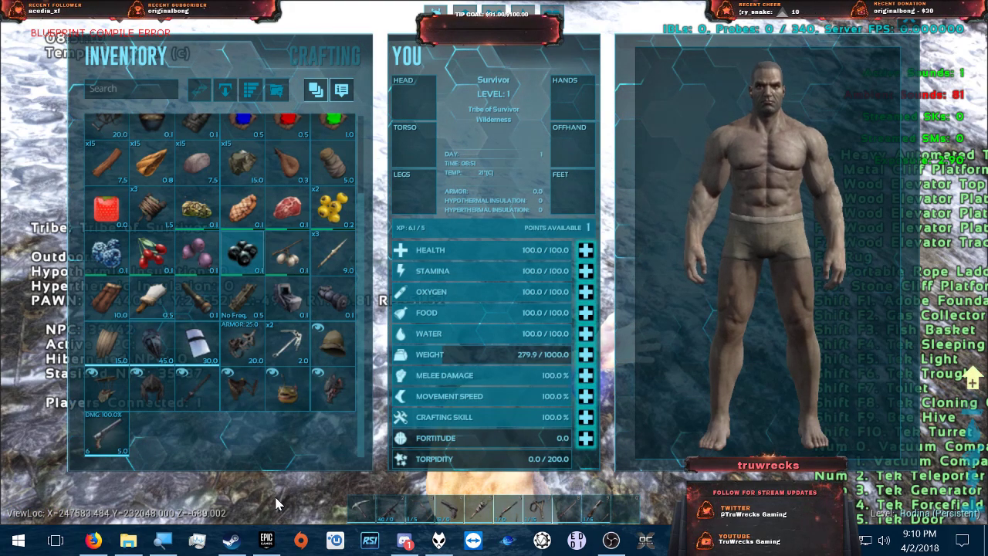
key(i)
- Run the character to the mossy rock cluster, equip the pick and strike the rock repeatedly to harvest it
key(w)
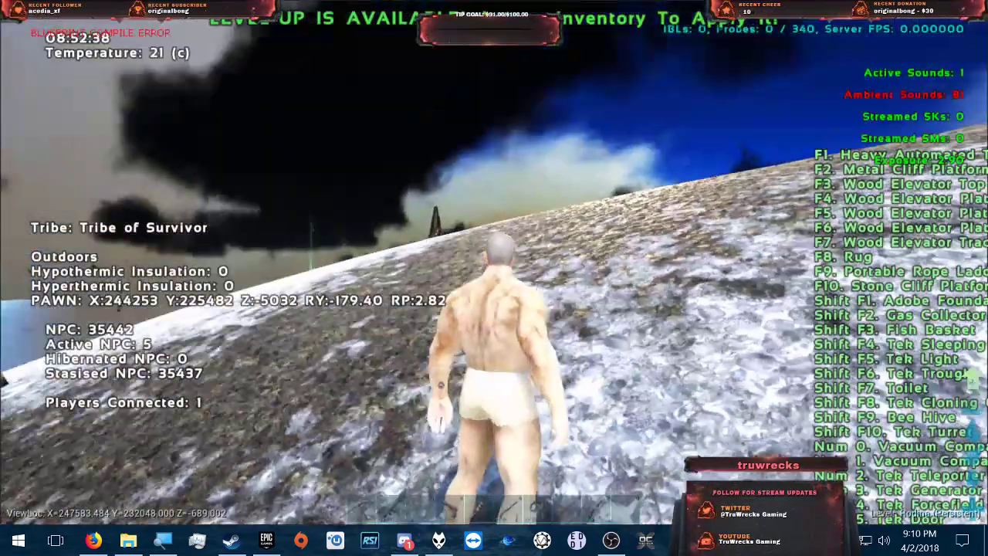
key(w)
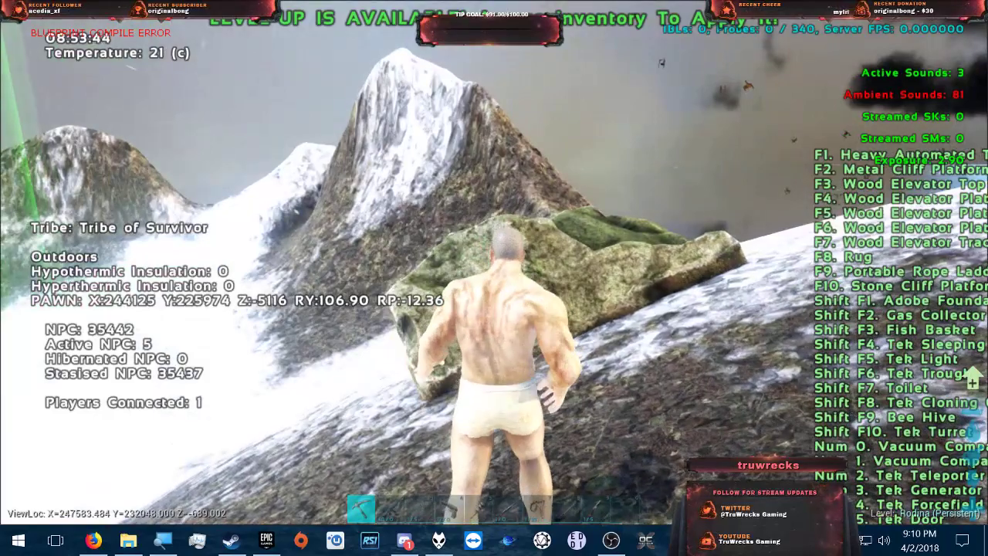
key(w)
key(1)
click(494, 278)
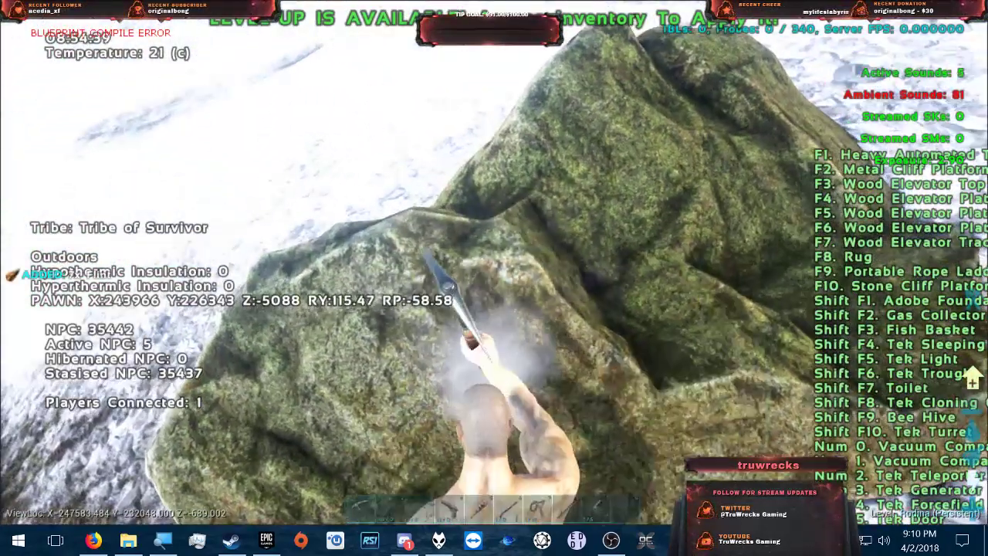
click(495, 278)
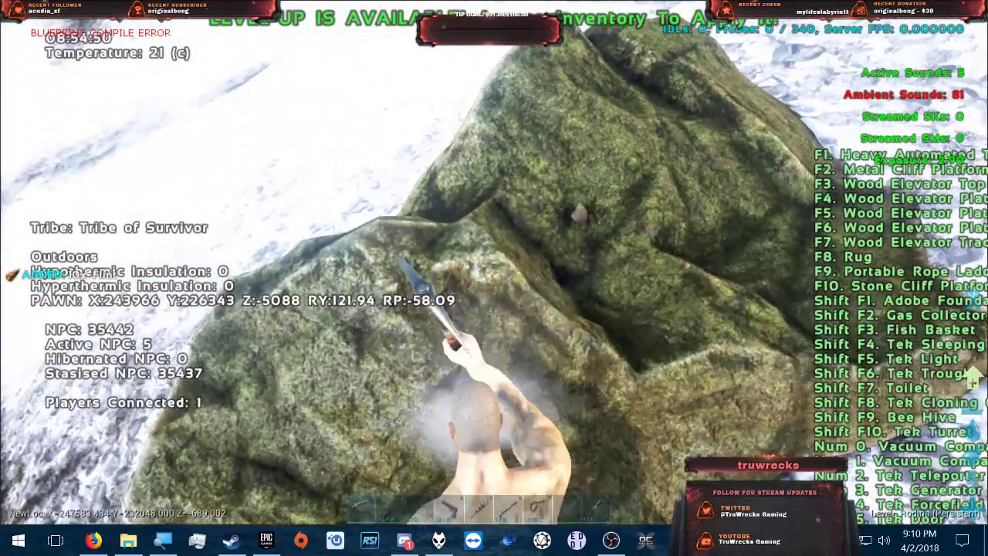
click(494, 278)
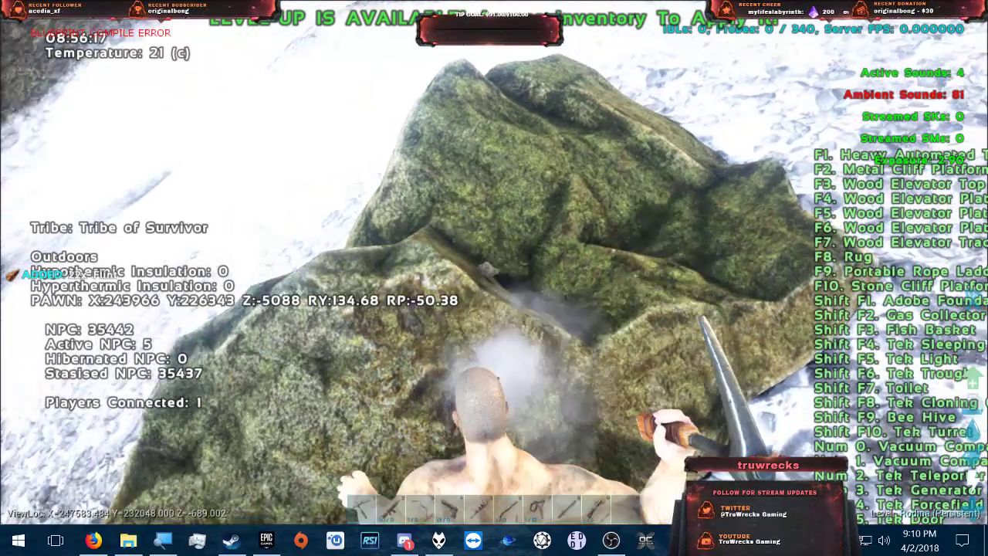
click(494, 278)
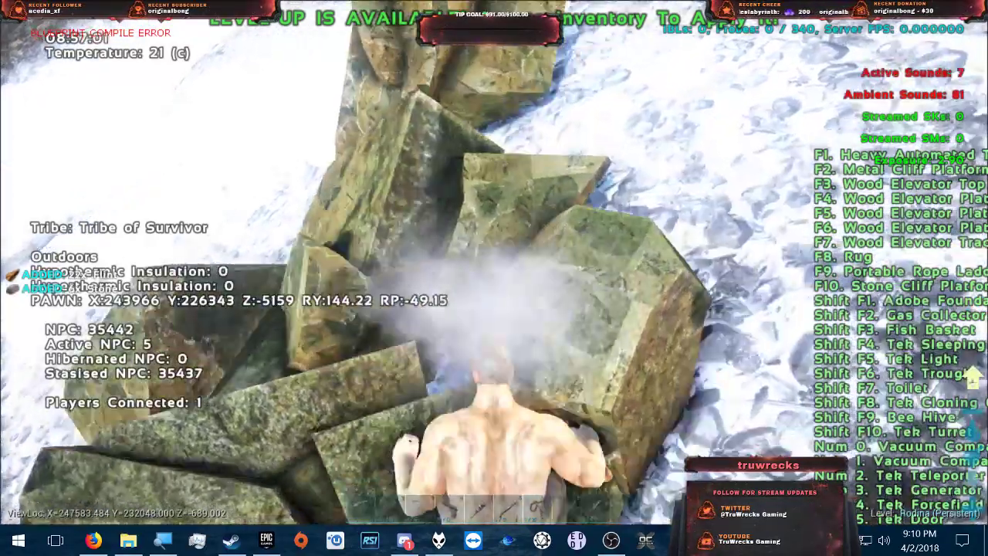
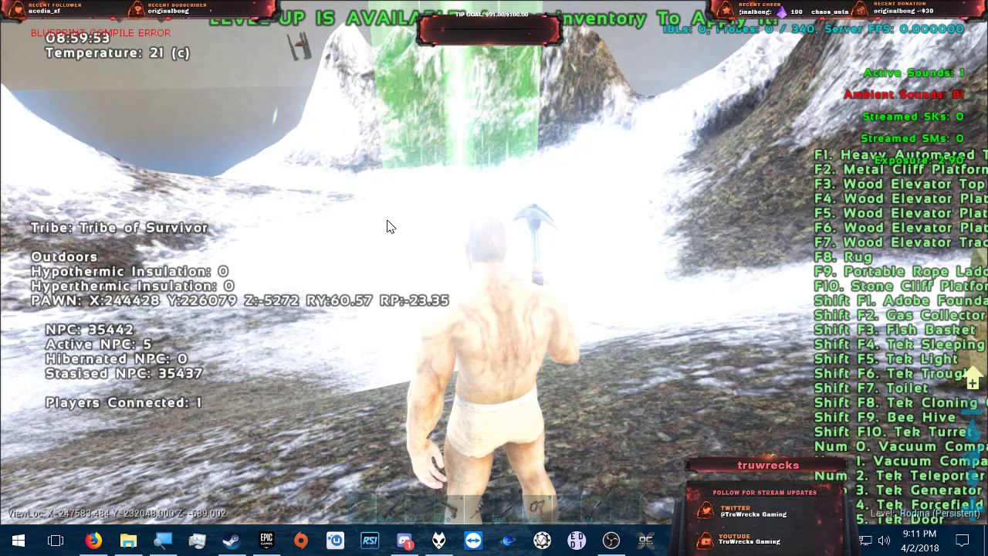
- End the play session and switch the editor to Foliage mode
key(Escape)
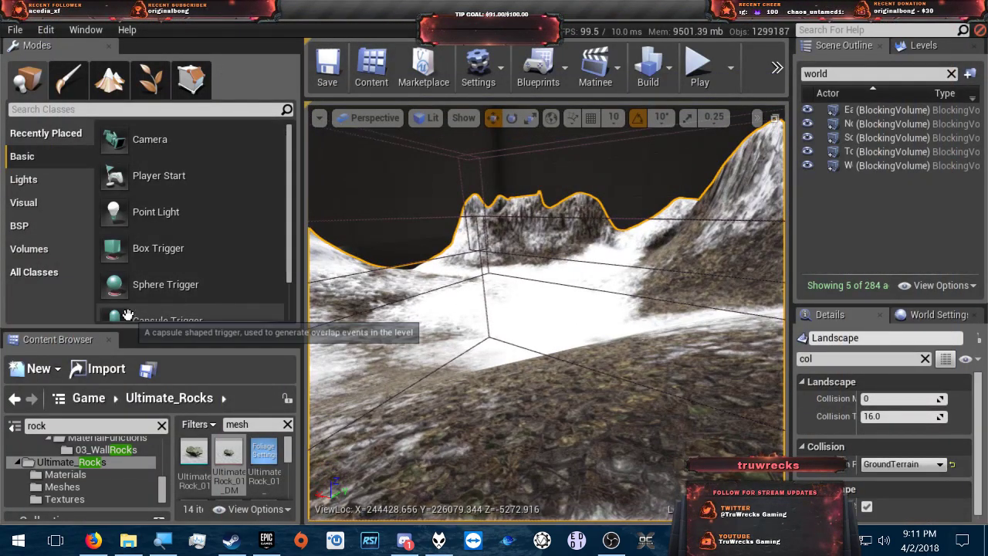
click(155, 83)
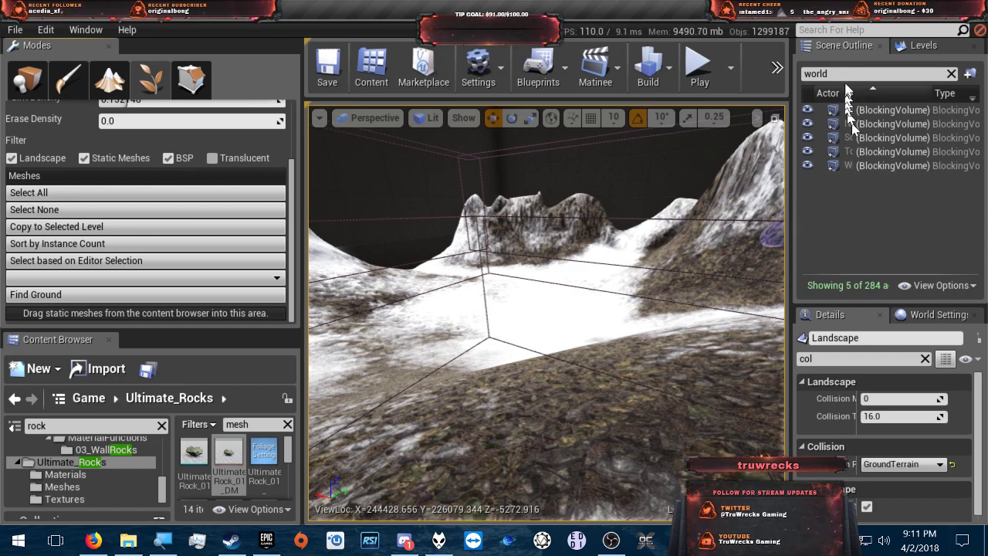
- Bring up the levels list and make E5_Near the current level
click(920, 45)
scroll(917, 222, down, 8)
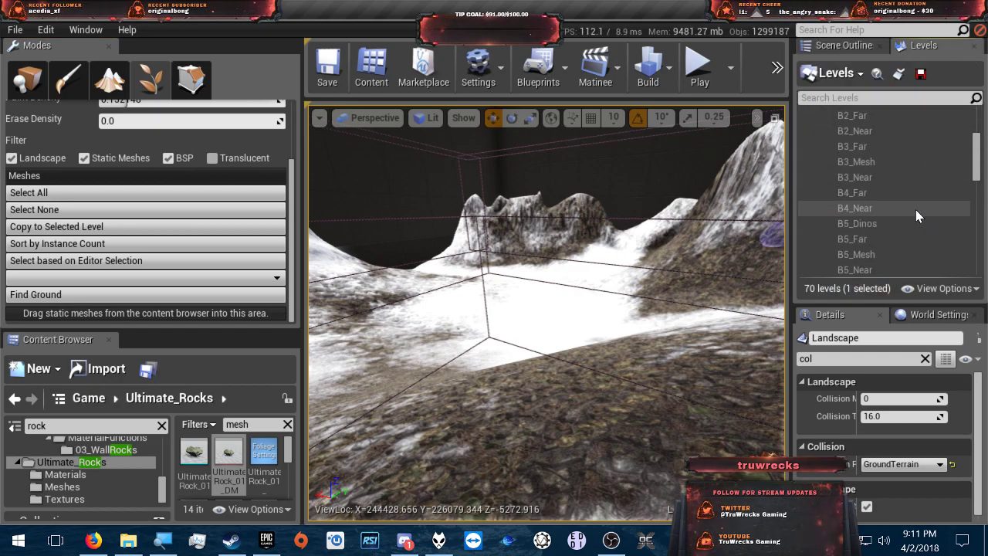
scroll(914, 206, down, 5)
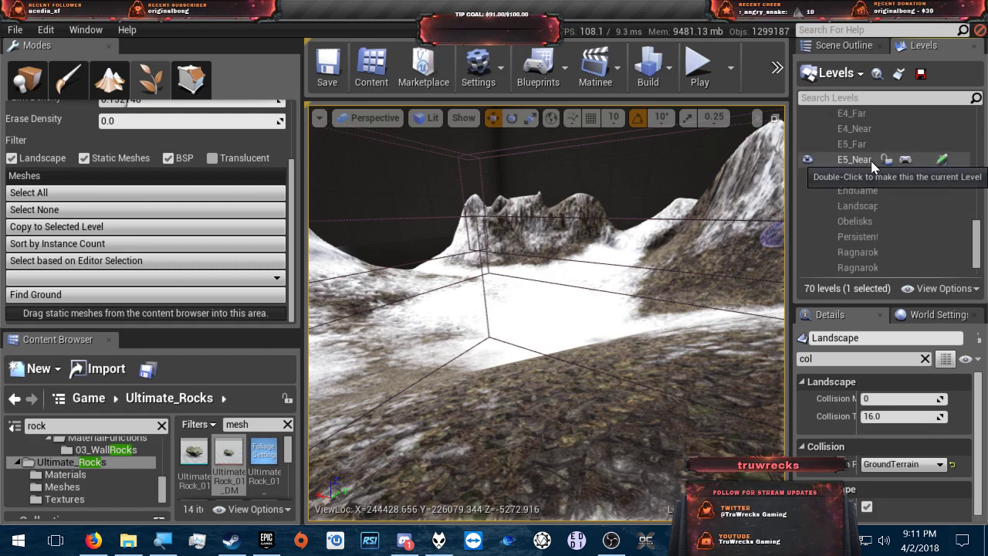
click(873, 162)
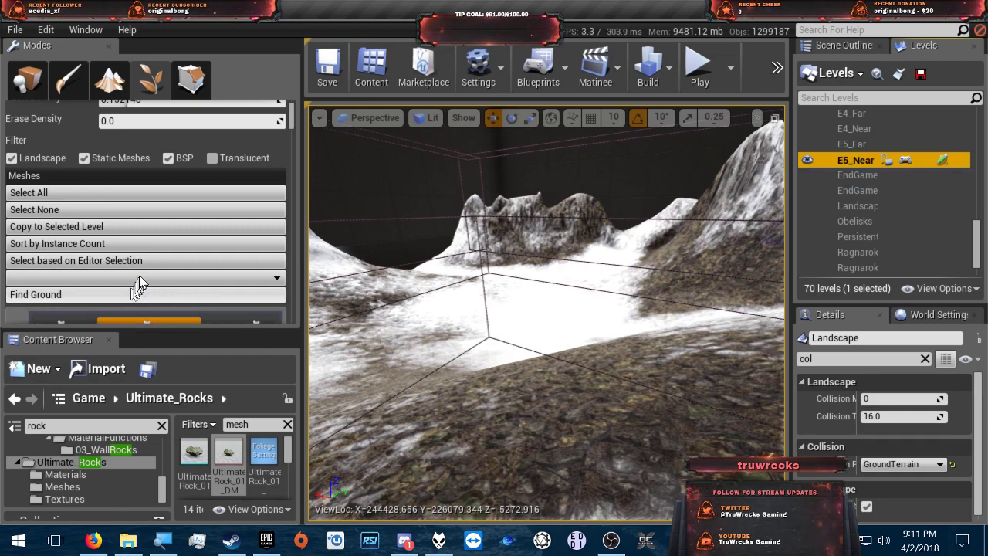
- Find the selected UltimateRock_01 entry at the end of the foliage mesh list and show its instance settings
scroll(139, 275, down, 5)
scroll(109, 282, down, 1)
scroll(104, 284, down, 8)
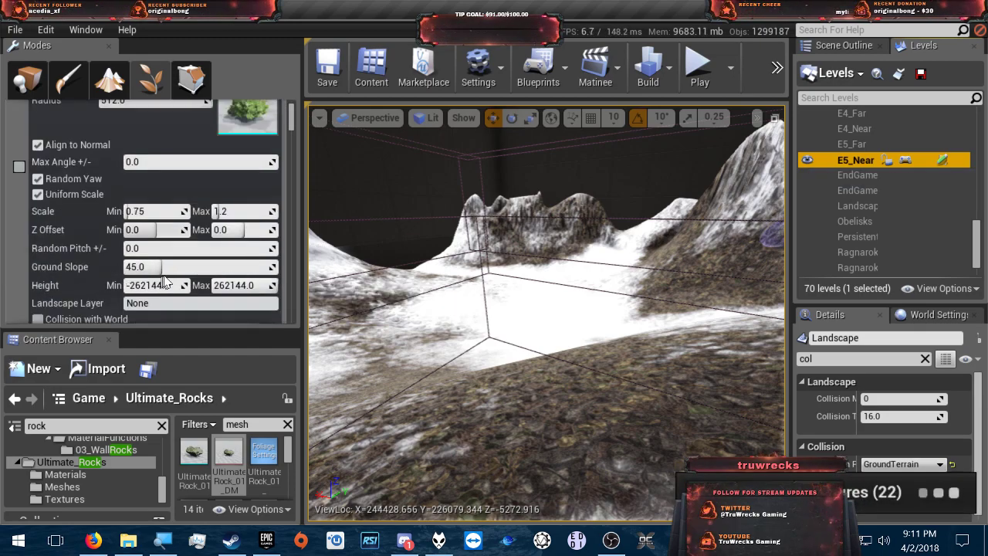
click(176, 219)
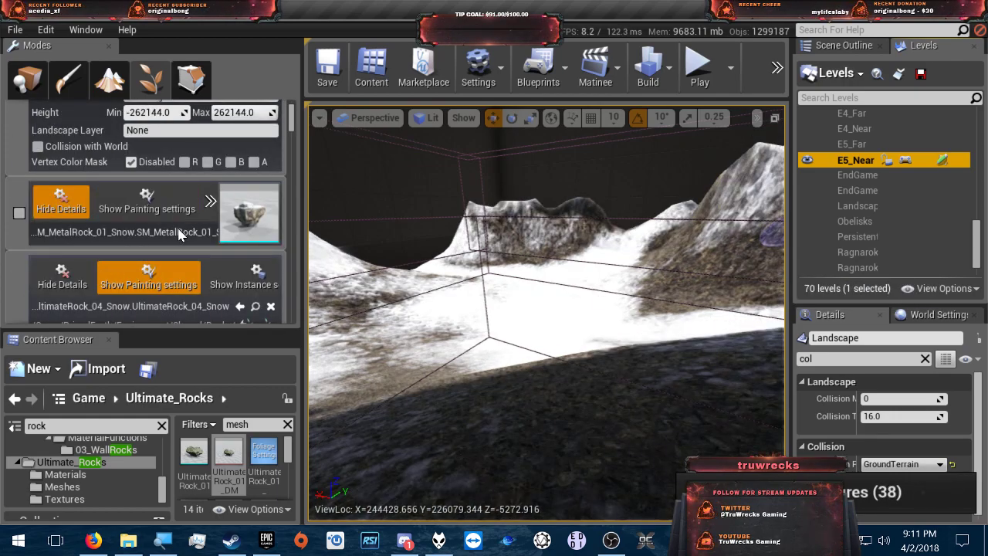
scroll(179, 232, up, 3)
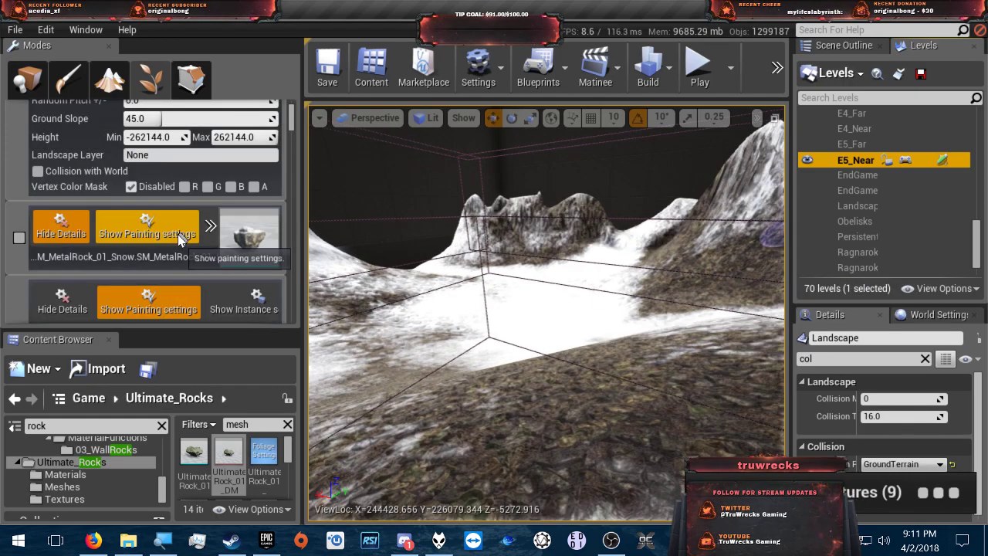
scroll(177, 223, down, 15)
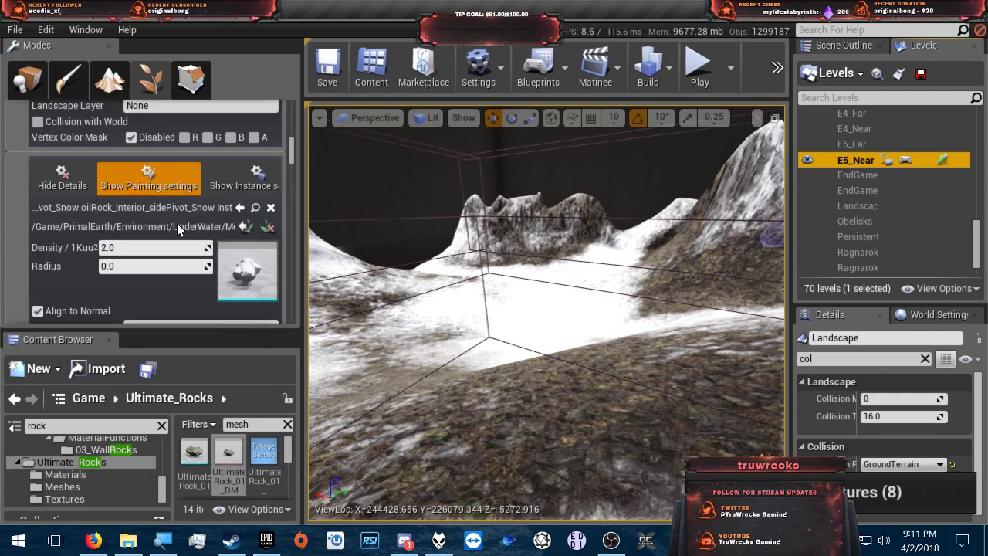
scroll(178, 223, up, 10)
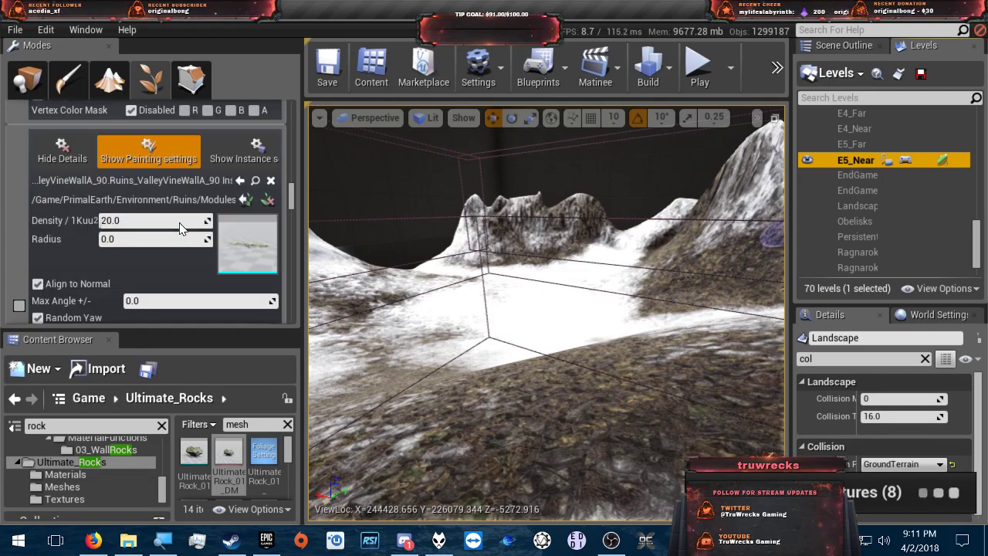
scroll(179, 228, down, 15)
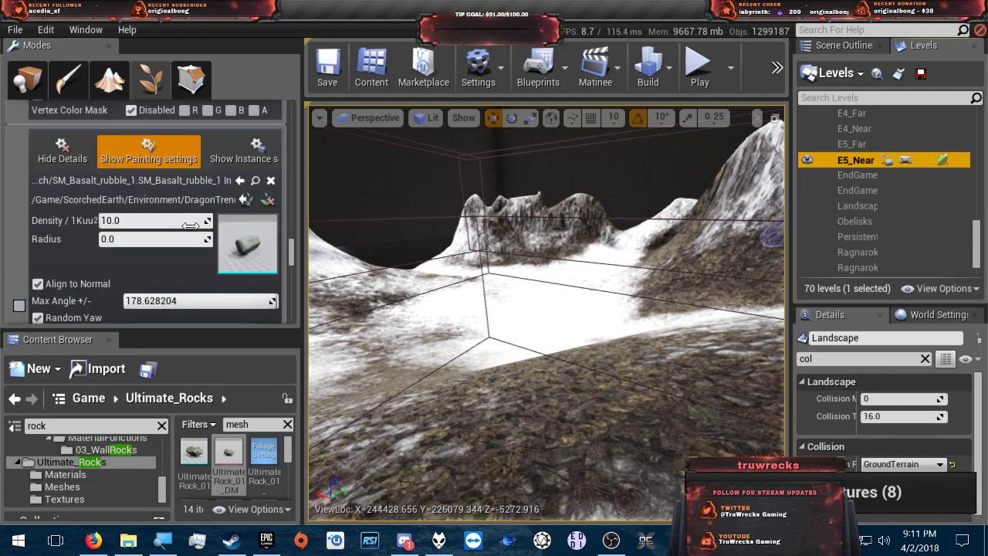
scroll(191, 226, down, 12)
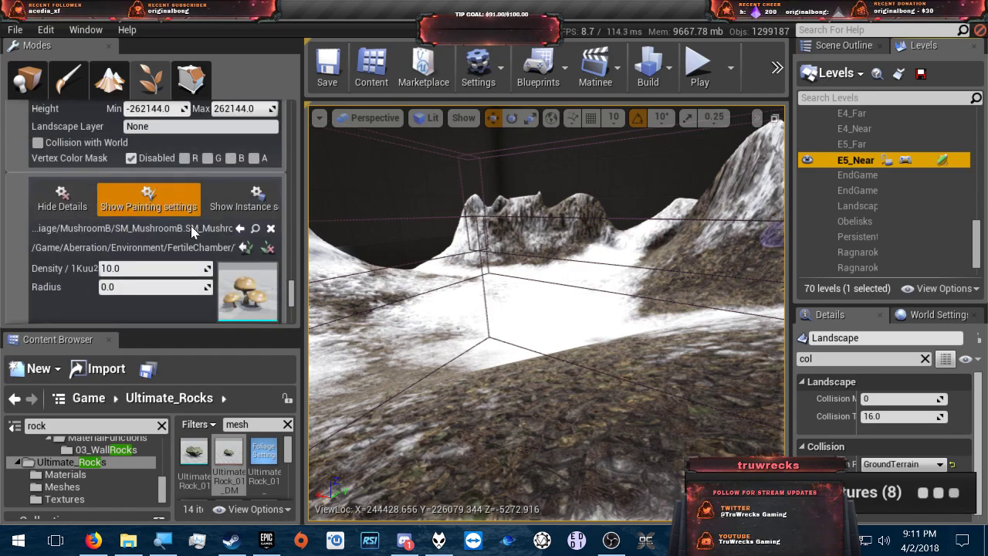
scroll(191, 231, down, 8)
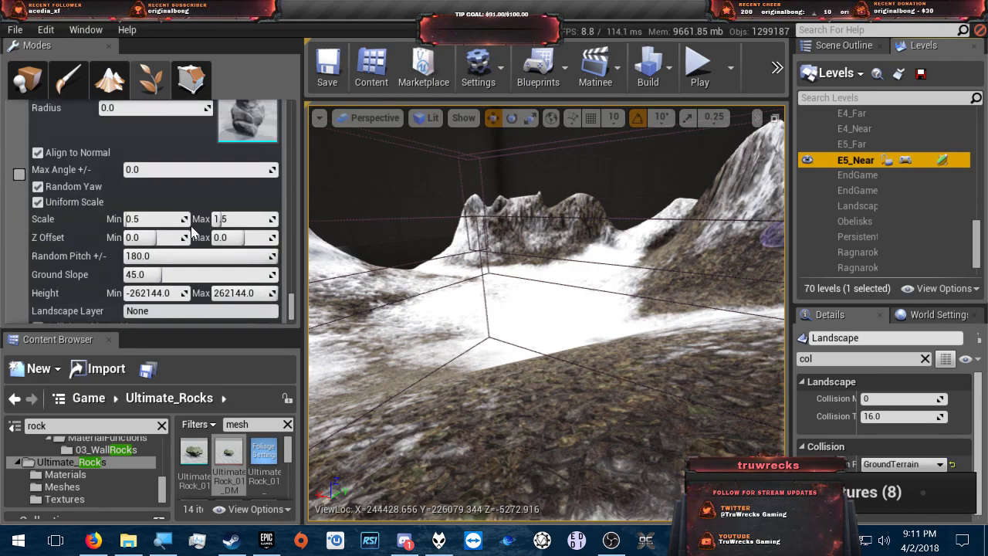
scroll(192, 229, down, 10)
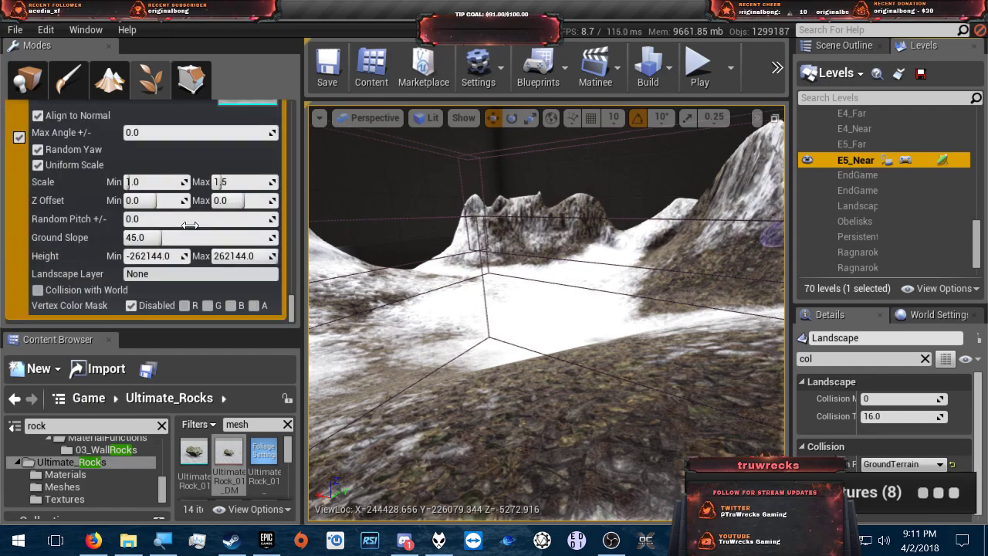
scroll(192, 225, up, 5)
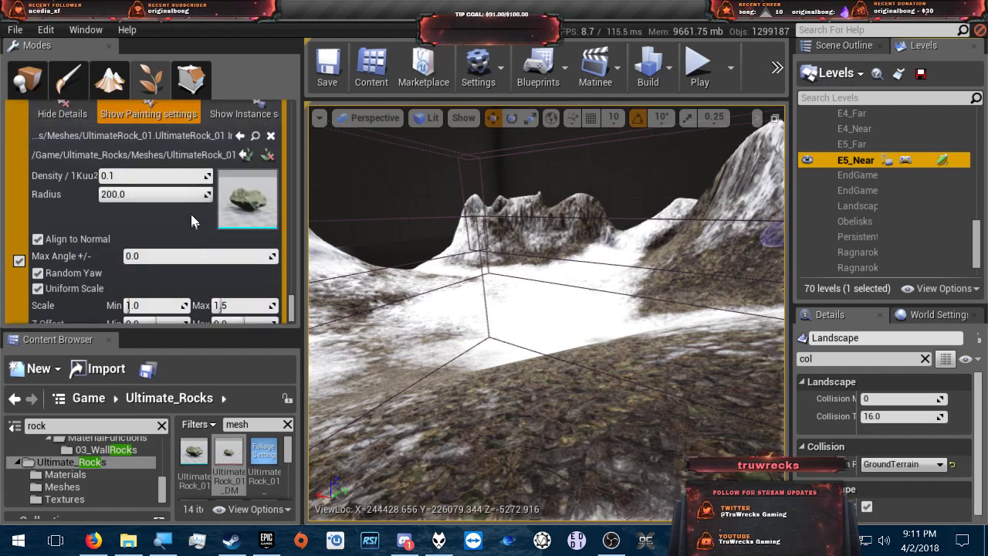
click(243, 114)
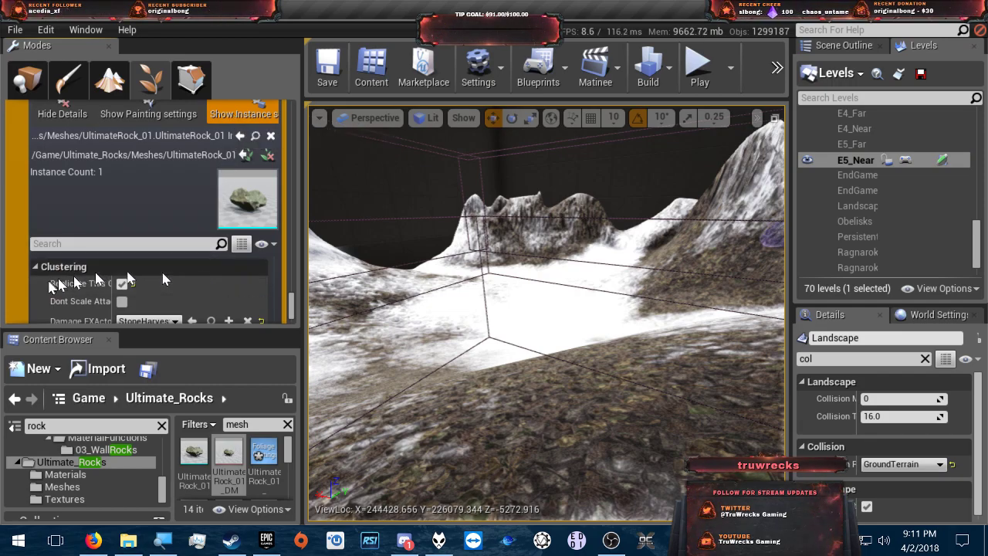
- Set the UltimateRock_01 foliage's collision preset to BlockAllExceptIK
scroll(12, 288, down, 5)
scroll(11, 289, down, 4)
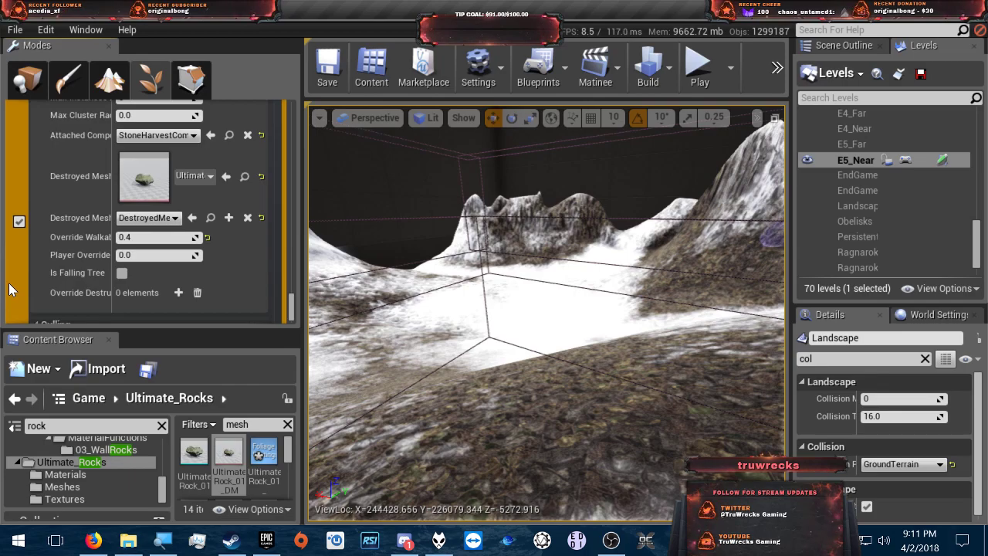
scroll(20, 291, down, 4)
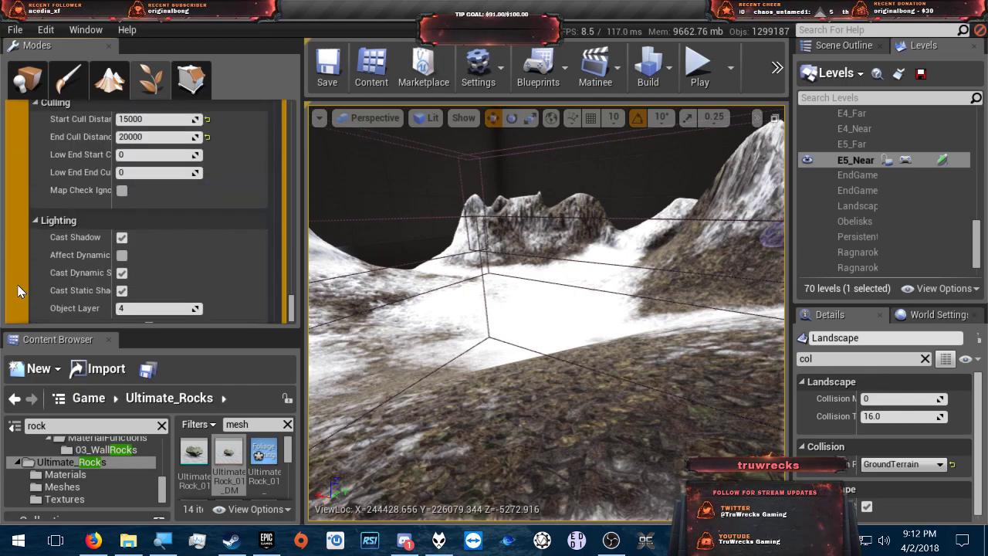
scroll(19, 292, down, 3)
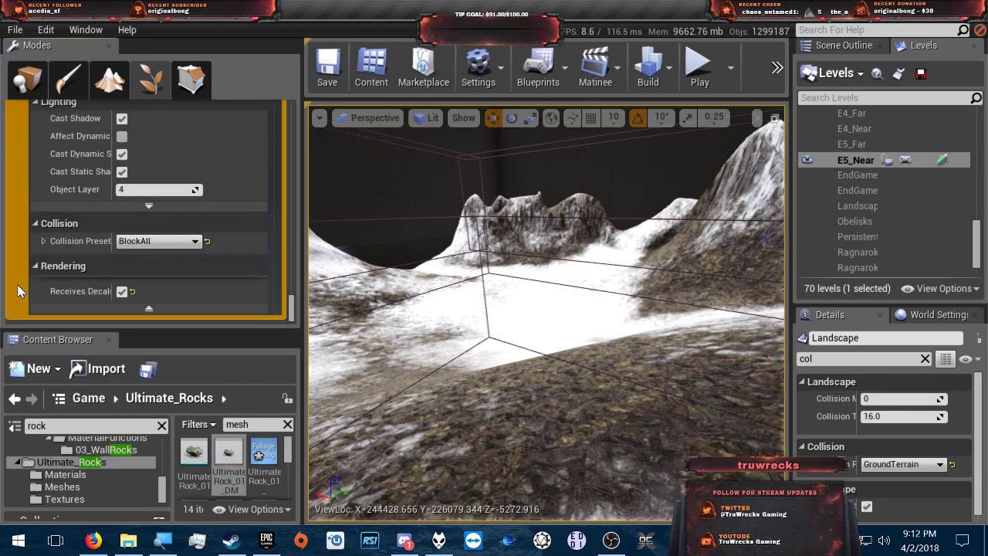
click(174, 243)
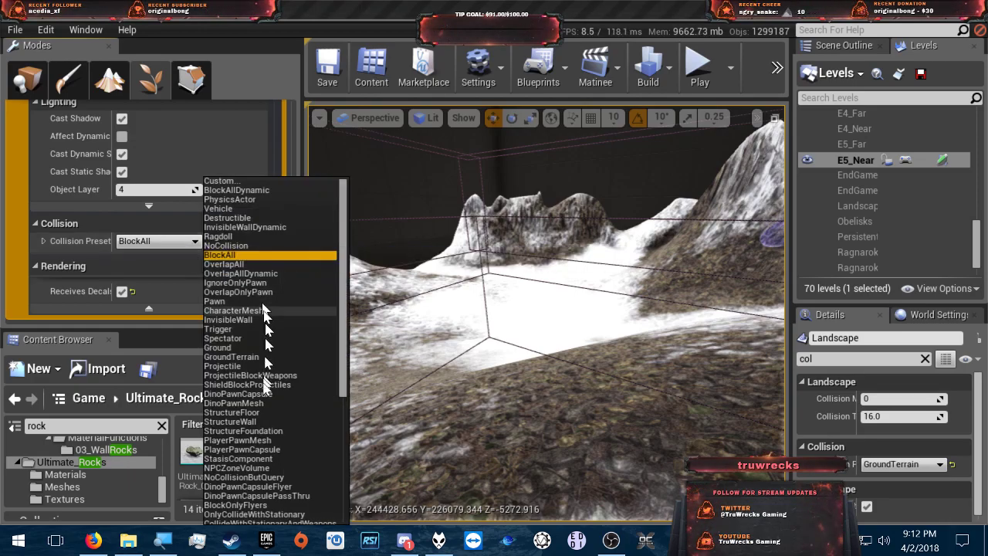
scroll(247, 411, down, 5)
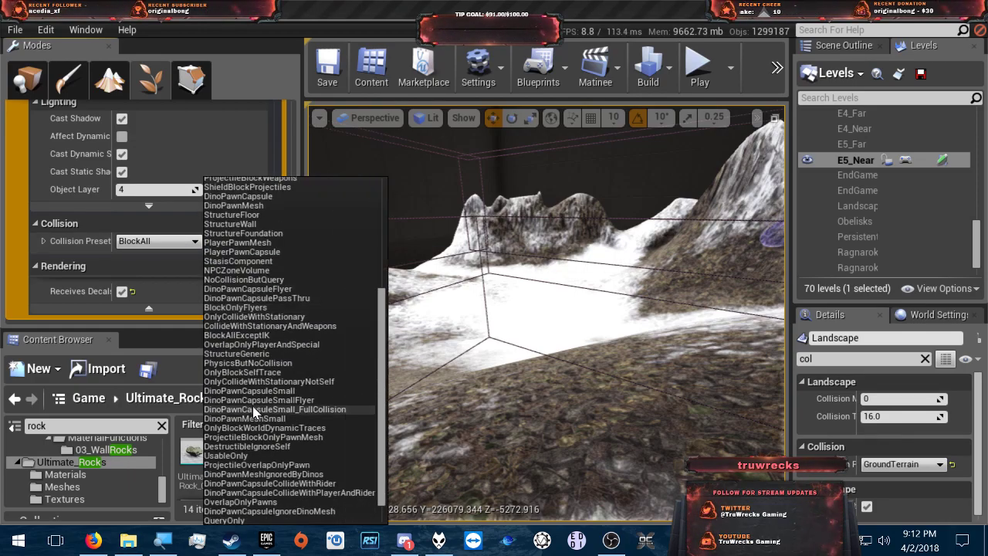
scroll(254, 413, down, 1)
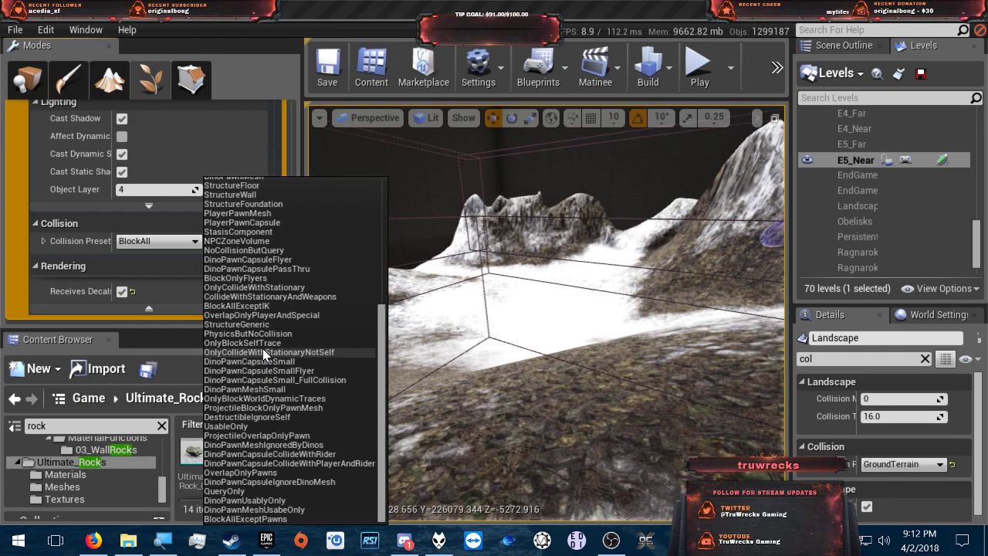
click(265, 308)
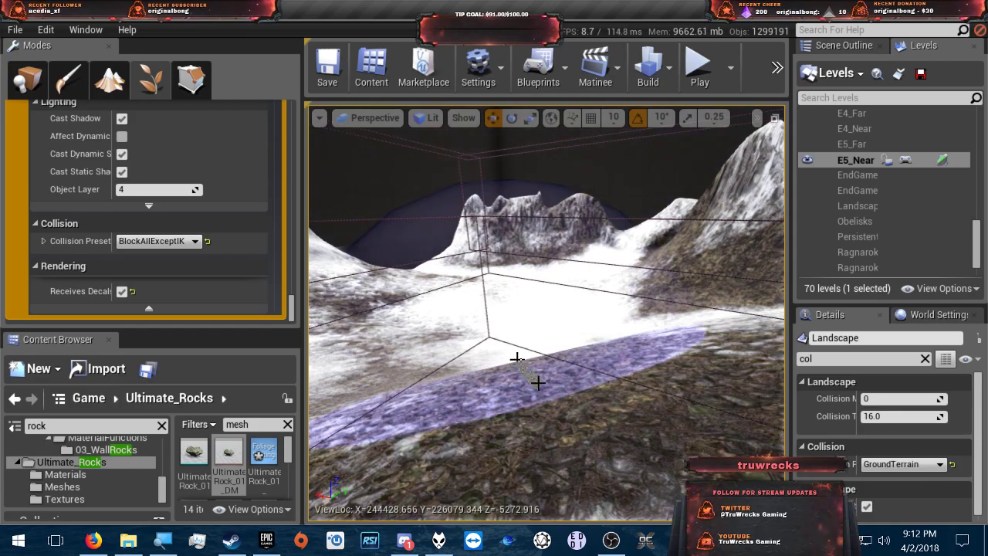
- Set the UltimateRock_01 collision preset back to BlockAll and paint one more rock on the brown ridge
key(s)
right_drag(573, 391, 598, 396)
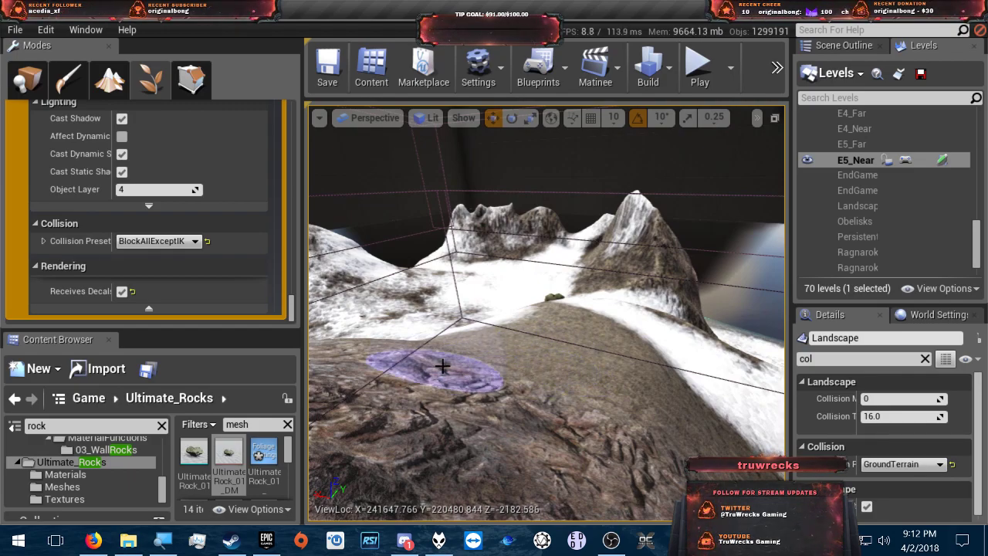
click(191, 243)
scroll(271, 258, up, 5)
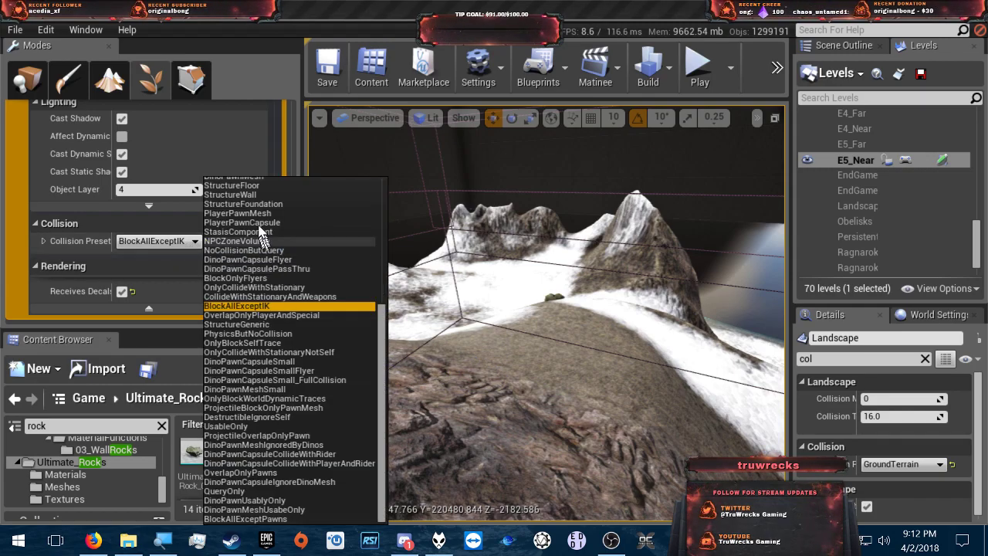
scroll(271, 255, up, 1)
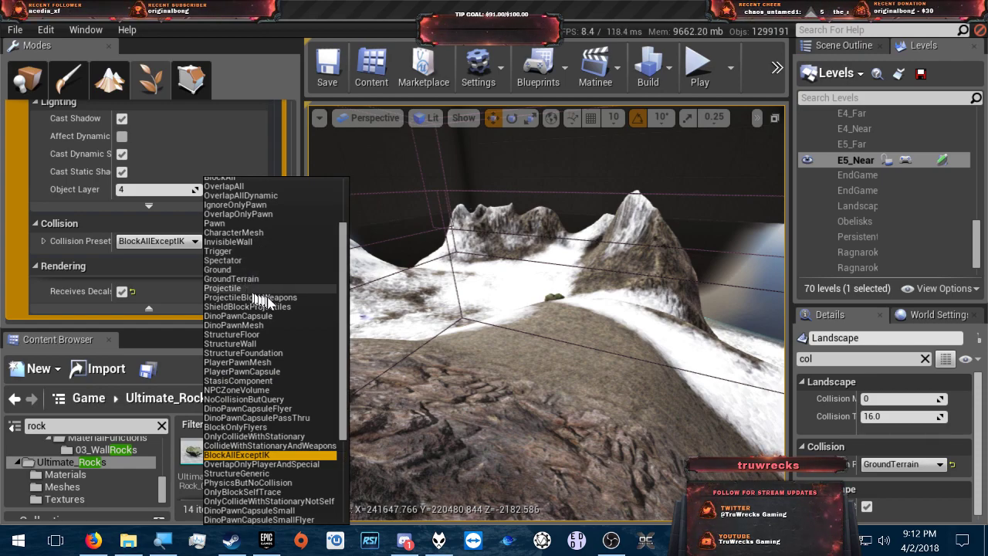
scroll(269, 287, up, 3)
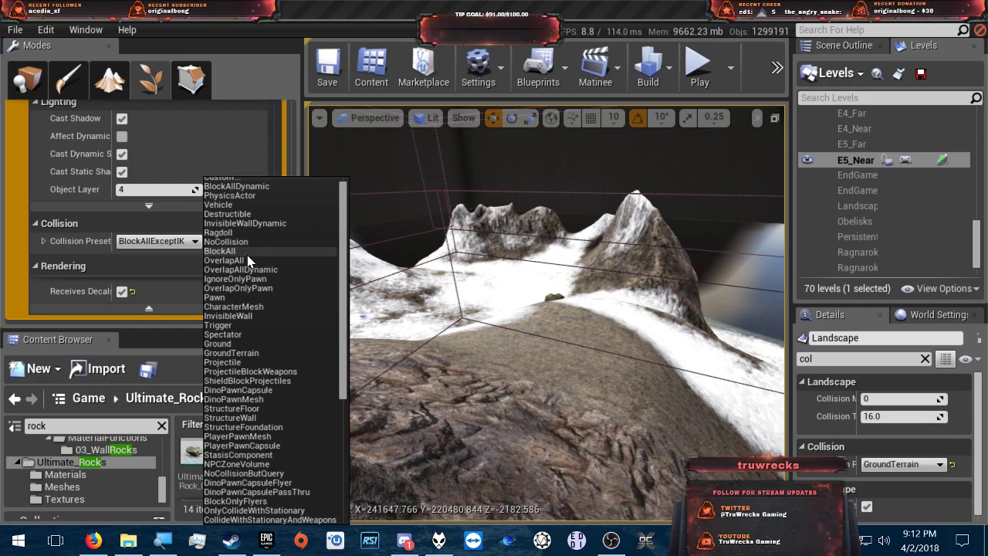
click(247, 252)
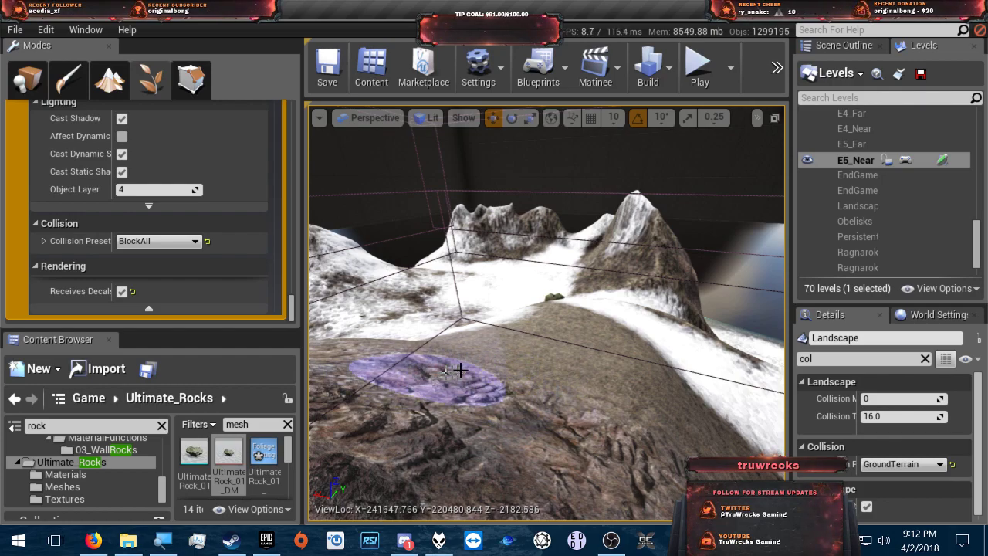
click(546, 328)
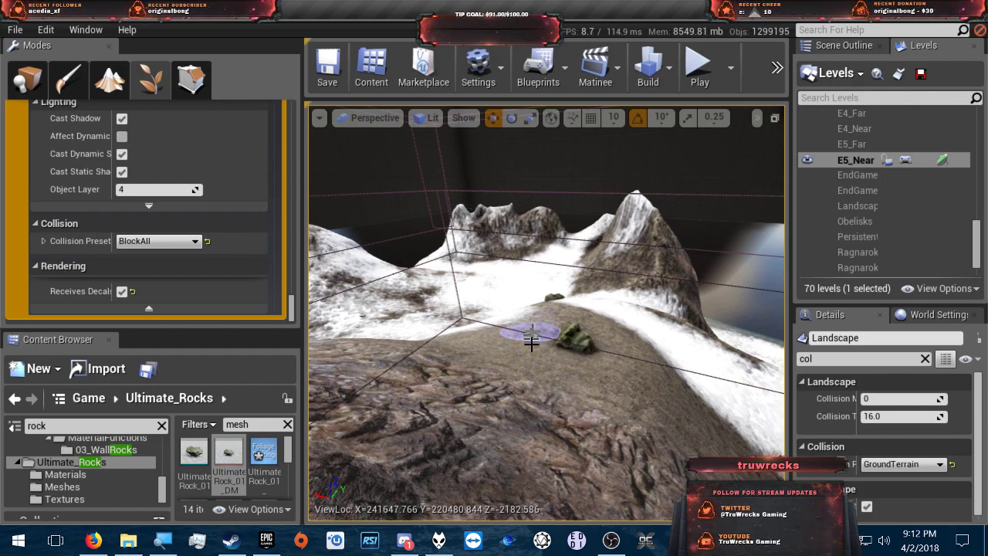
right_click(530, 355)
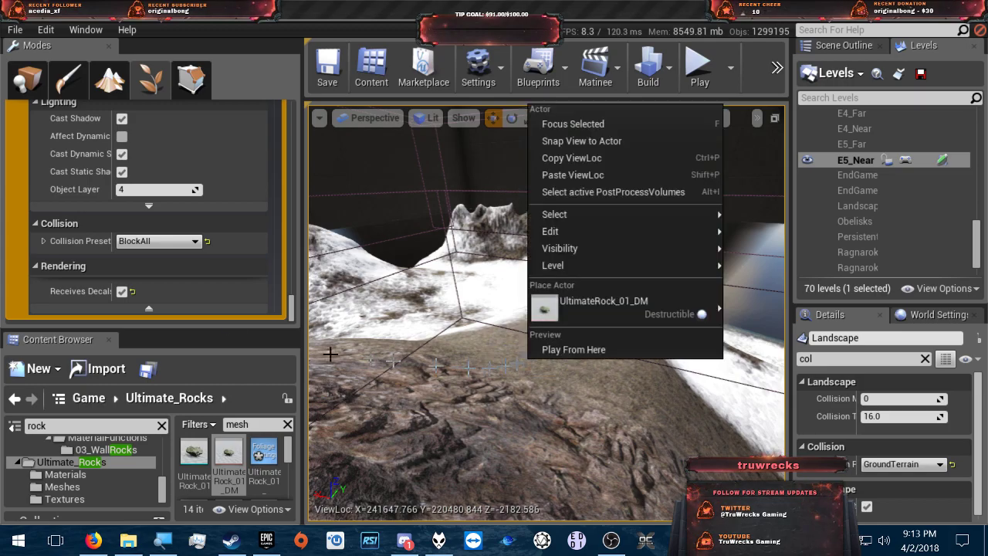
- Change the UltimateRock_01 collision preset from BlockAll to BlockAllExceptIK for the painted rocks
click(196, 244)
click(196, 245)
click(186, 247)
click(186, 247)
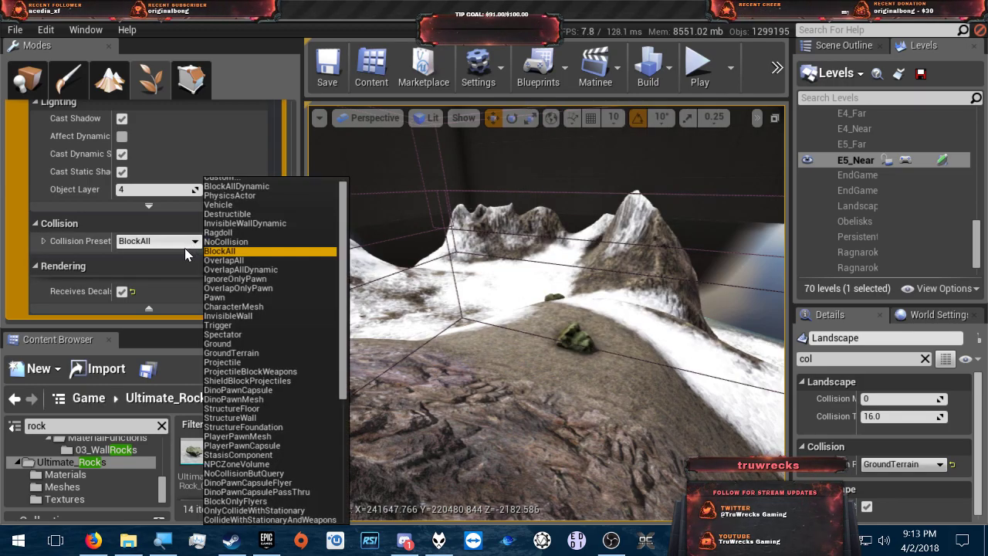
scroll(254, 352, down, 3)
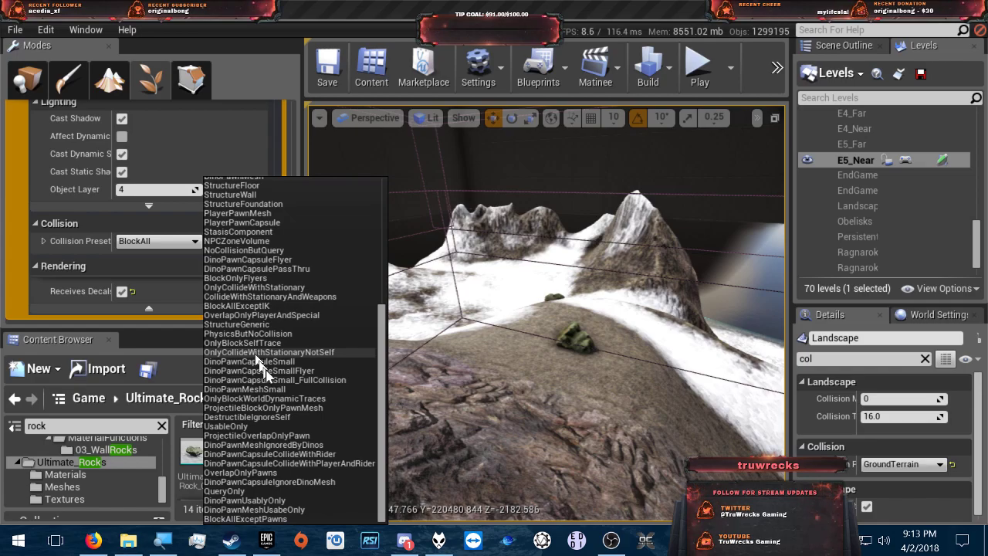
click(254, 306)
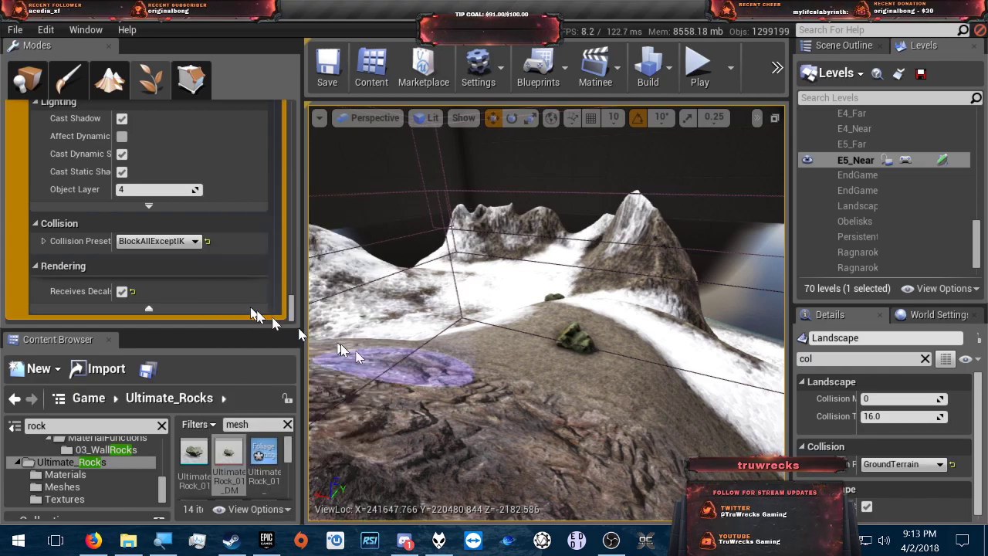
key(w)
mouse_move(494, 380)
right_down()
mouse_move(464, 378)
mouse_move(502, 390)
mouse_move(488, 383)
right_up()
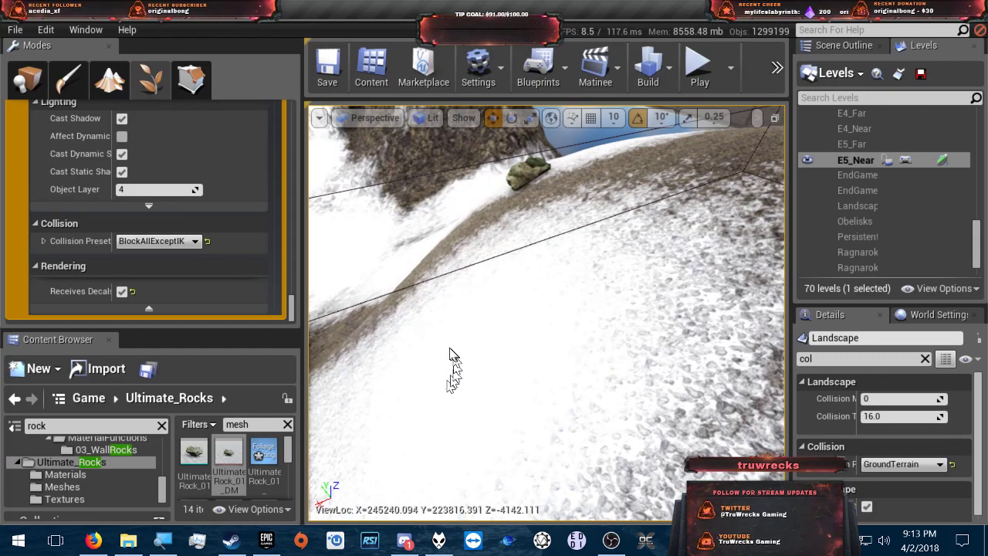
right_drag(435, 376, 516, 331)
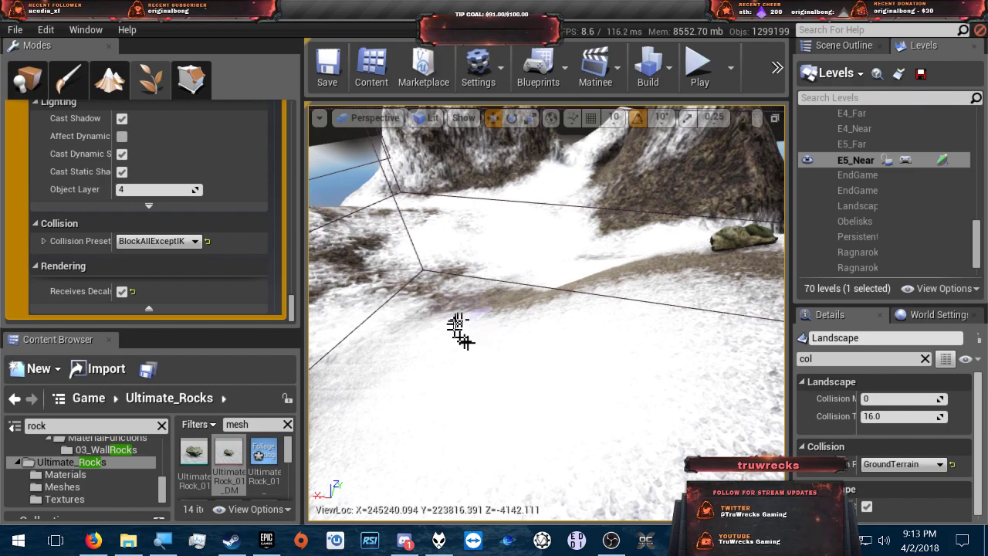
mouse_move(529, 380)
right_down()
mouse_move(551, 391)
mouse_move(530, 392)
right_up()
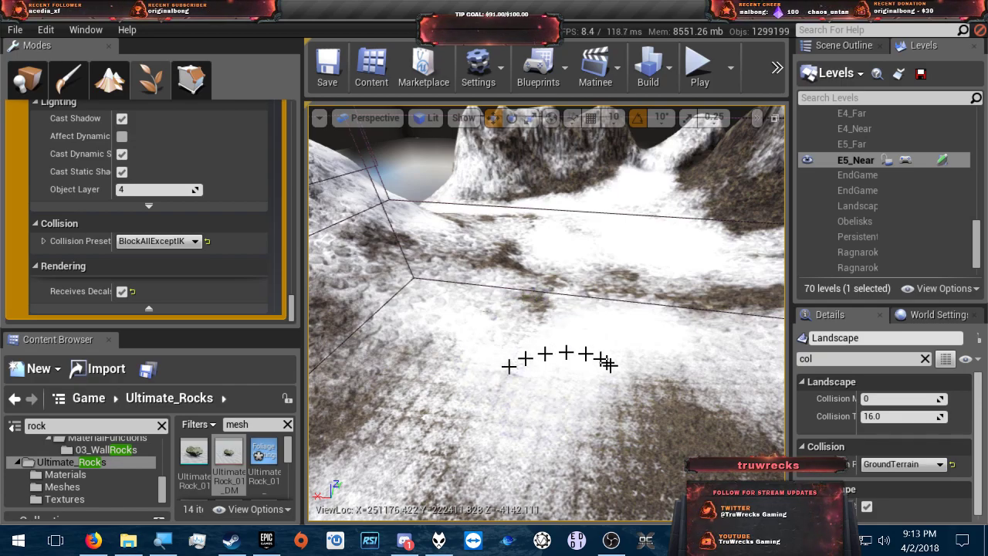
right_drag(546, 312, 583, 377)
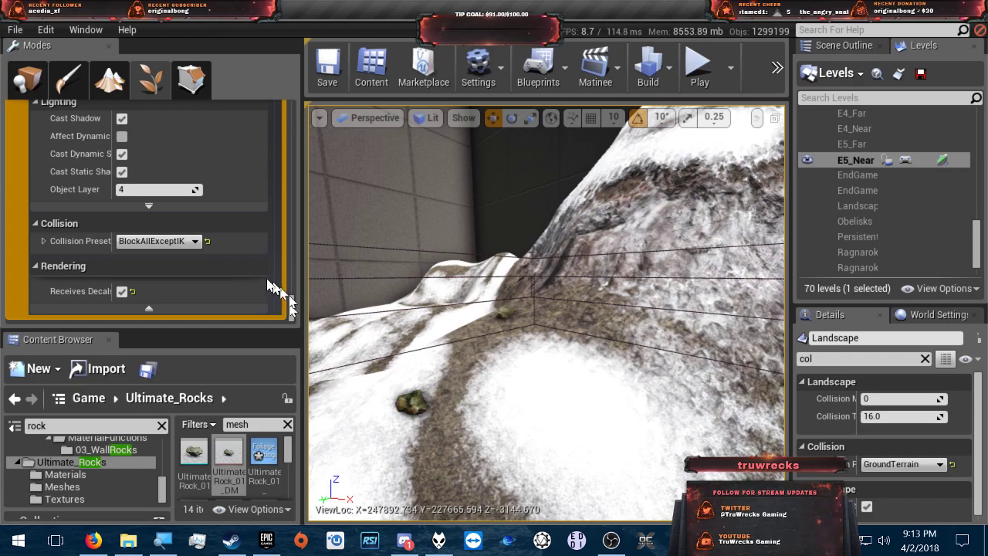
- Set the UltimateRock_01 foliage's collision preset back to BlockAll
click(189, 241)
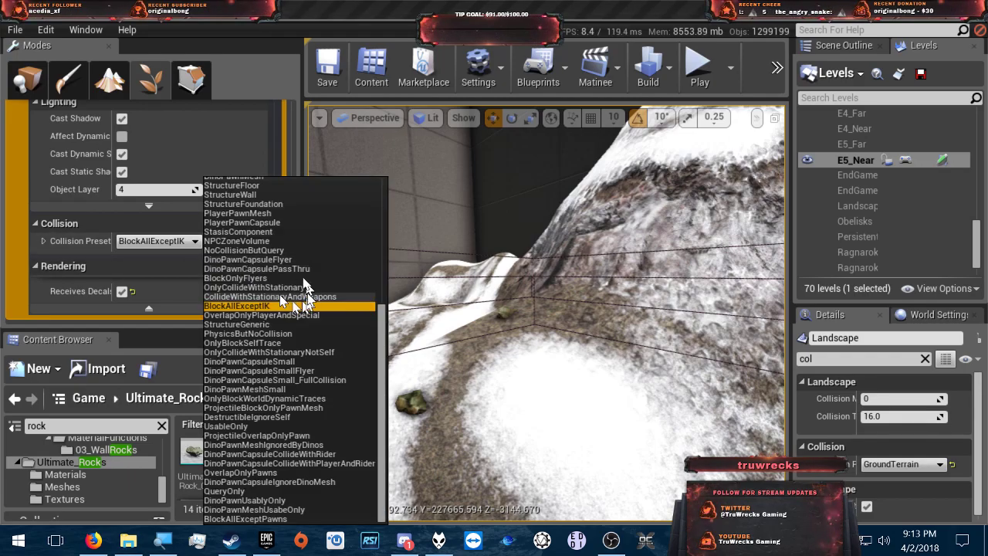
scroll(297, 246, up, 8)
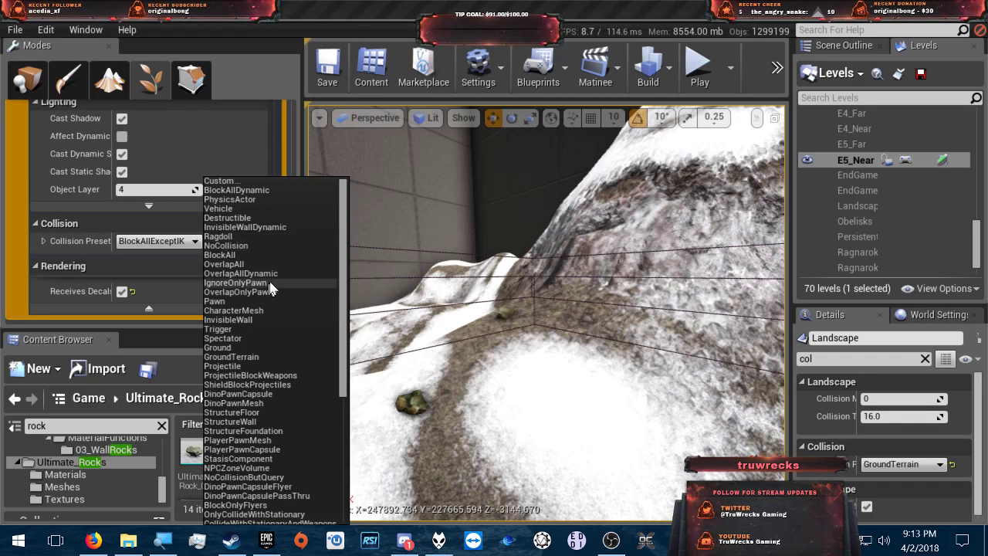
click(239, 254)
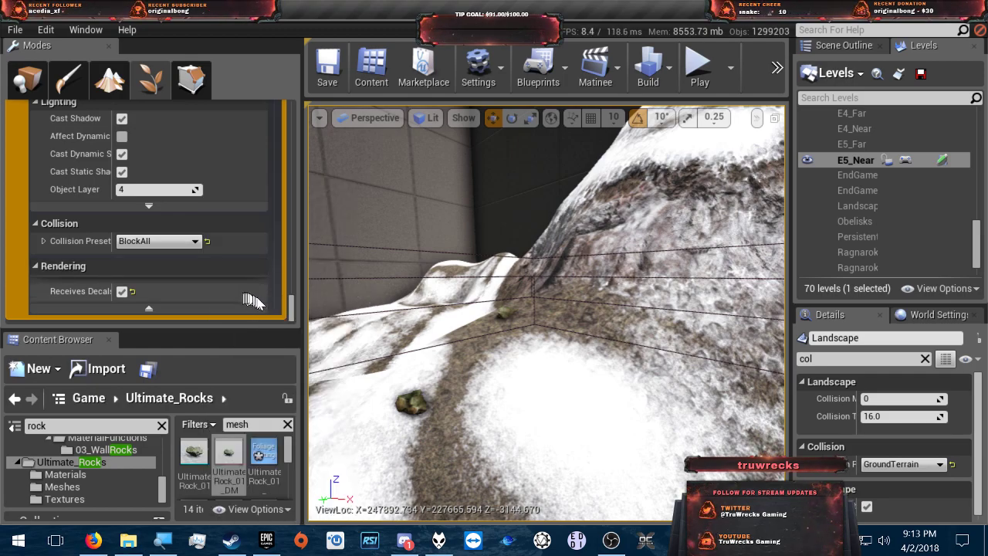
right_drag(315, 321, 349, 339)
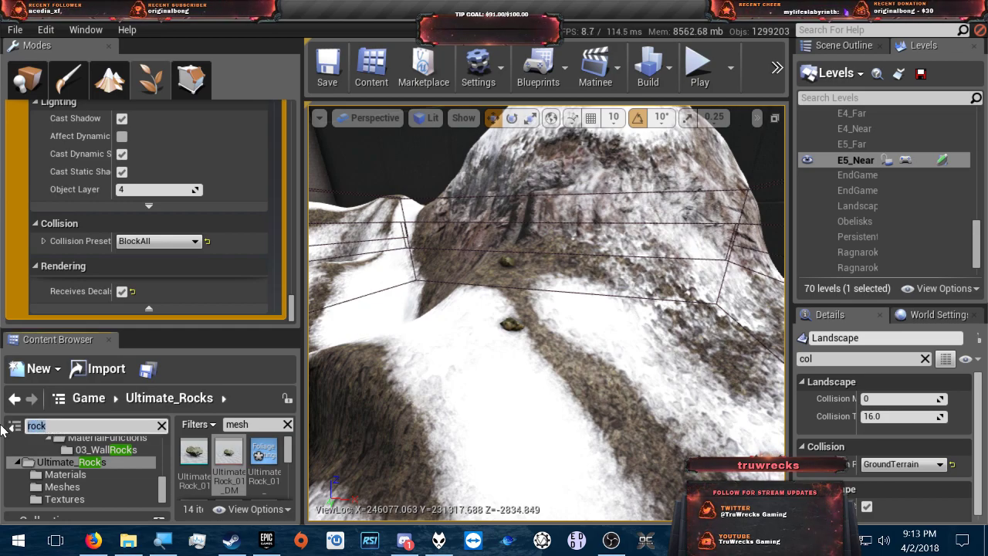
- Search the content folders for "metal", magnify the screen to 200%, and open the MetalRocks folder under Rocks
text(metal)
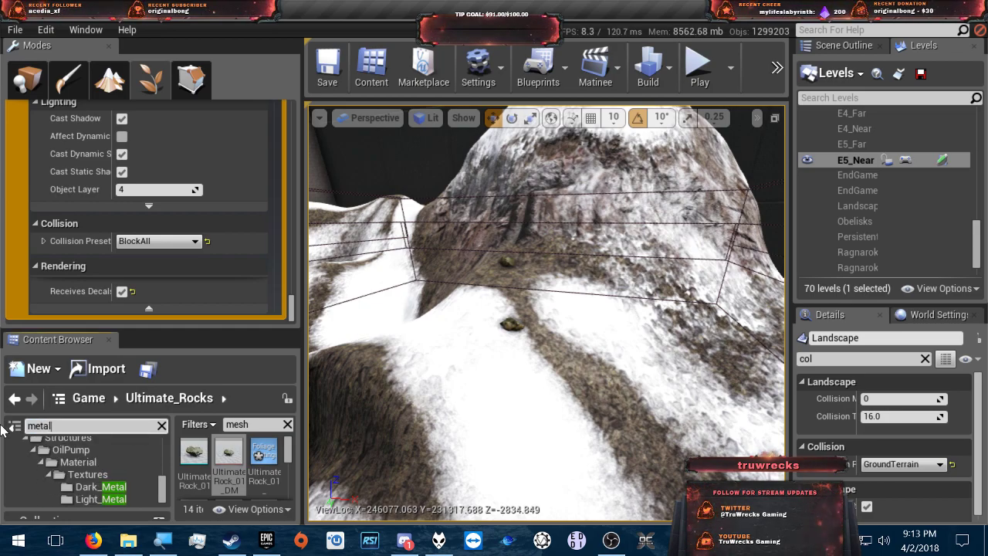
click(162, 541)
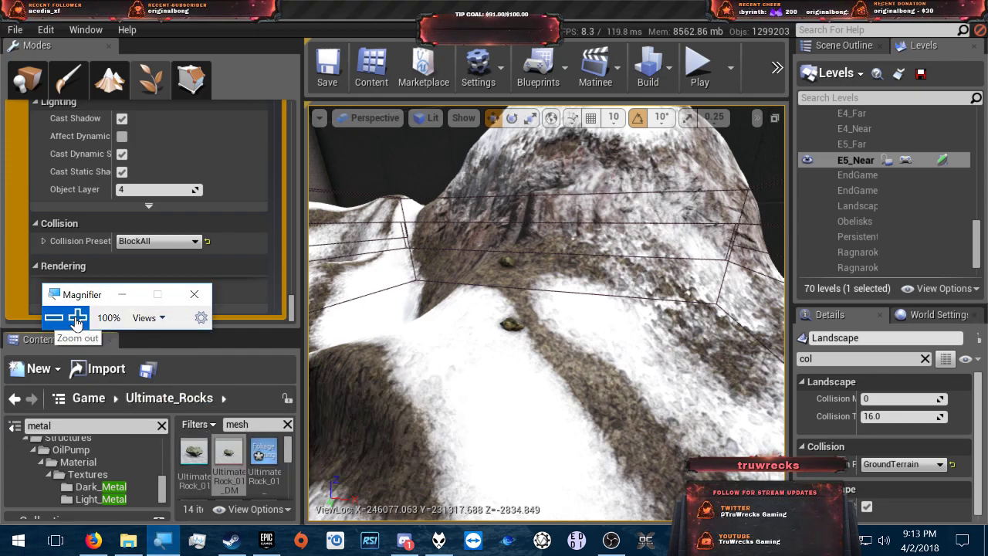
click(77, 323)
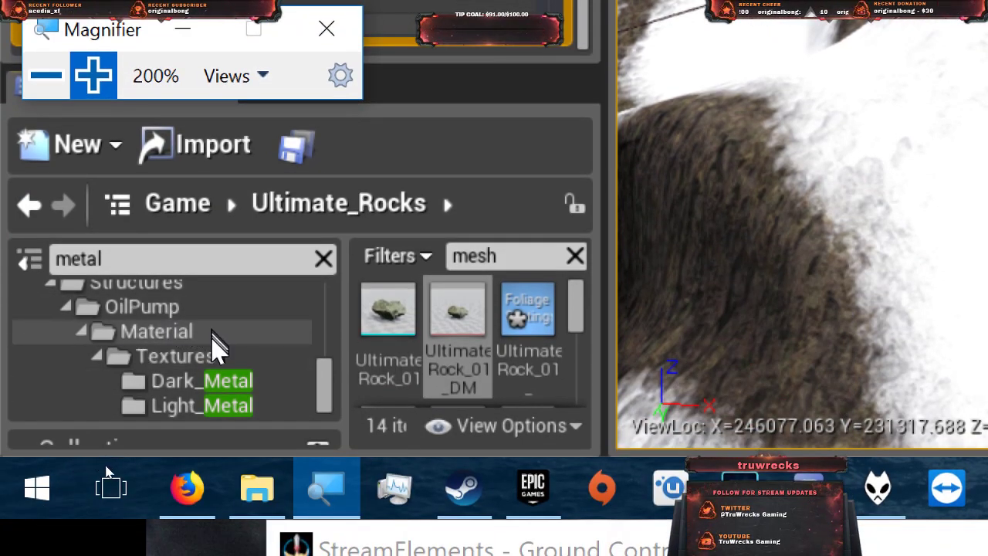
scroll(218, 347, up, 6)
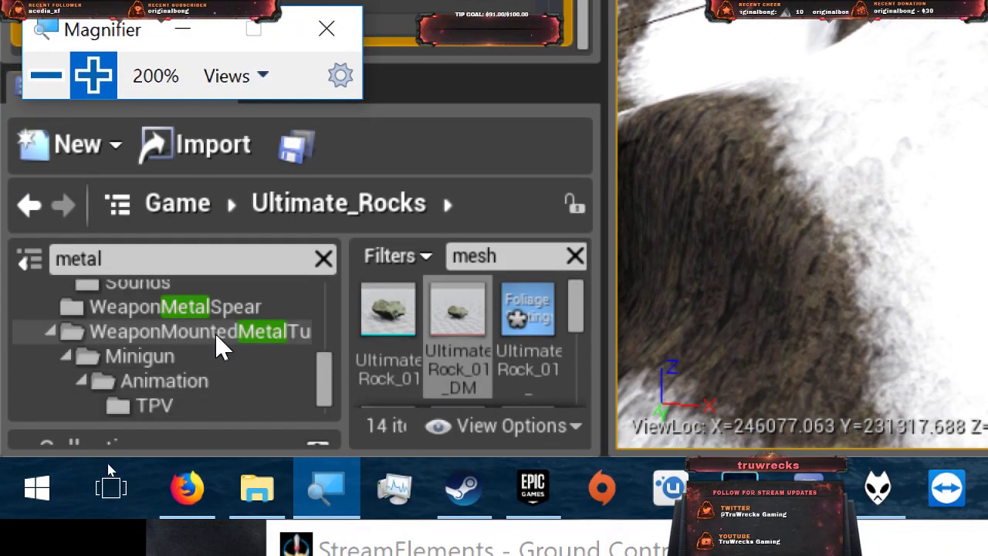
scroll(218, 348, up, 9)
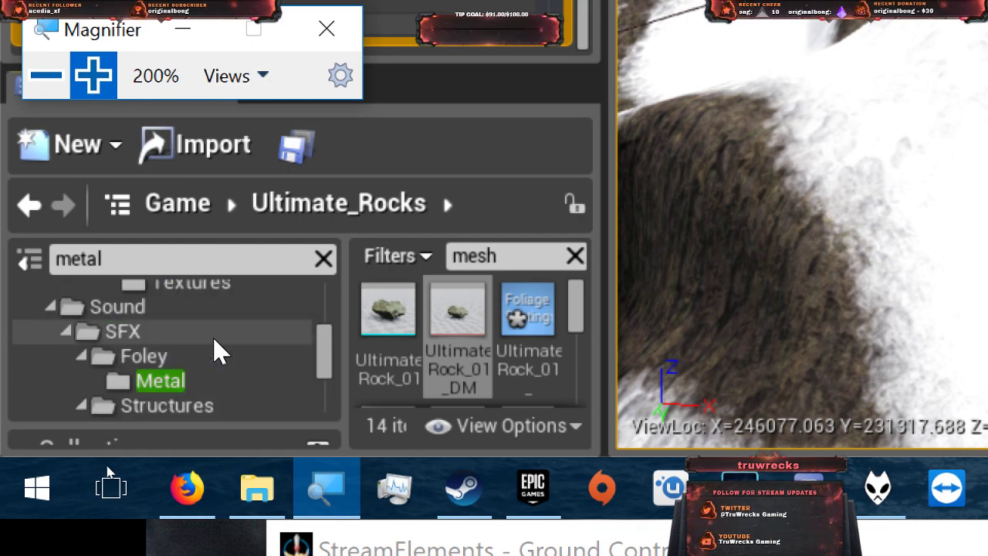
scroll(218, 348, up, 3)
scroll(218, 348, up, 5)
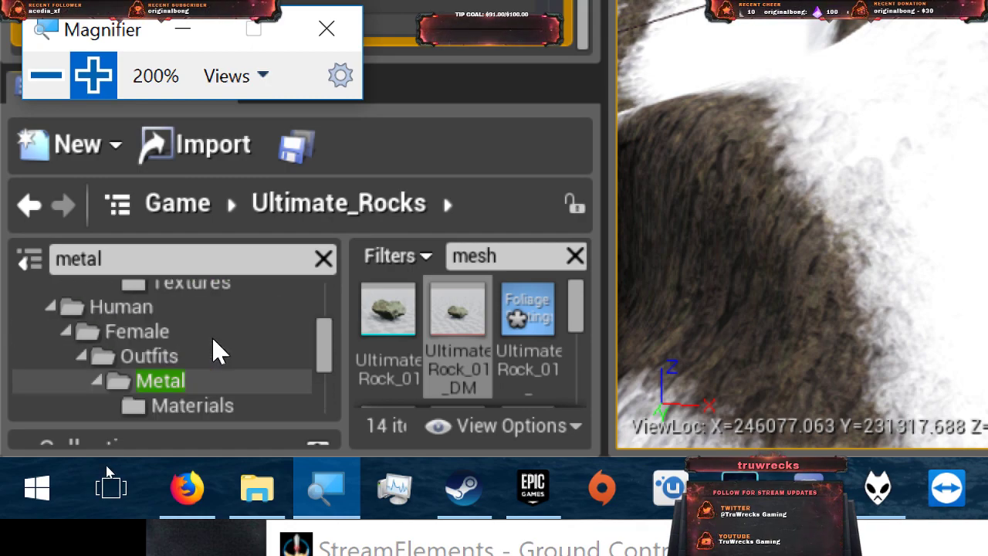
scroll(217, 352, down, 2)
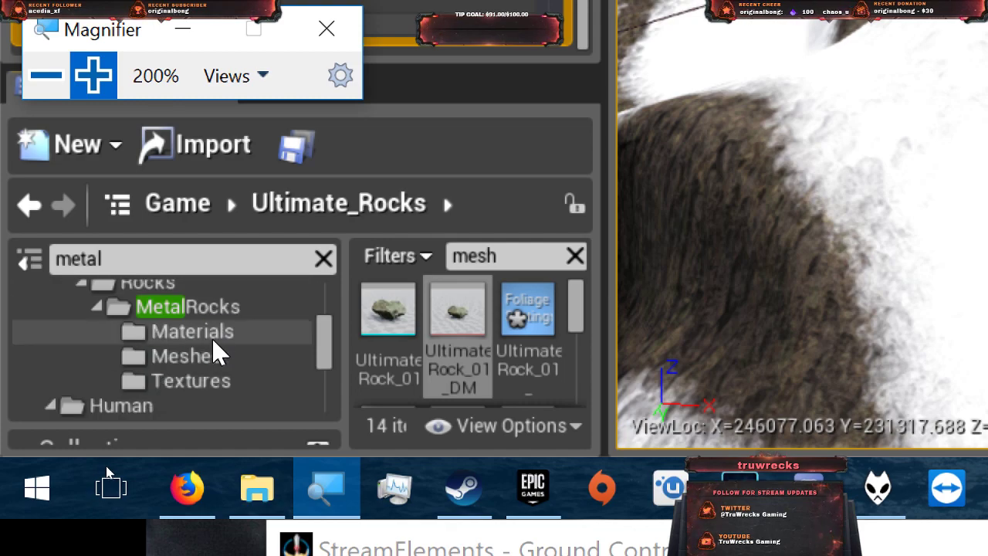
click(188, 309)
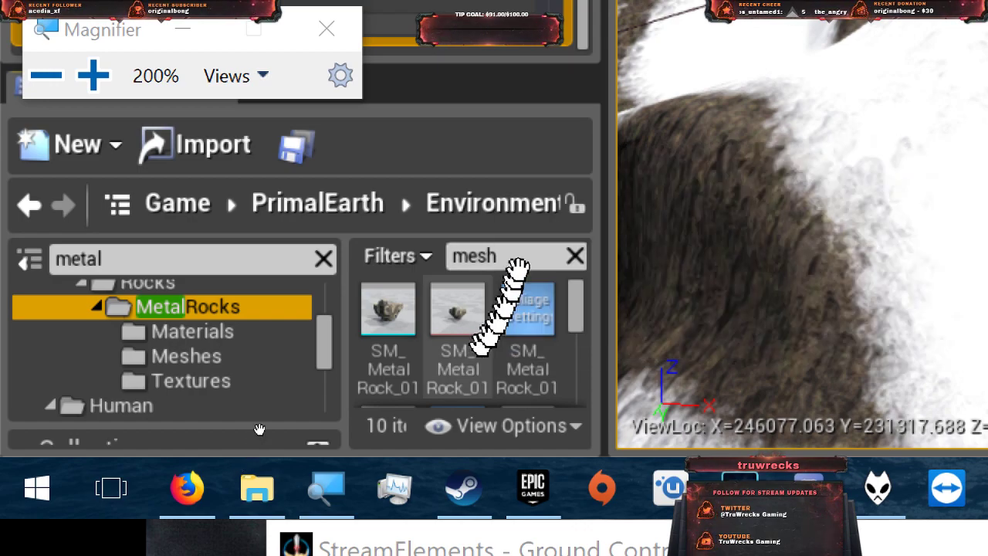
mouse_move(390, 328)
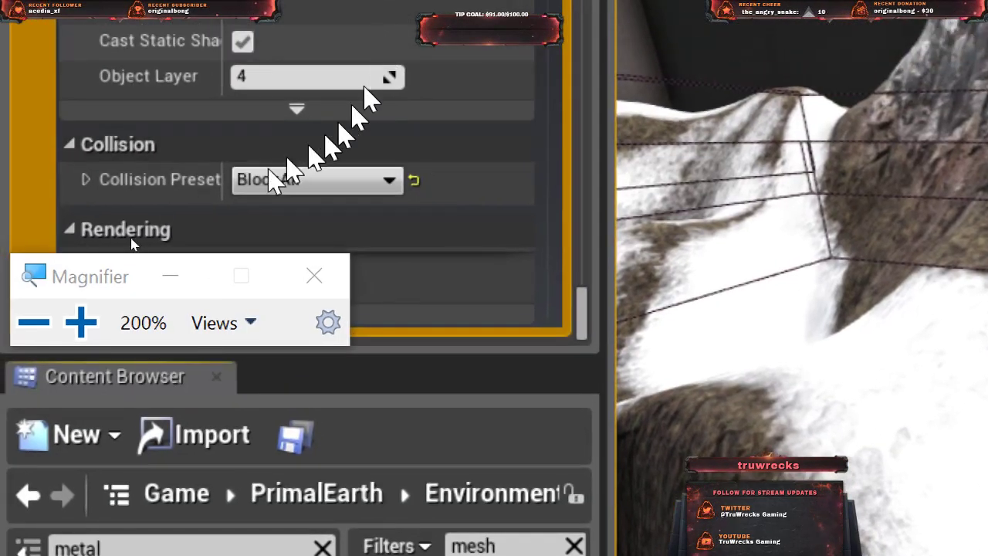
- Move the Magnifier window clear of the foliage settings and hide the details of the UltimateRock_01 entry
drag(88, 270, 764, 243)
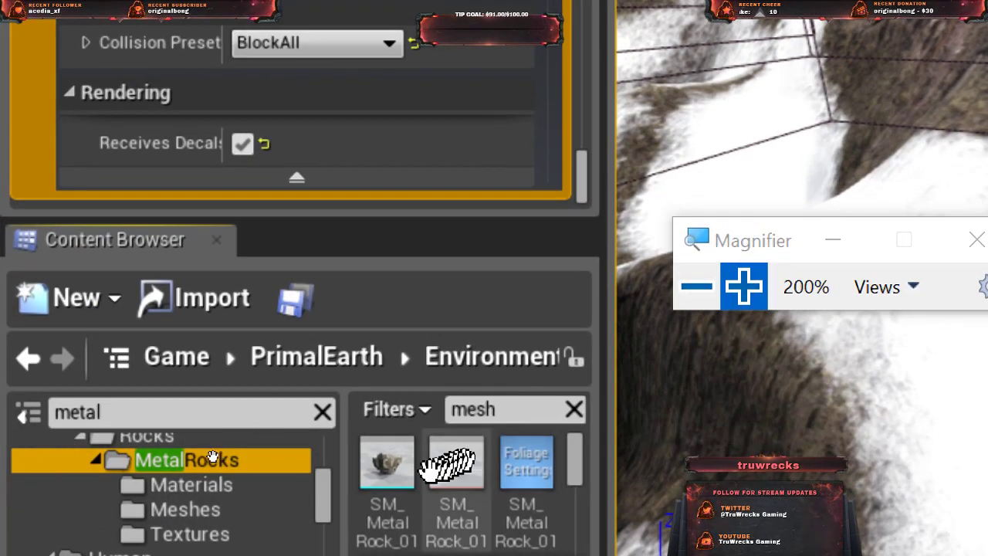
drag(387, 463, 304, 125)
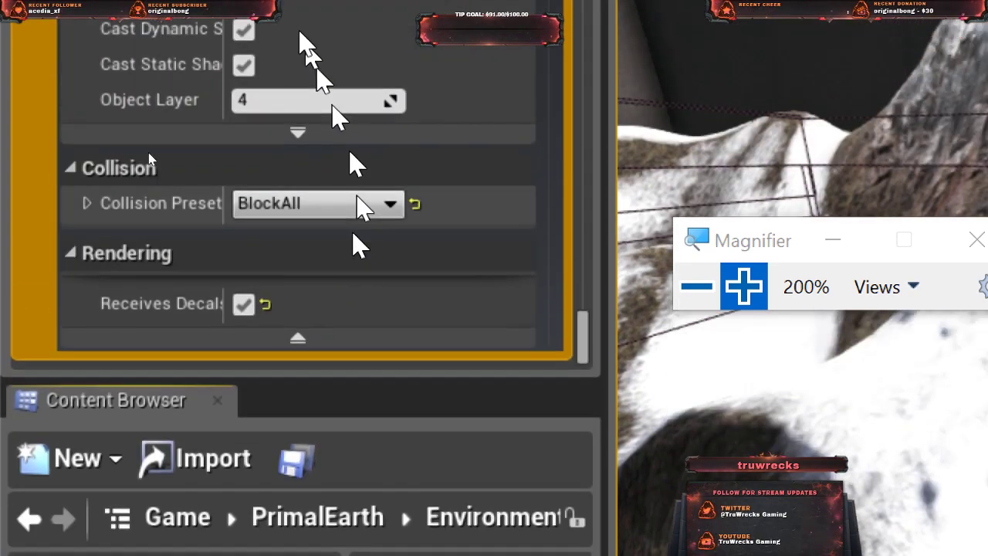
scroll(336, 155, up, 6)
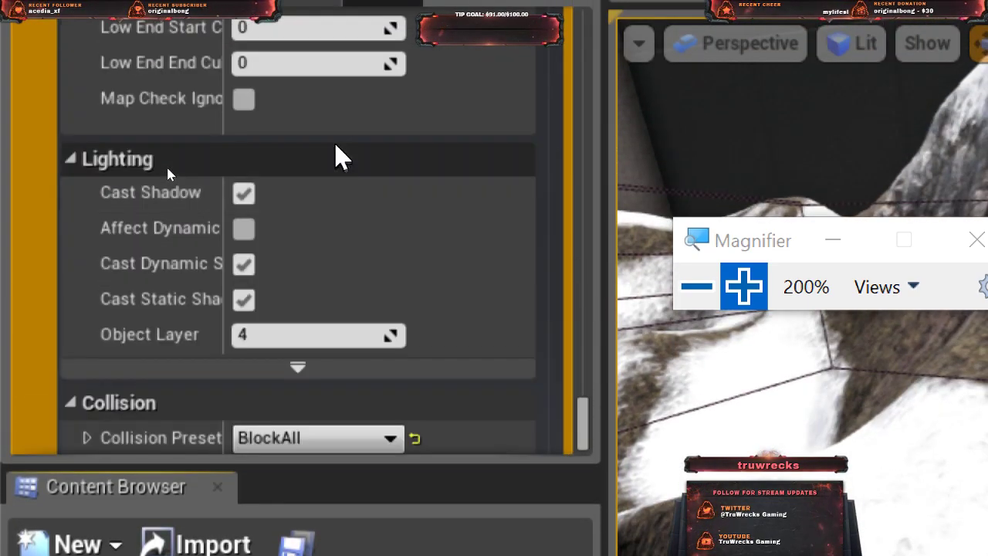
scroll(336, 142, up, 10)
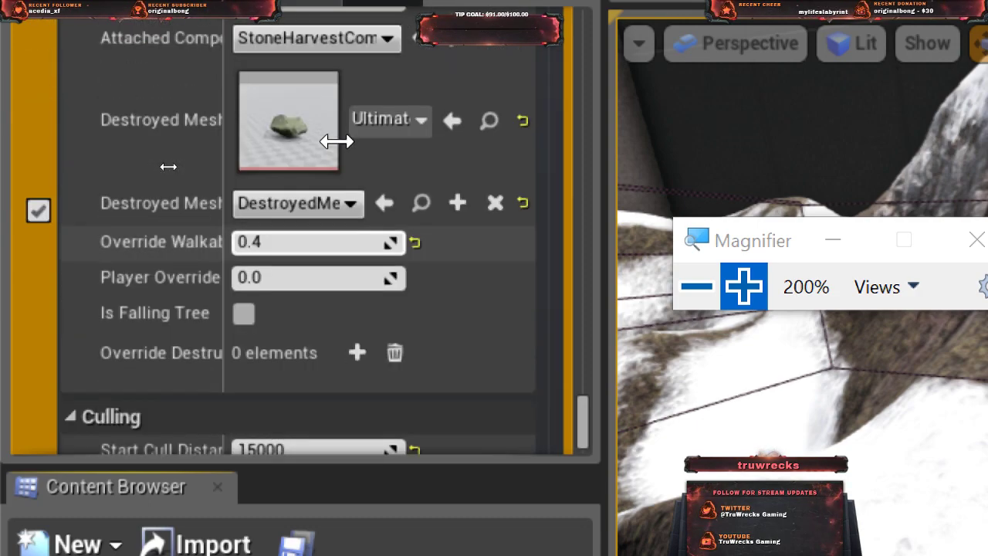
scroll(337, 139, up, 5)
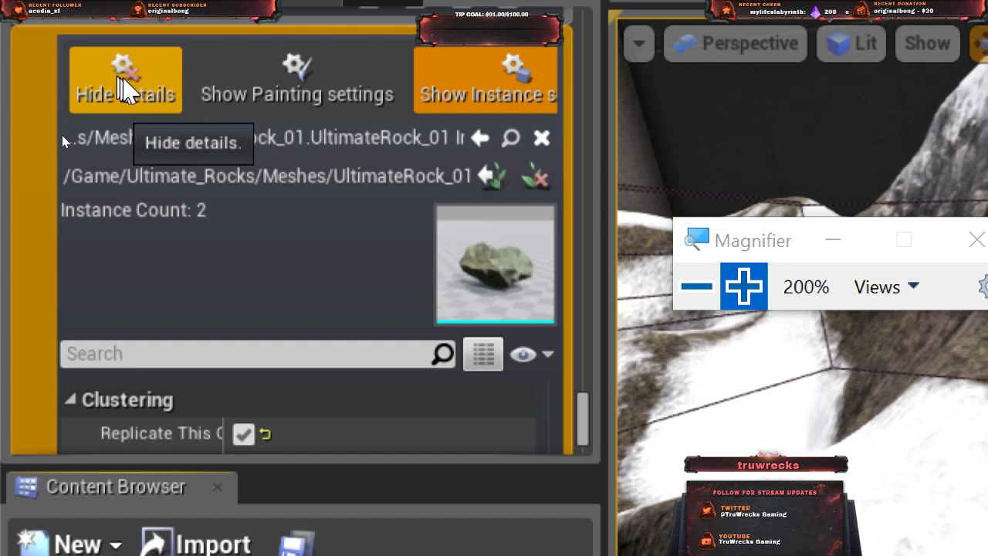
click(122, 88)
- Find the SM_MetalRock_01_Snow entry near the start of the foliage mesh list and show its instance settings
scroll(415, 184, up, 5)
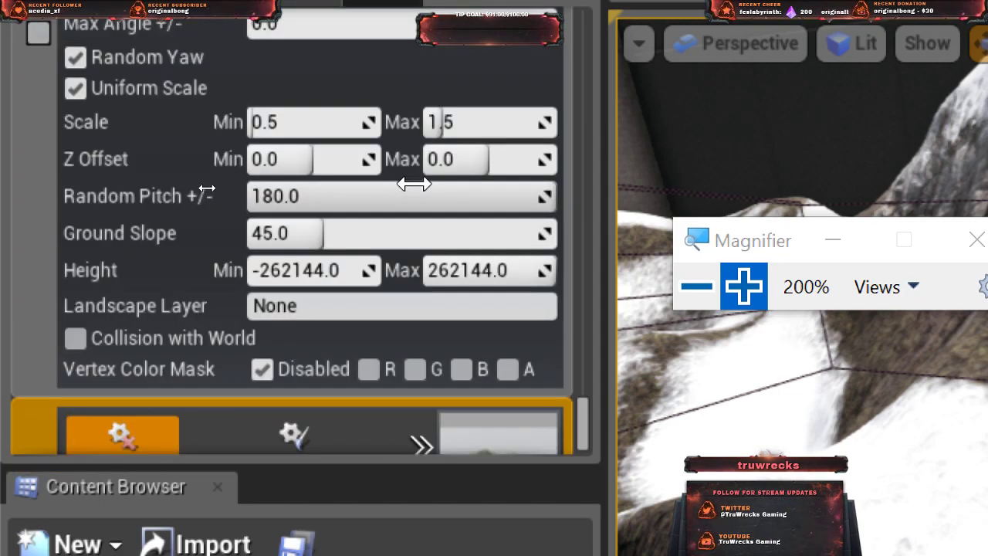
scroll(416, 185, up, 10)
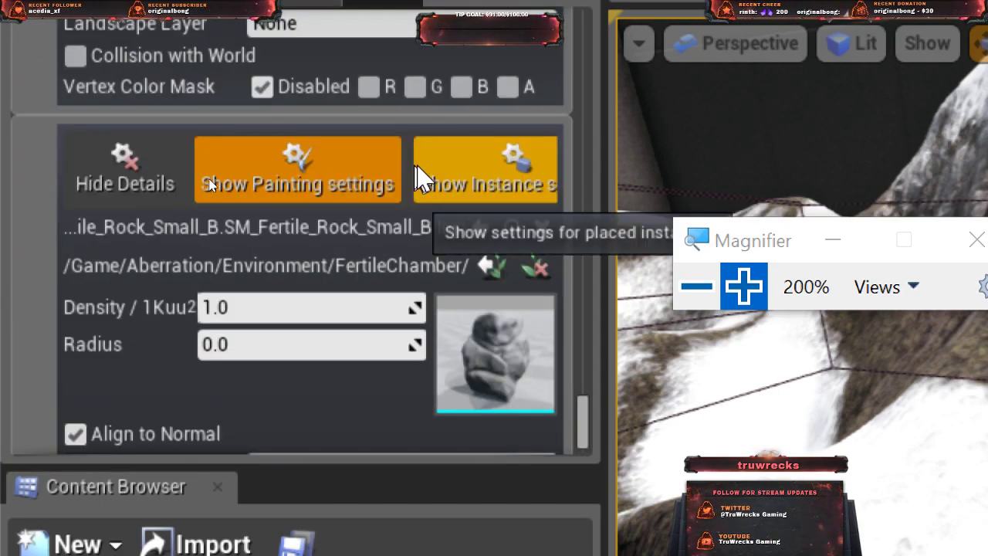
scroll(423, 203, up, 15)
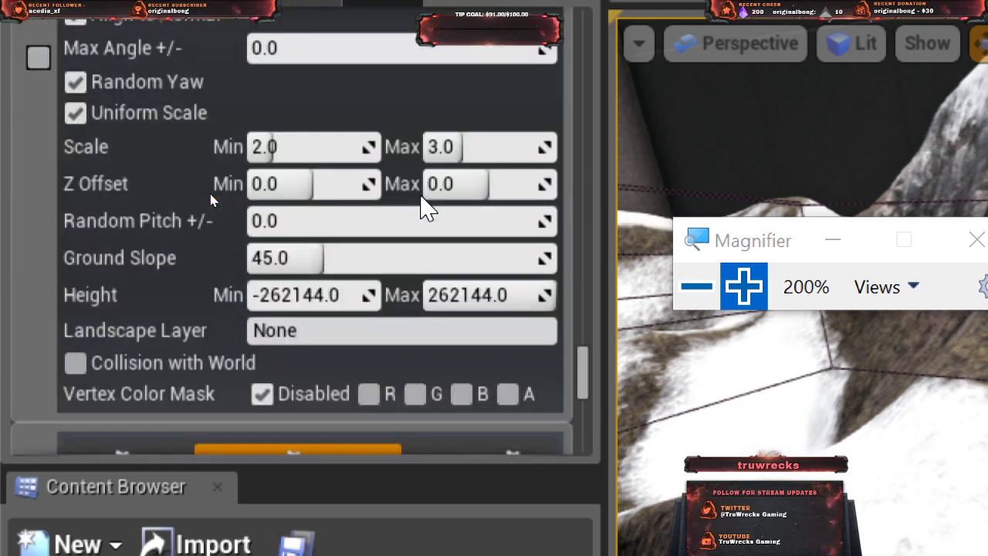
scroll(423, 200, up, 15)
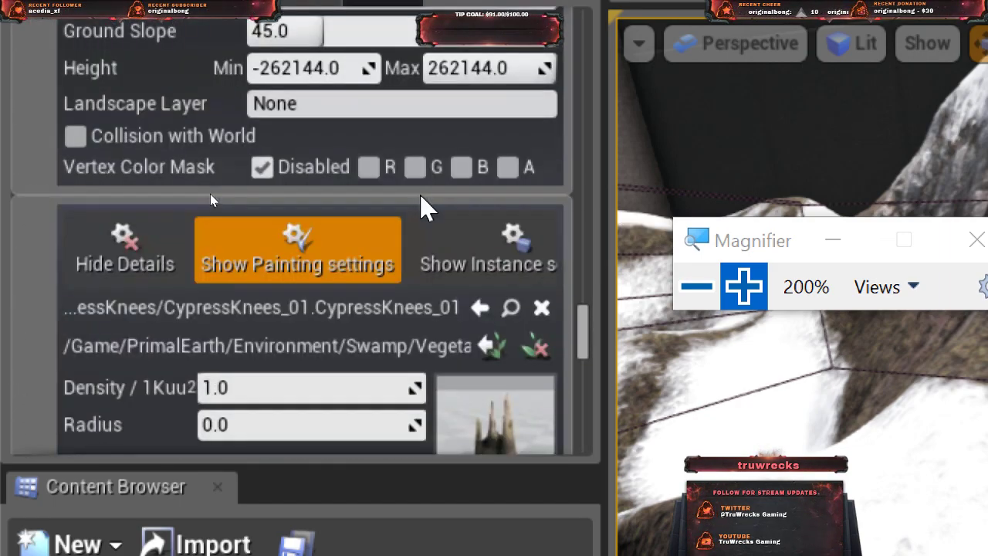
scroll(424, 190, up, 20)
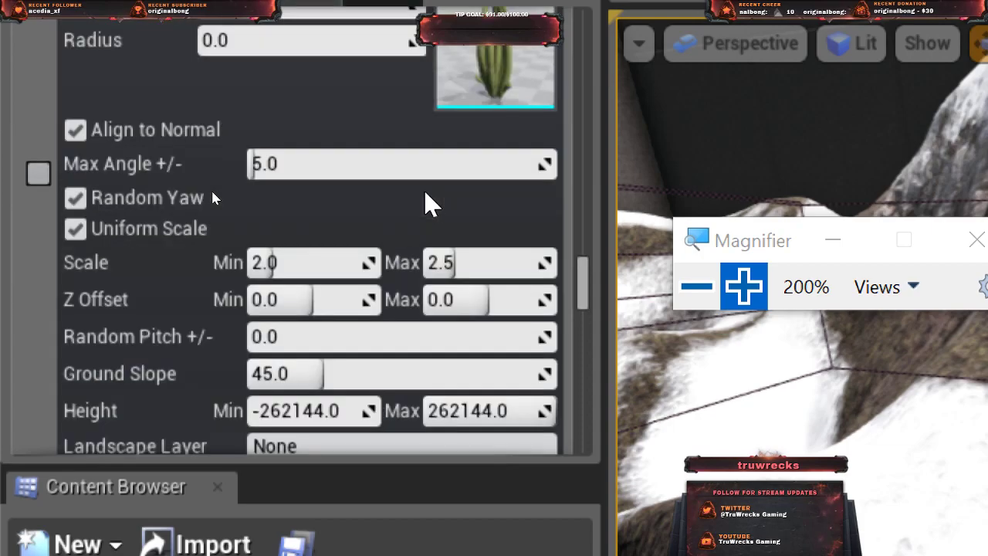
scroll(430, 202, up, 20)
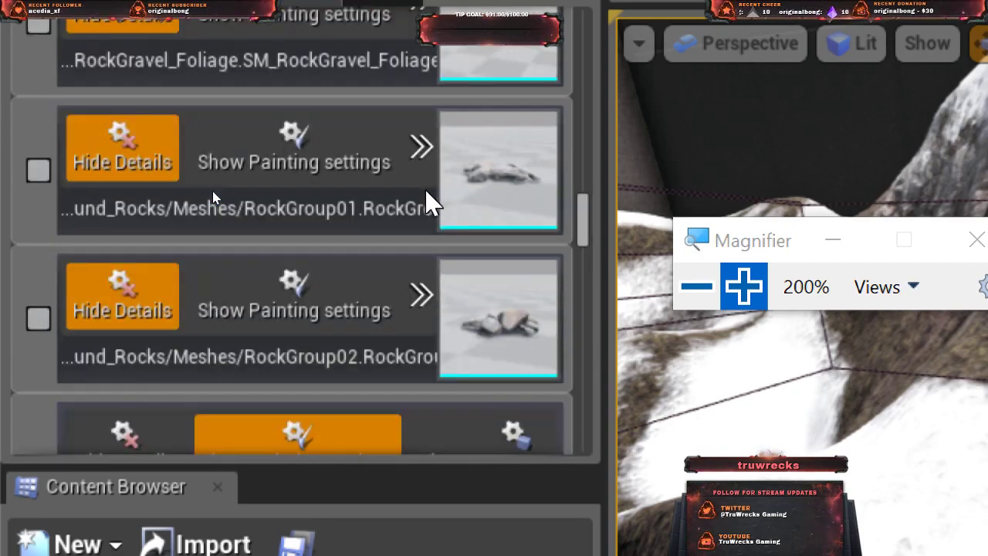
scroll(431, 202, up, 20)
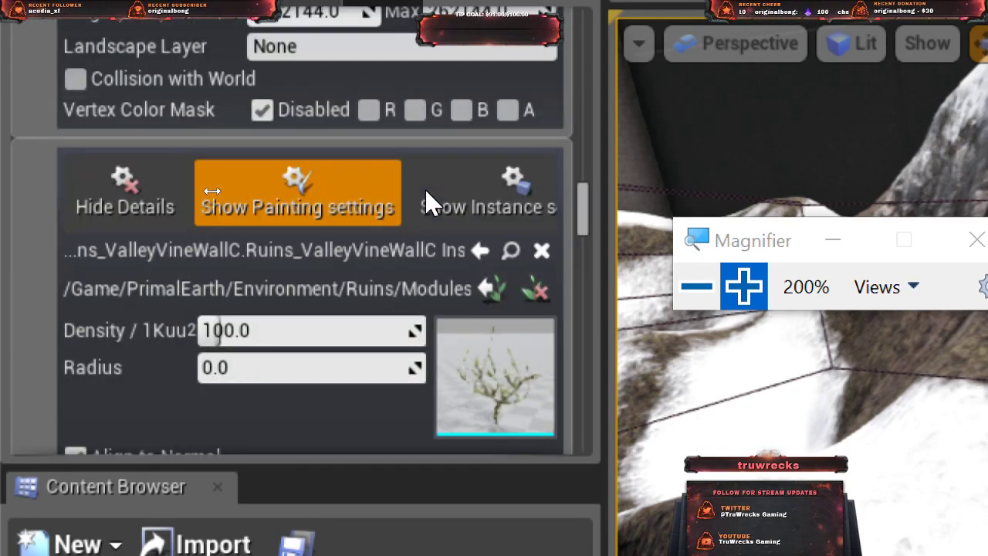
scroll(430, 199, up, 20)
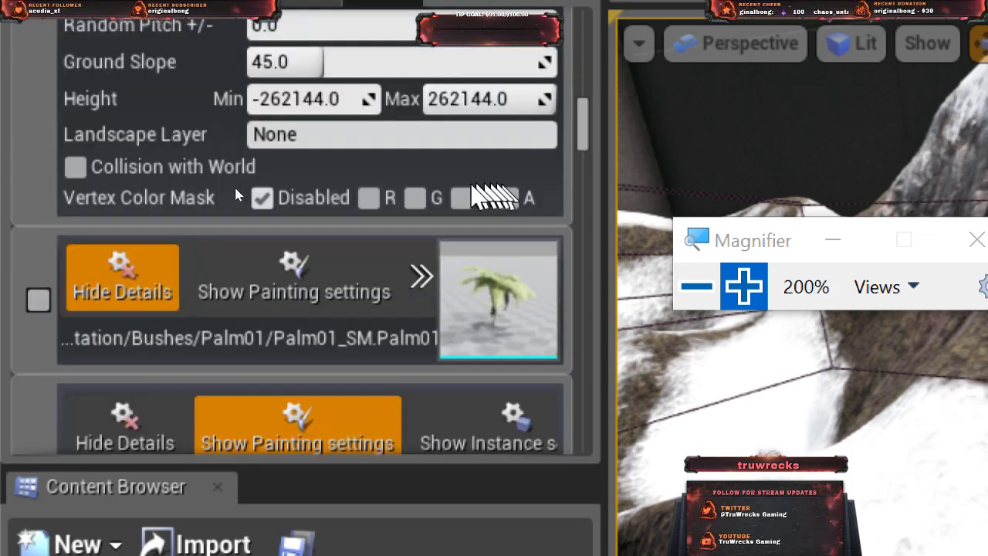
scroll(466, 210, up, 20)
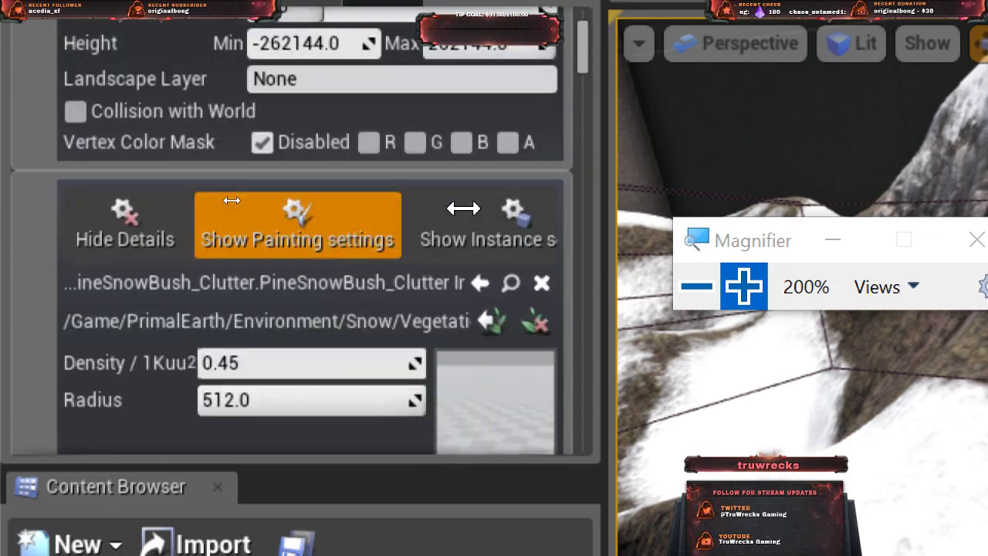
scroll(471, 221, down, 20)
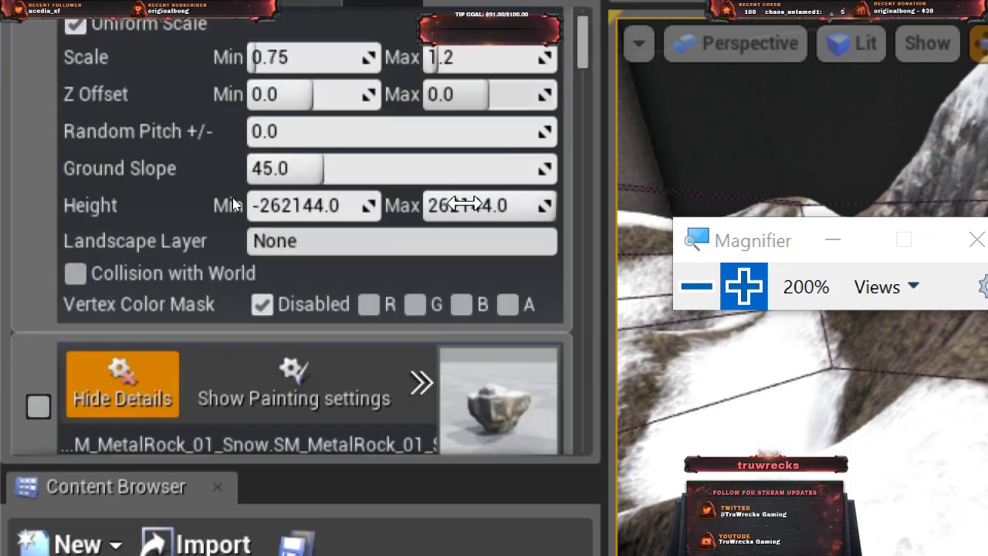
scroll(473, 217, up, 5)
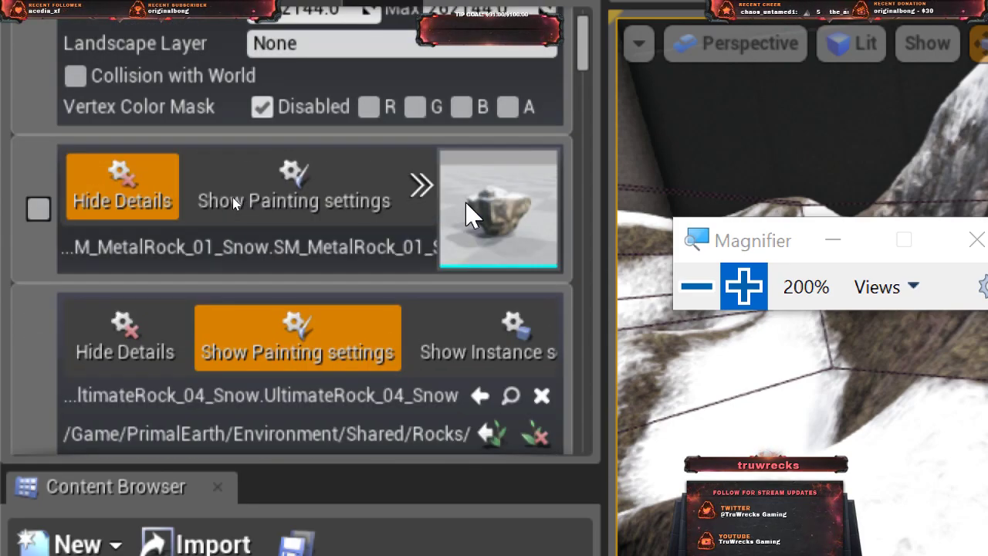
click(321, 199)
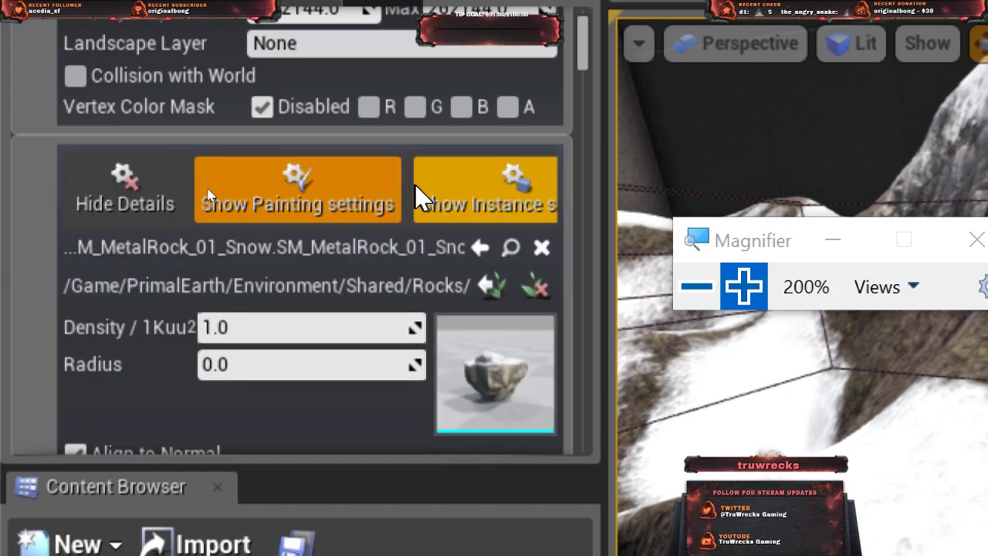
scroll(97, 335, down, 2)
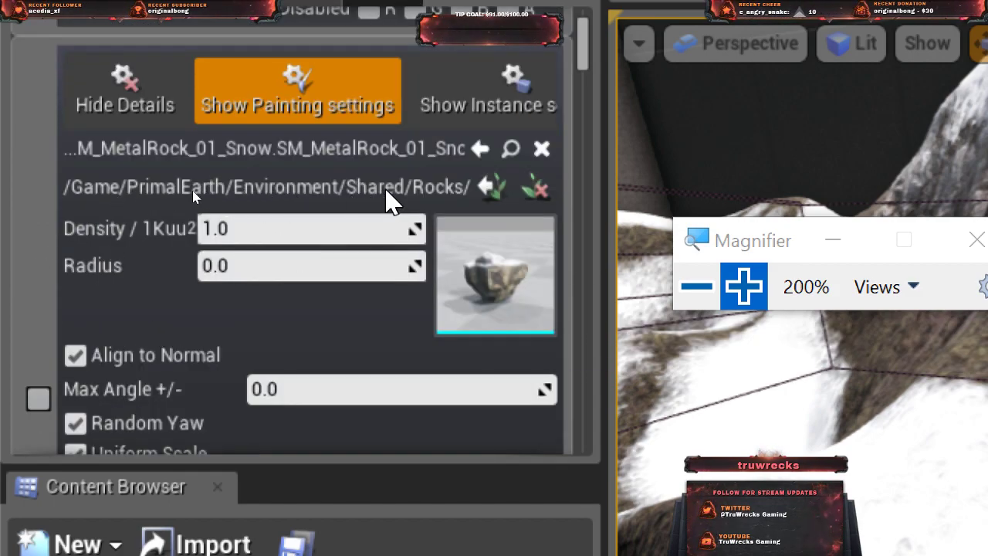
click(495, 96)
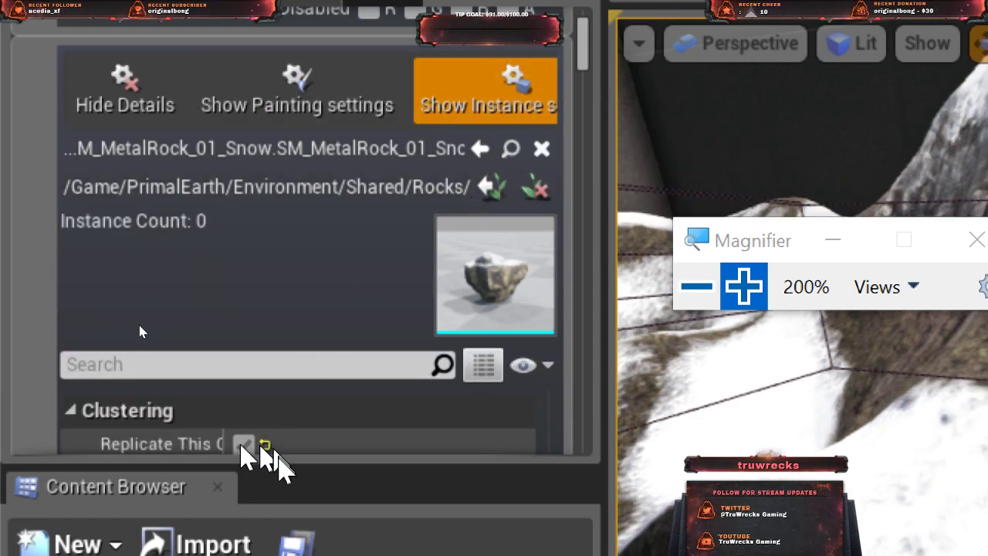
- Enlarge the foliage settings area and examine SM_MetalRock_01_Snow's clustering settings, including its attached harvest component and destroyed mesh
drag(283, 463, 271, 555)
scroll(309, 335, down, 3)
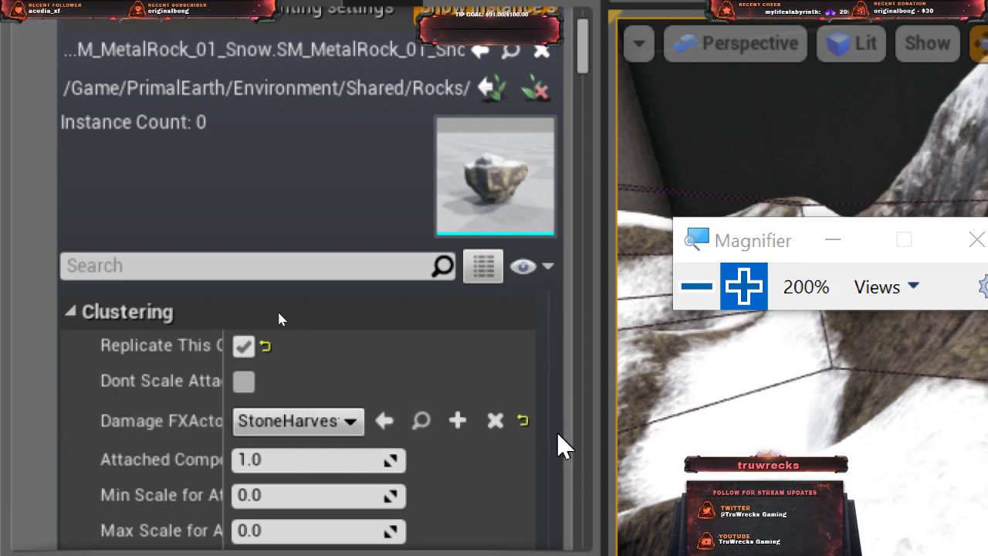
scroll(559, 440, down, 3)
scroll(558, 440, down, 2)
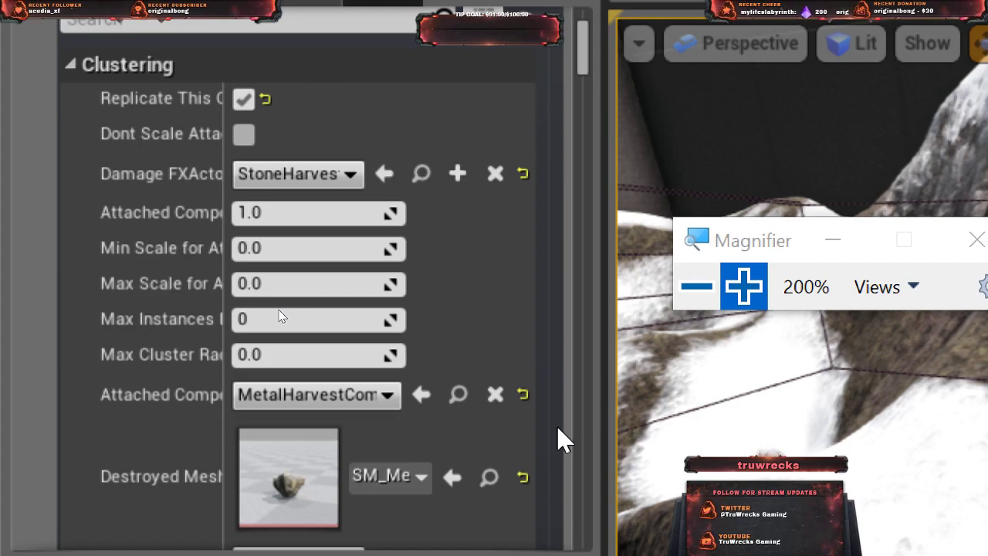
scroll(559, 440, down, 1)
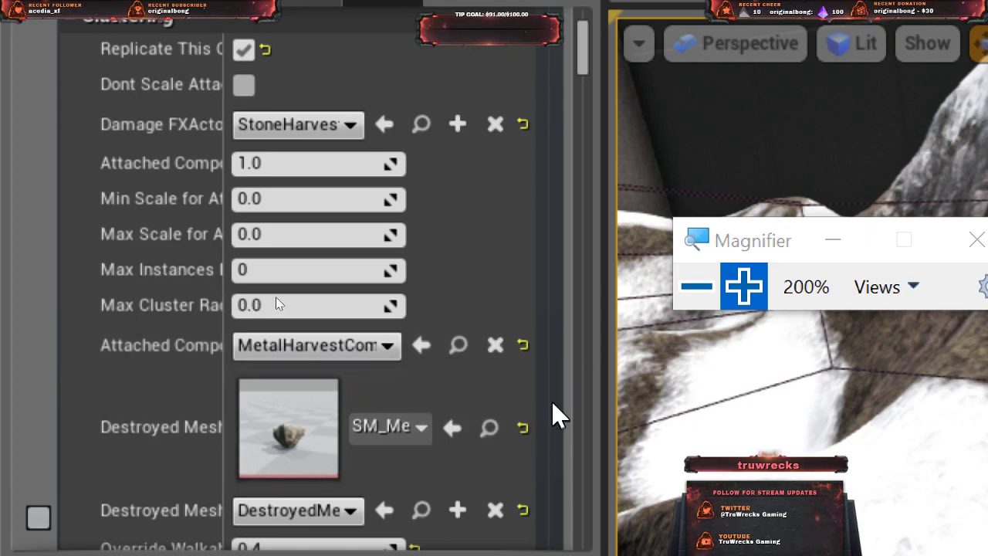
- Examine SM_MetalRock_01_Snow's culling, lighting and collision settings, and review its attached harvest component and destroyed mesh again
scroll(553, 403, down, 1)
scroll(553, 415, down, 1)
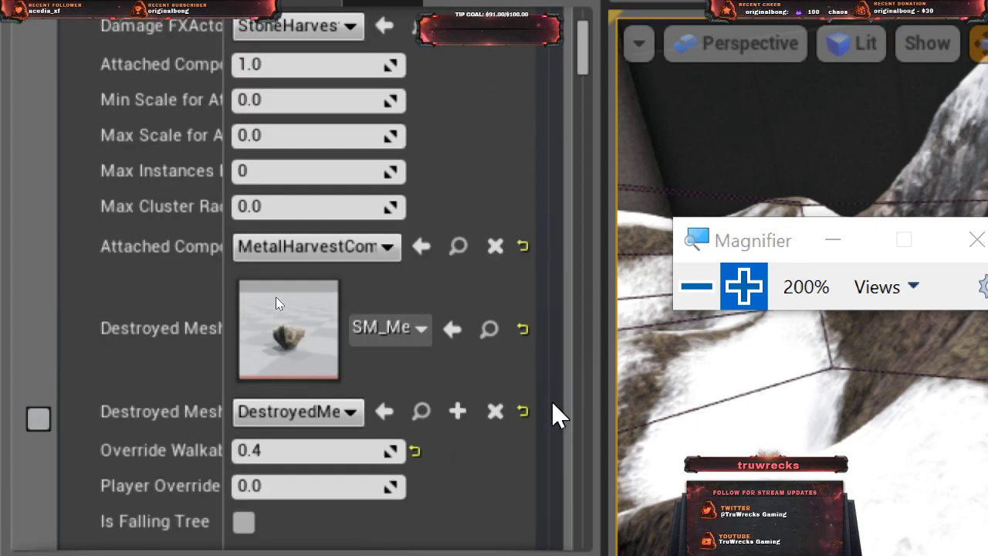
scroll(554, 403, down, 8)
scroll(553, 410, down, 5)
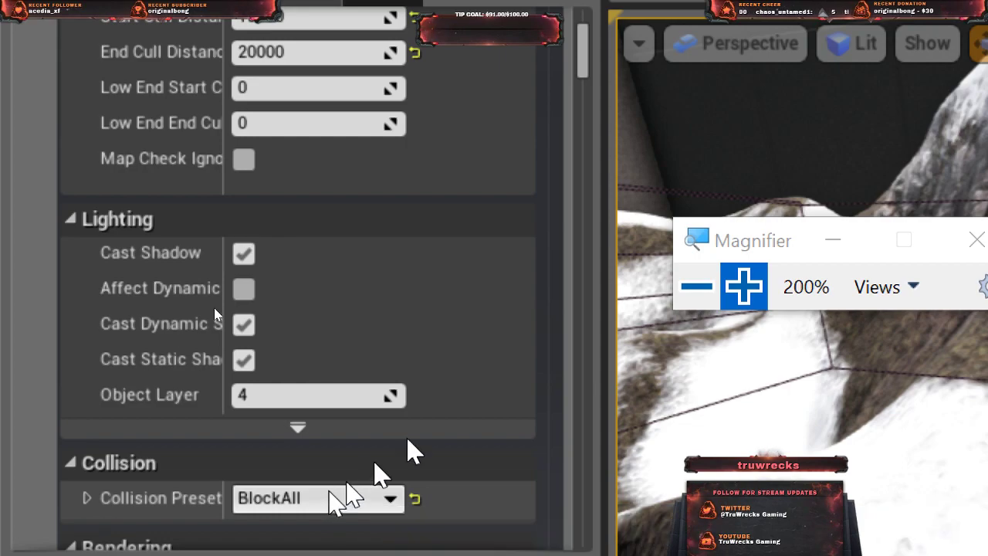
scroll(578, 286, up, 1)
scroll(578, 286, up, 7)
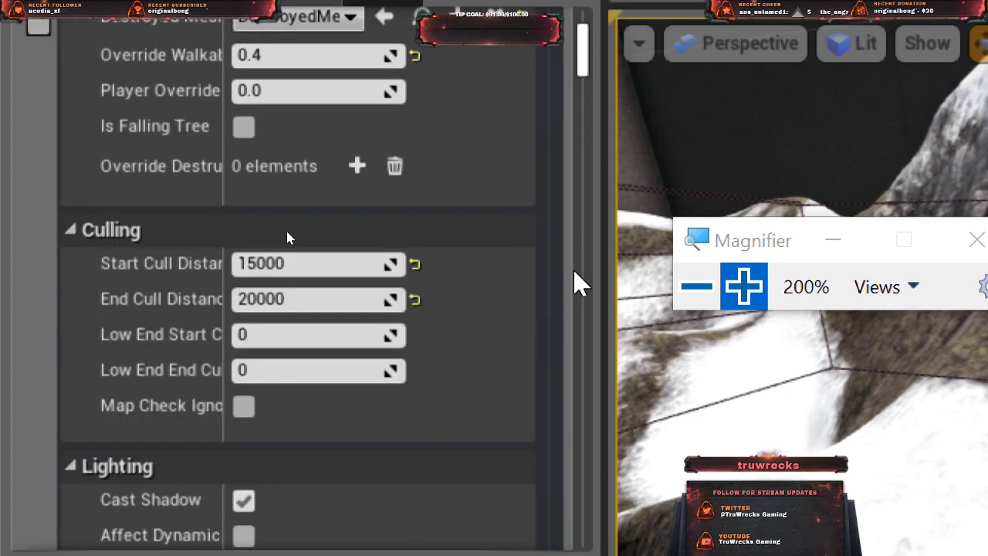
scroll(580, 284, up, 4)
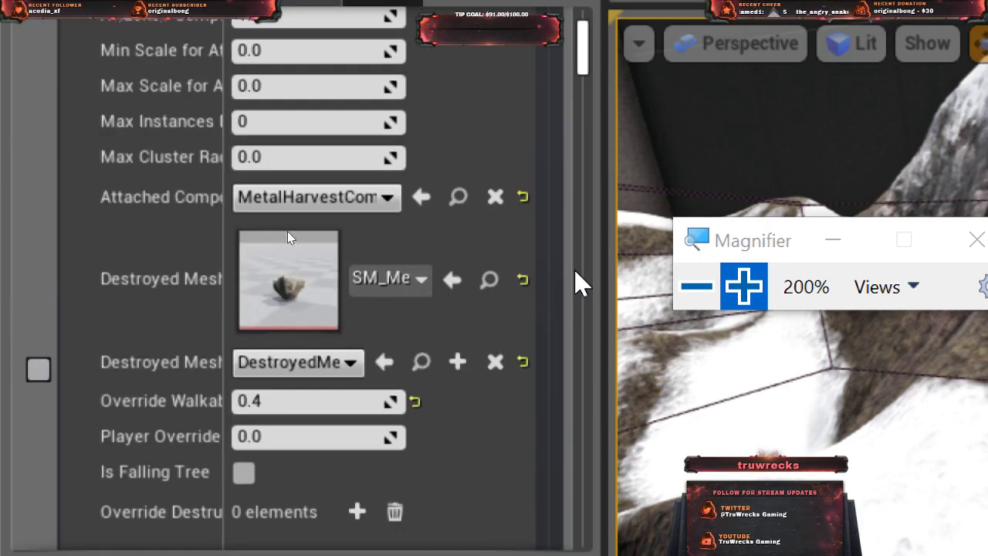
scroll(576, 272, up, 1)
scroll(579, 284, up, 1)
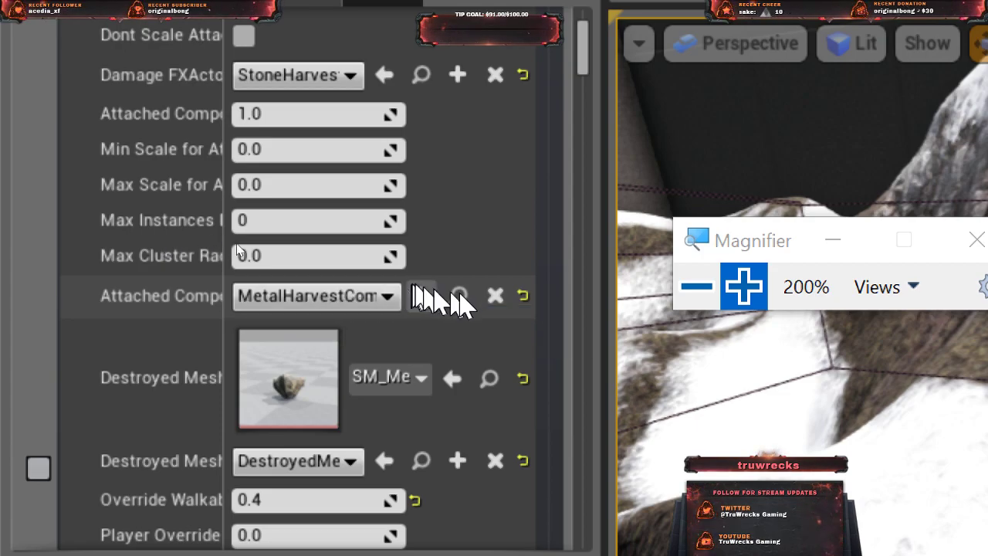
- Restore the magnification to 100%, enable SM_MetalRock_01_Snow for placement, and place one instance on the slope between the two existing rocks
click(698, 292)
click(462, 292)
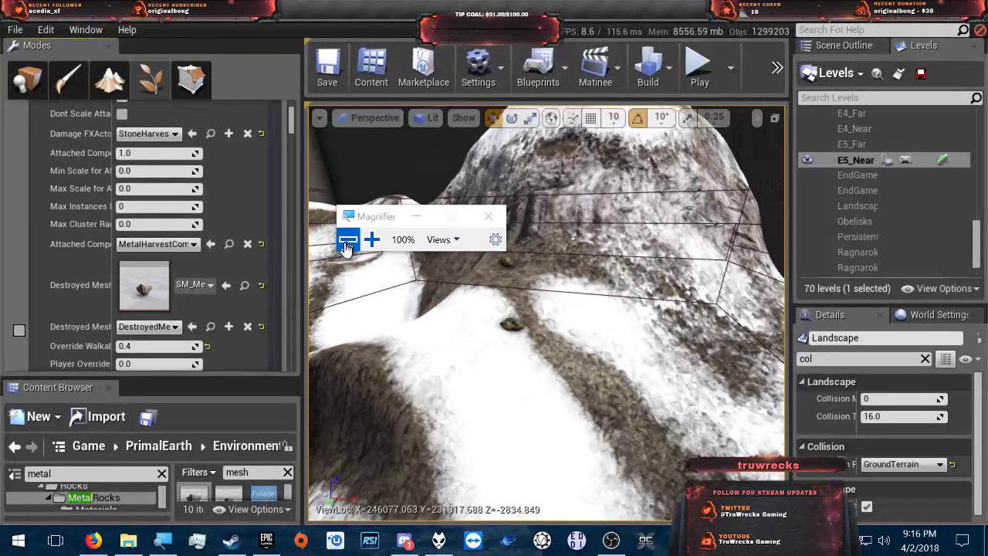
click(18, 331)
mouse_move(482, 351)
right_down()
mouse_move(556, 353)
mouse_move(477, 353)
right_up()
key(w)
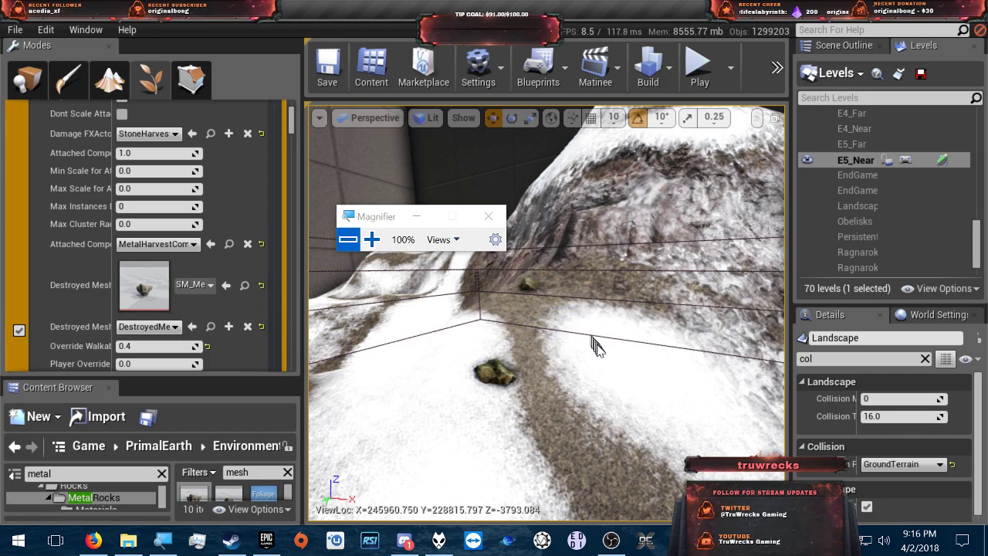
click(533, 307)
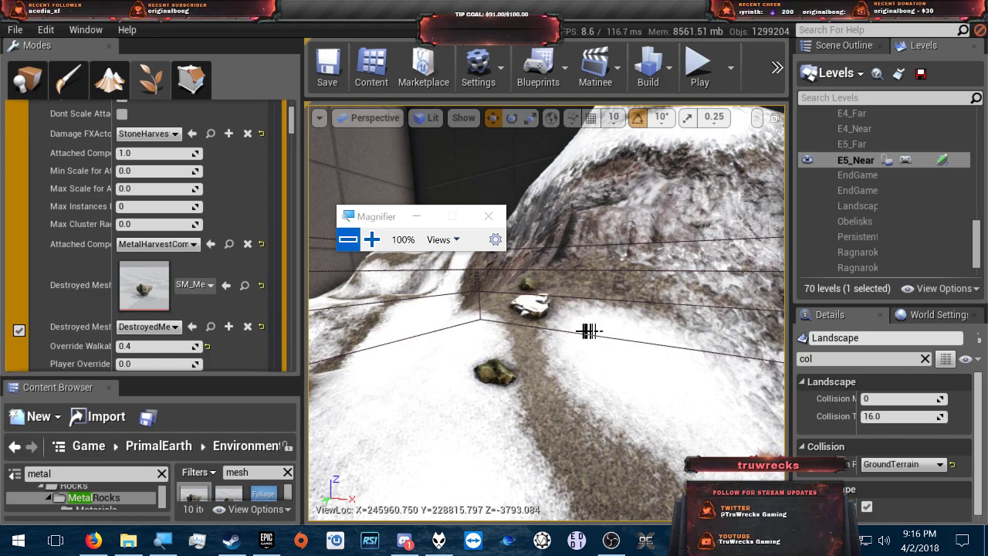
- Start a play session from the snow slope near the placed rock, proceeding despite the Rodina compiler error, and take control of the character
right_click(476, 415)
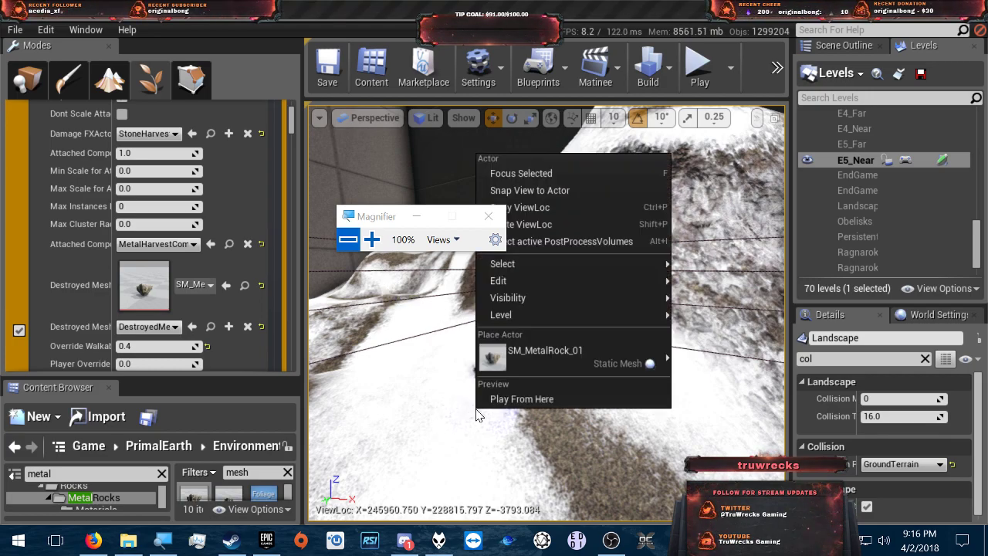
click(503, 407)
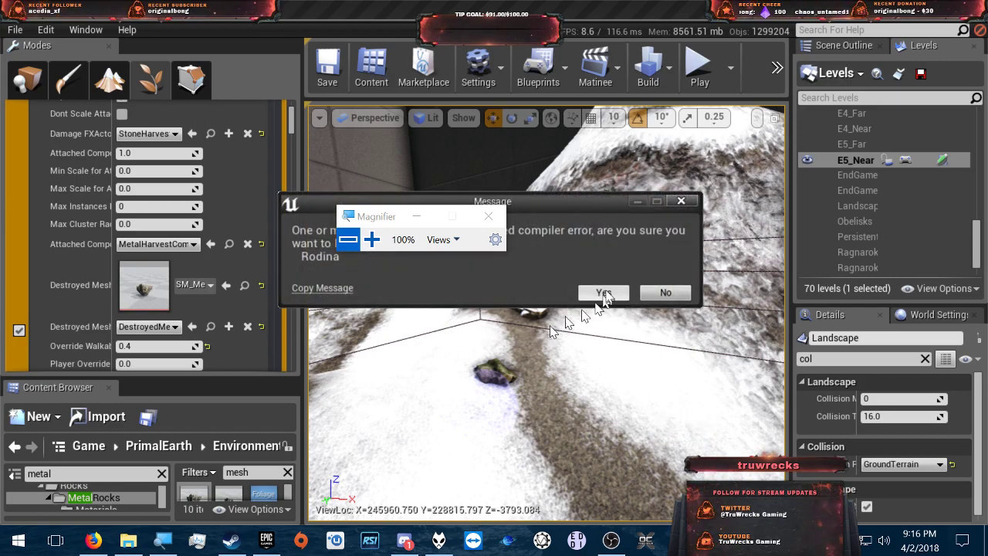
click(603, 293)
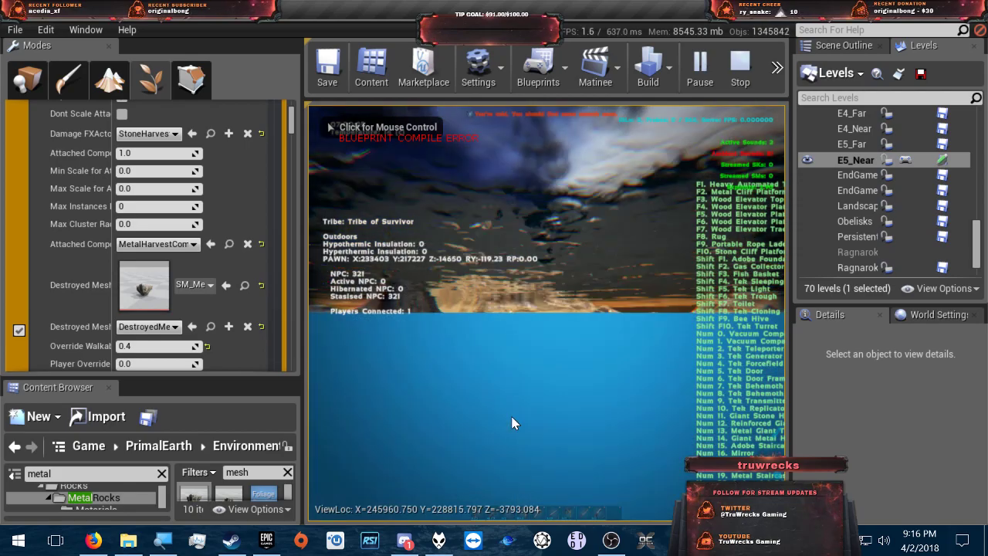
click(514, 423)
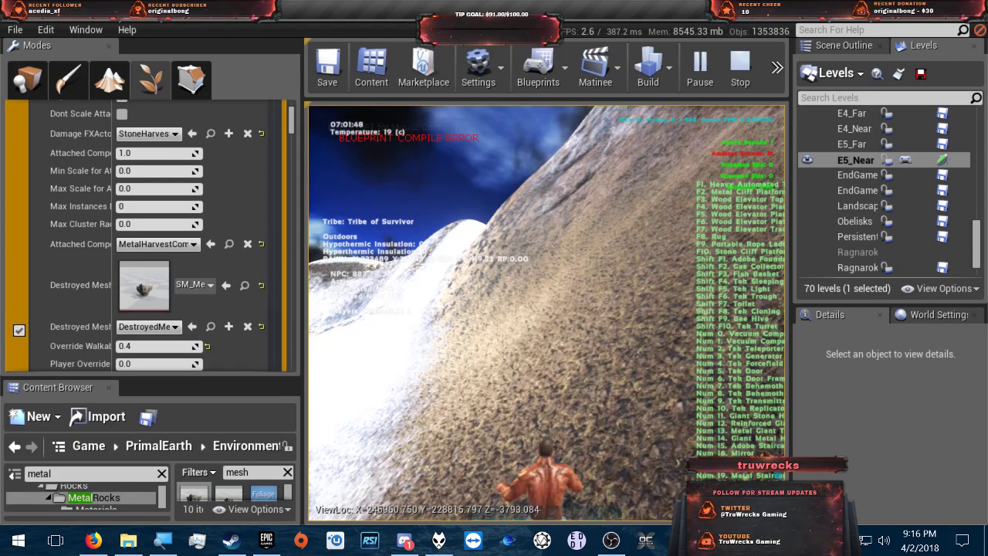
- Run and jump the character up the snowy slope to the placed rocks
key(w)
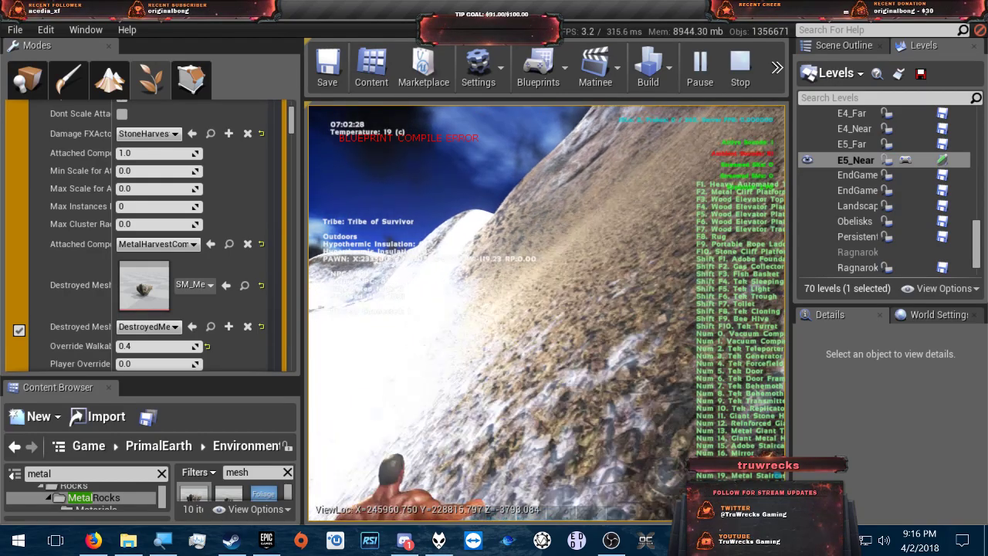
key(w)
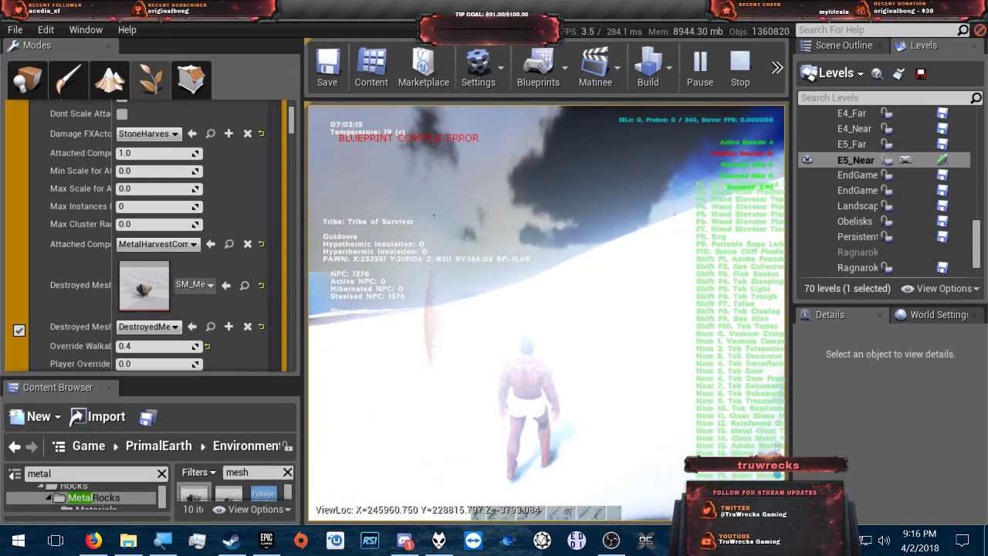
key(w)
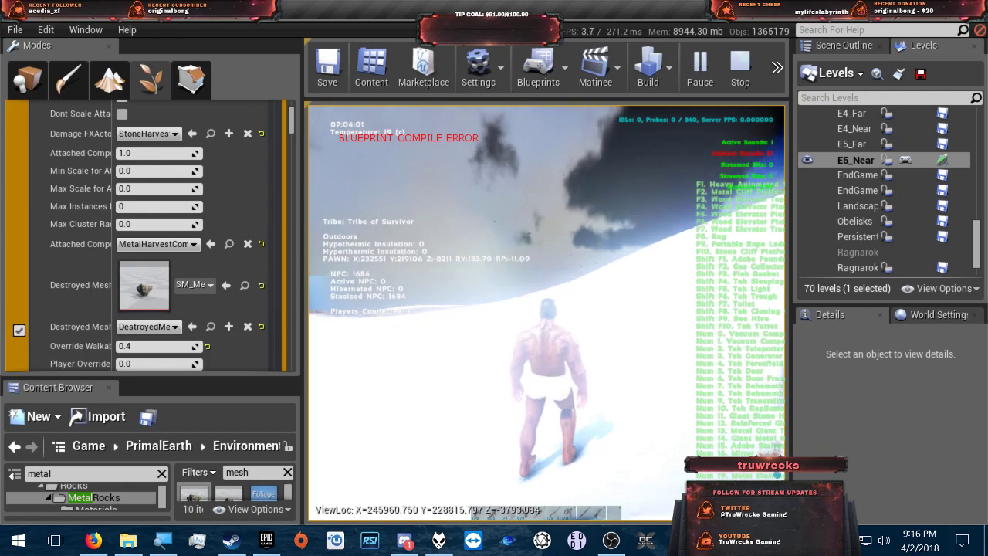
key(w)
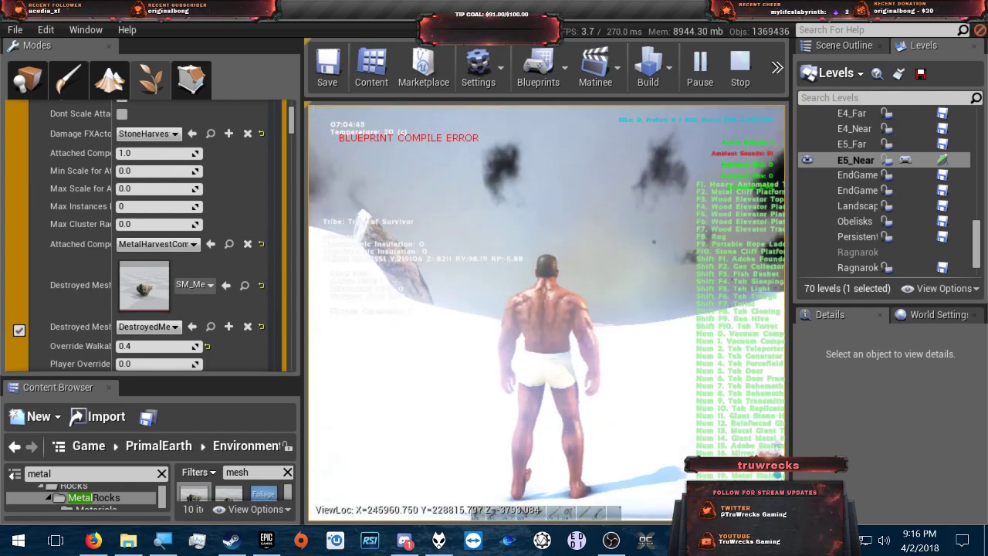
key(w)
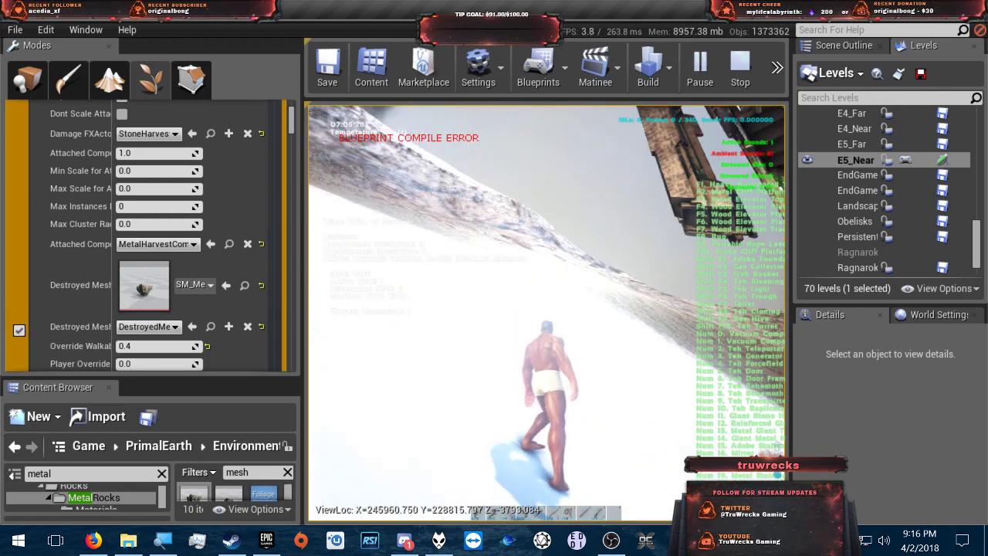
key(w)
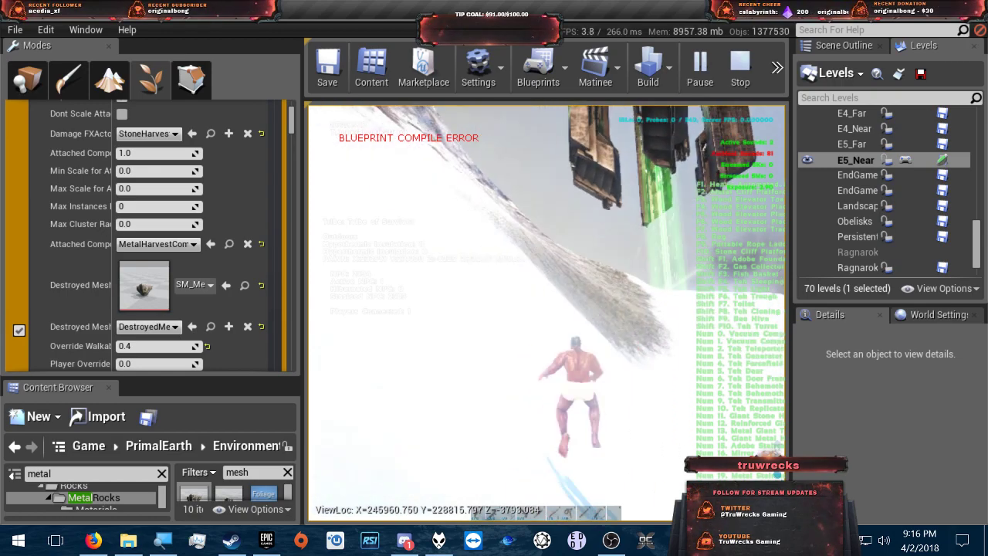
key(w)
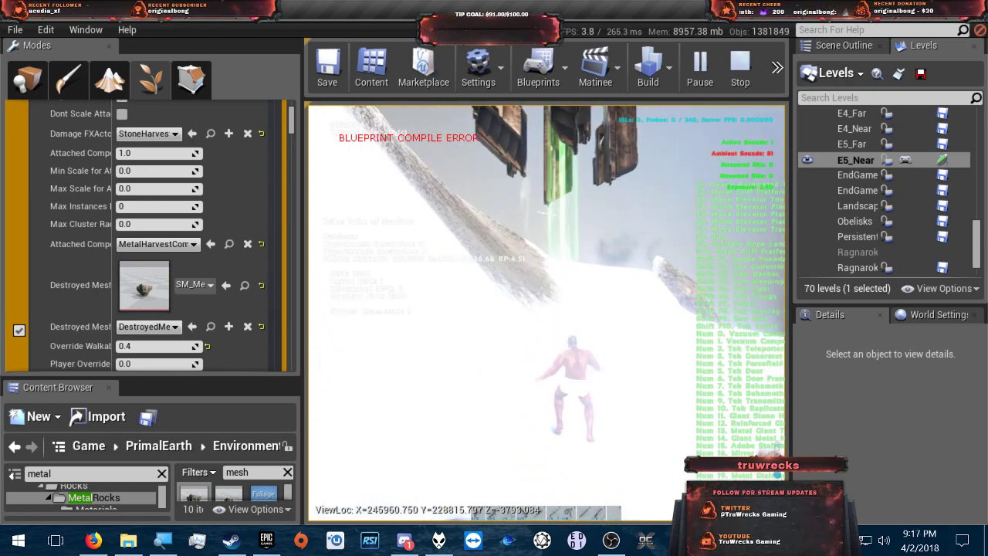
key(w)
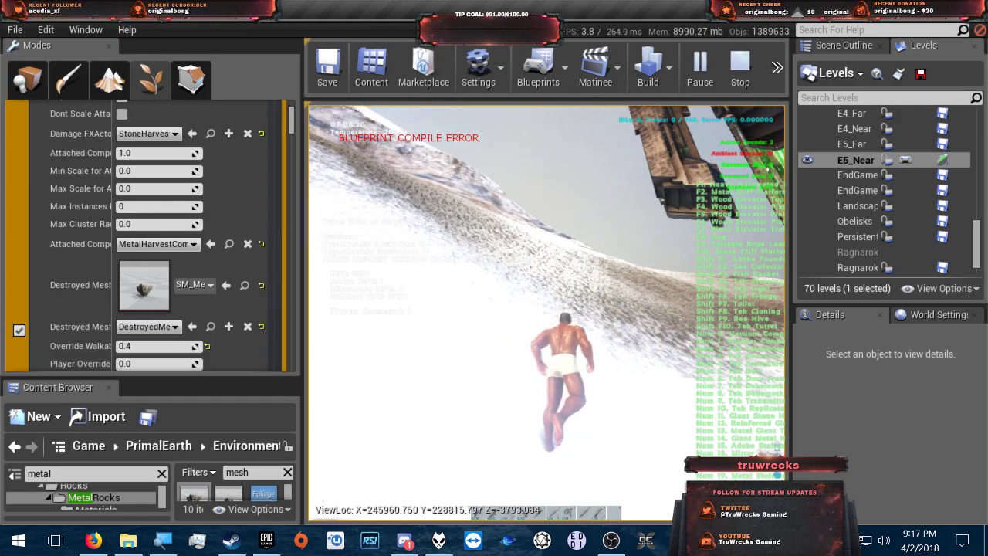
key(w)
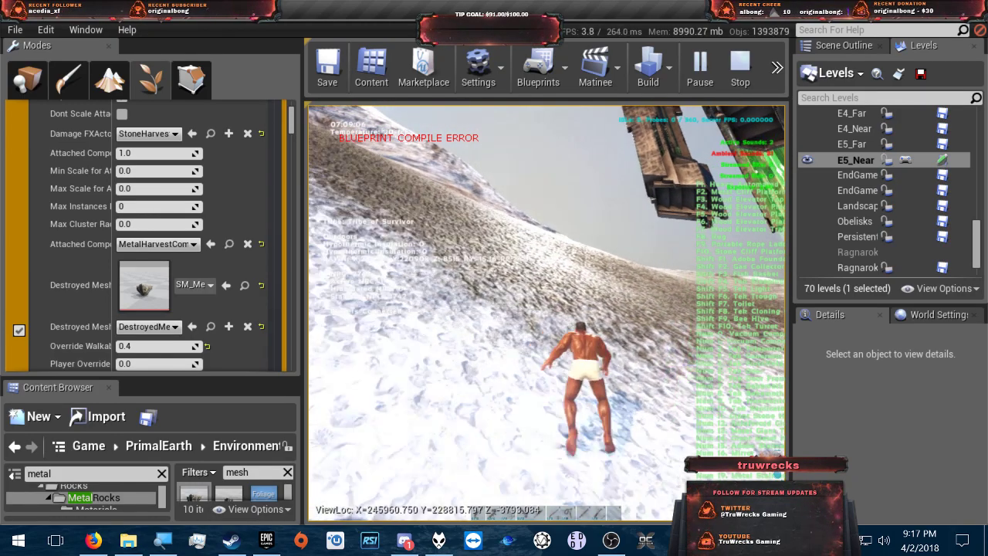
key(w)
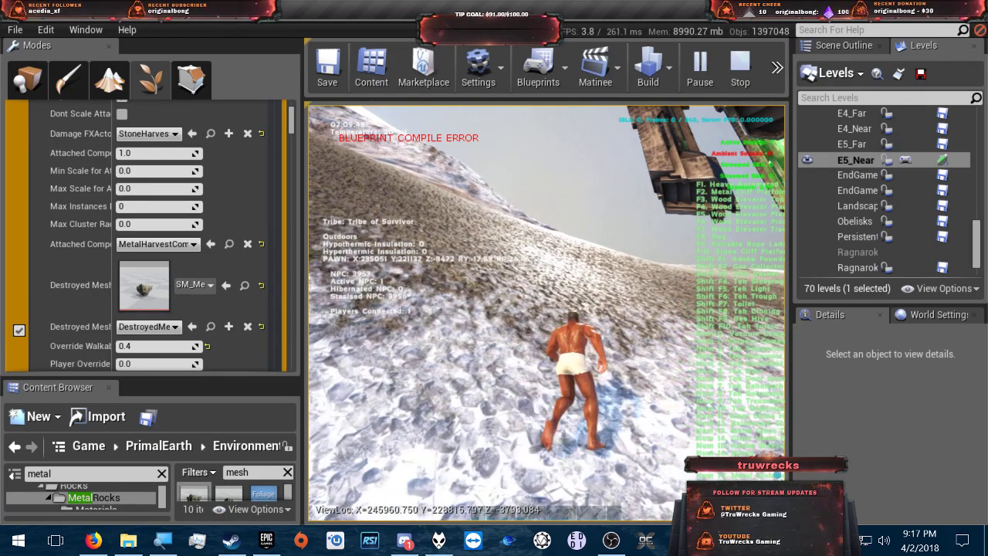
key(w)
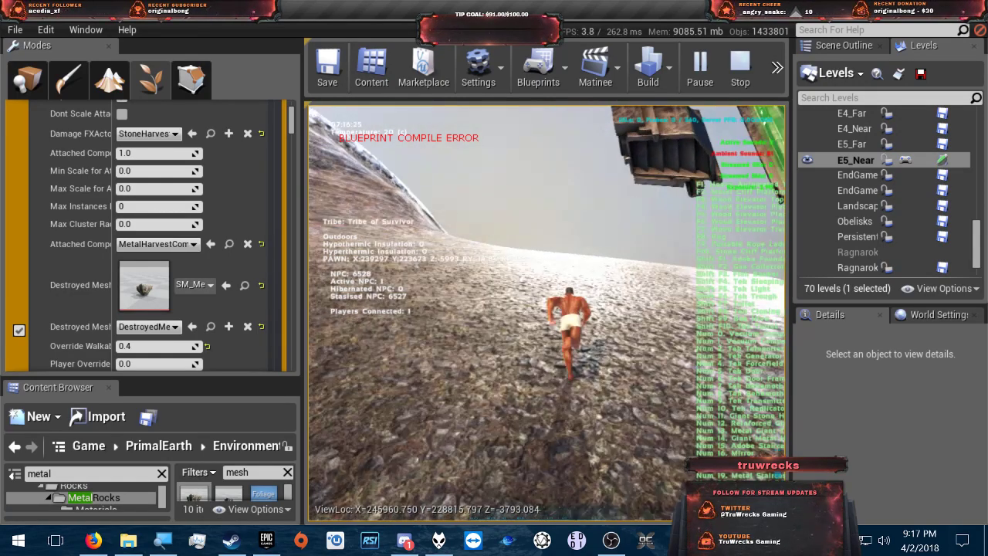
key(space)
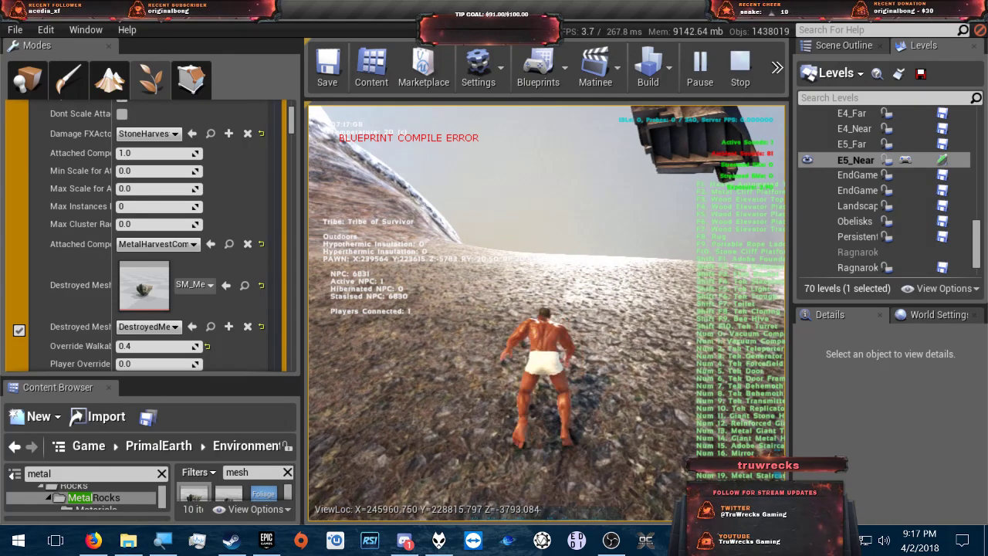
key(w)
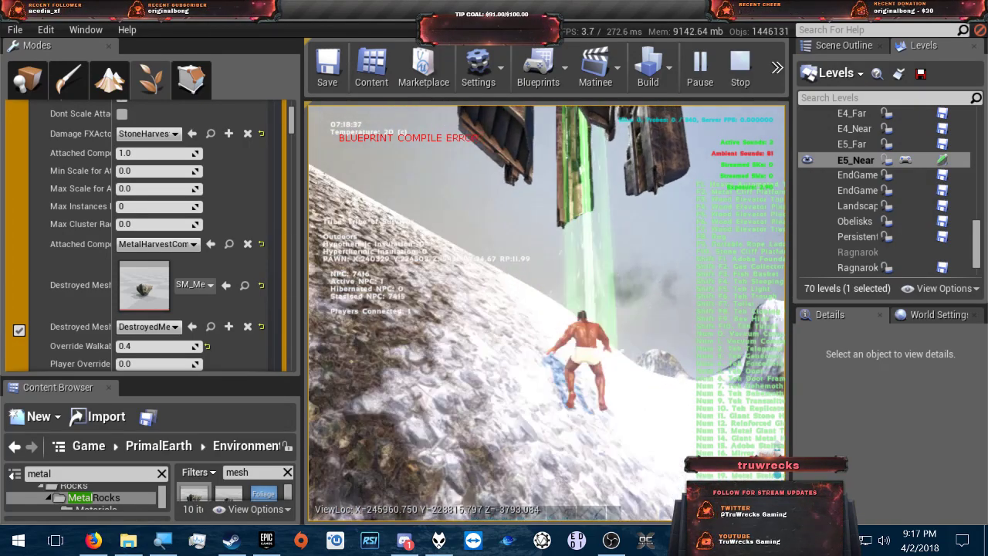
key(space)
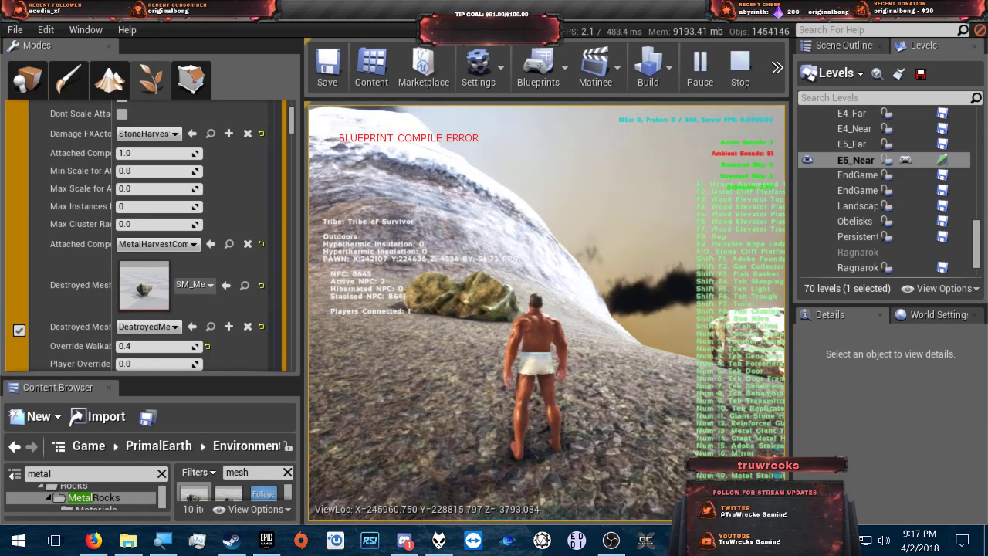
- Show the play view full screen and rerun the console command "cheat giveitemnum 35 1 0 0" to obtain a pickaxe
key(F11)
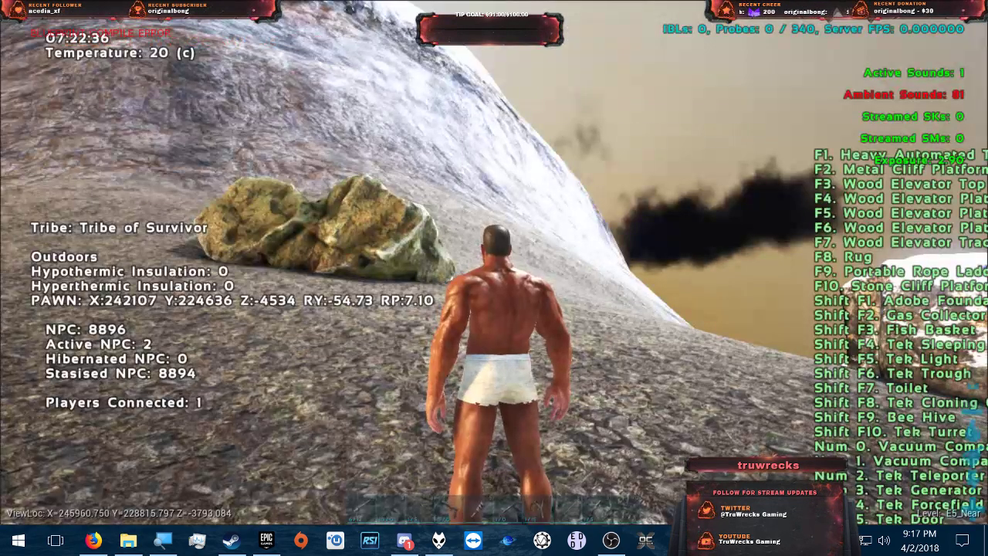
key(grave)
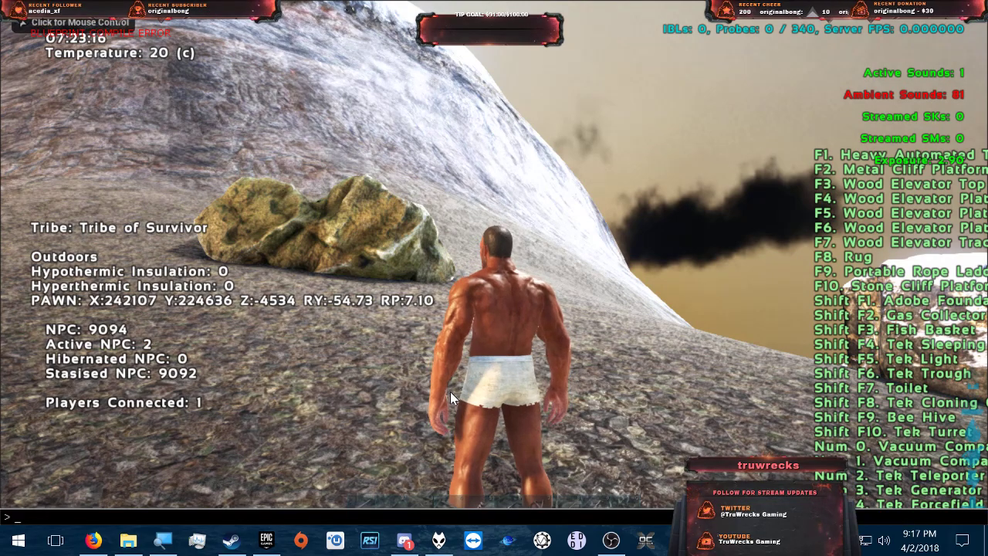
key(Up)
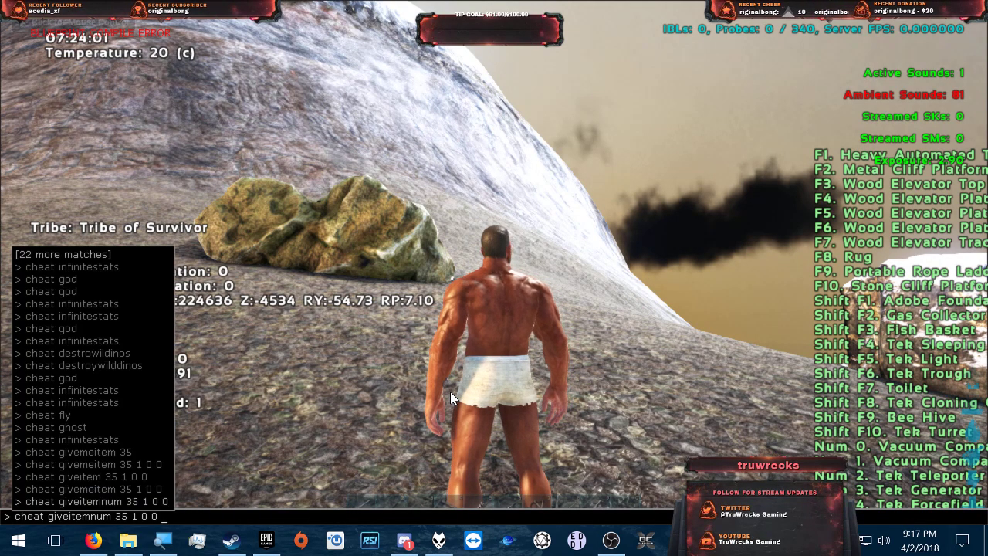
key(Return)
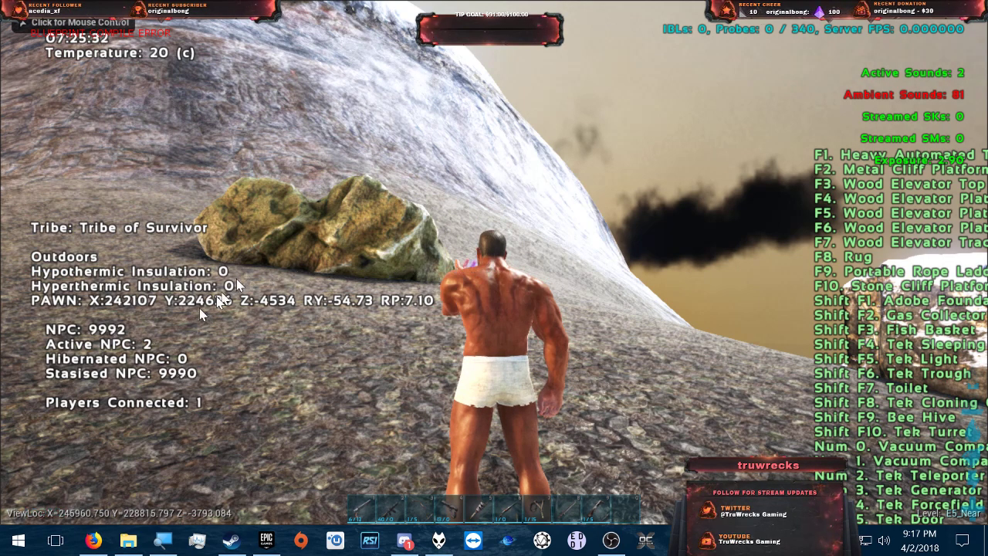
- Assign the new pickaxe from the inventory to hotbar slot 1 and equip it
key(i)
scroll(136, 386, down, 3)
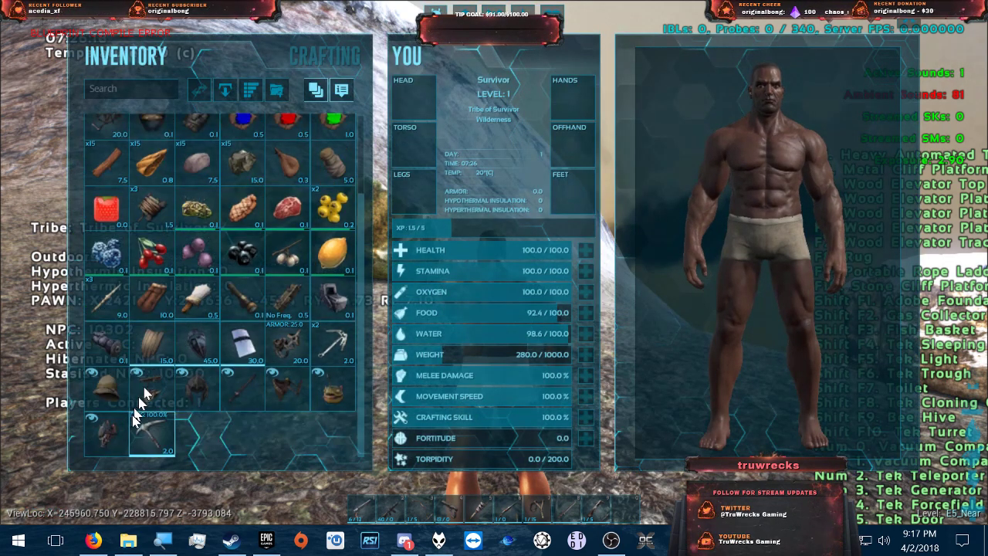
mouse_move(362, 514)
mouse_down()
mouse_move(374, 507)
mouse_move(383, 517)
mouse_move(363, 511)
mouse_up()
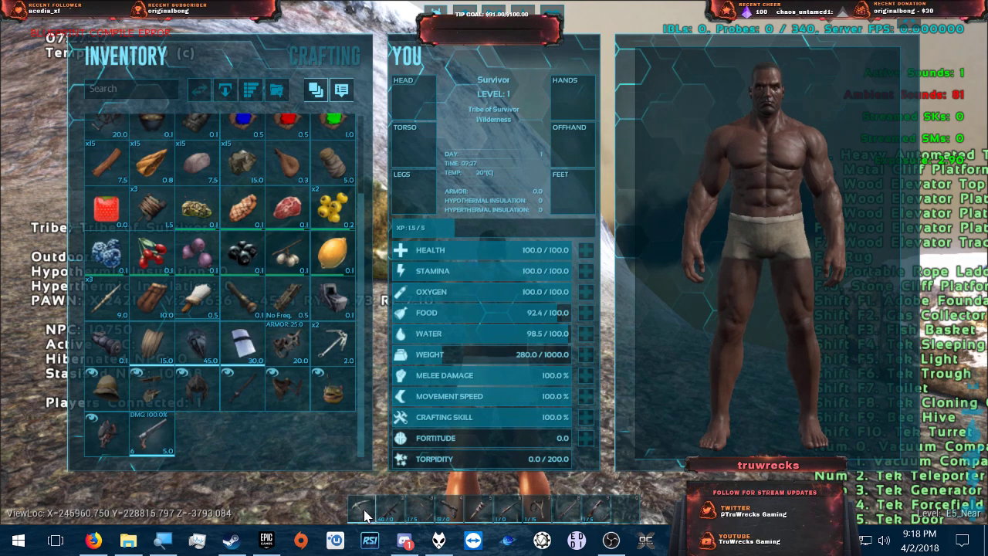
key(i)
key(1)
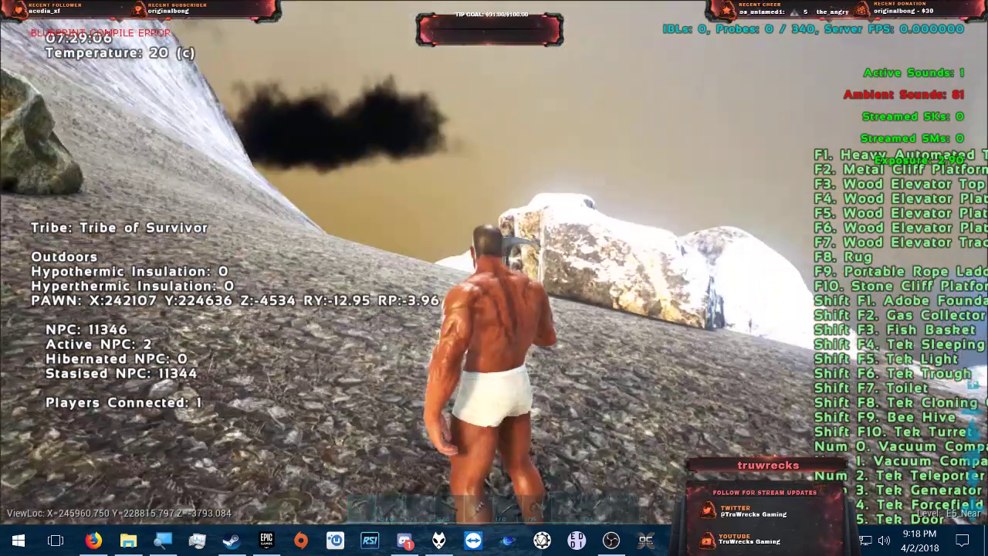
- Run the character to the snow-covered metal rock and strike it with the pickaxe to test harvesting
key(w)
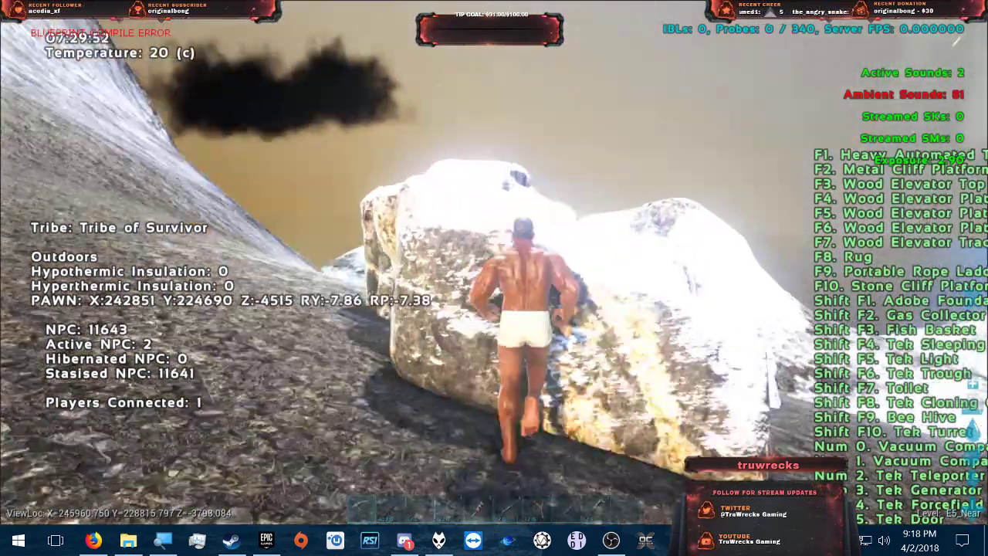
click(494, 278)
click(495, 278)
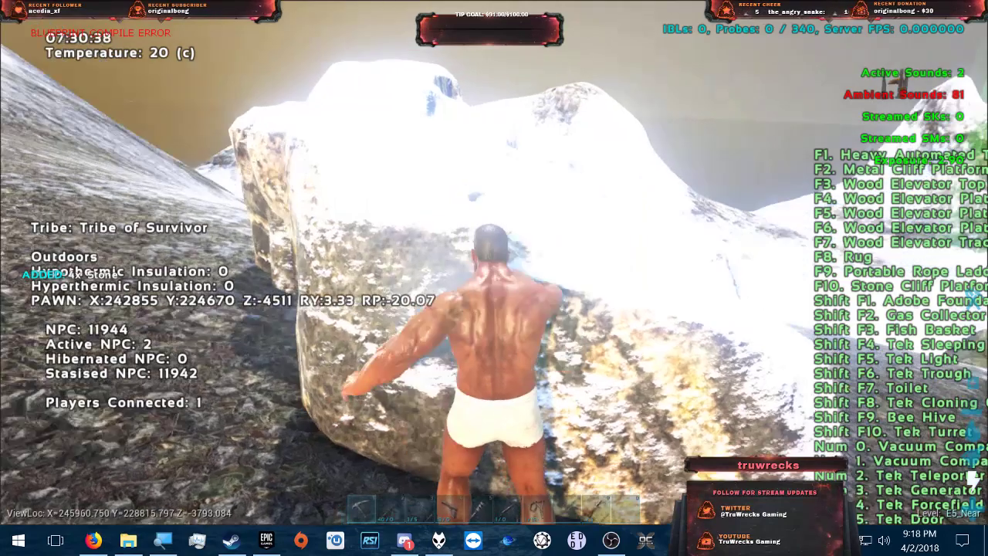
- Keep striking the snow-covered metal rock with the pickaxe until it breaks apart, to finish testing its harvesting
click(494, 278)
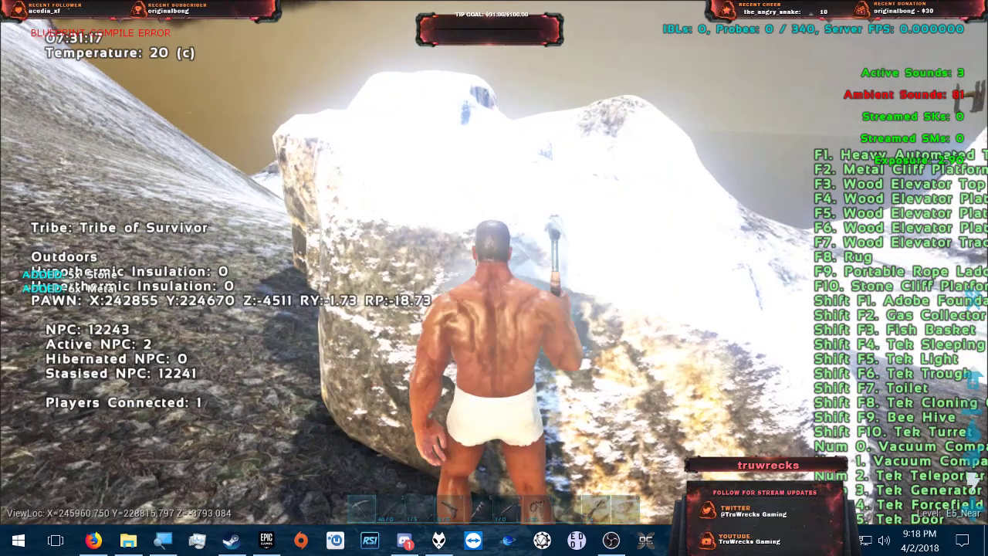
click(494, 278)
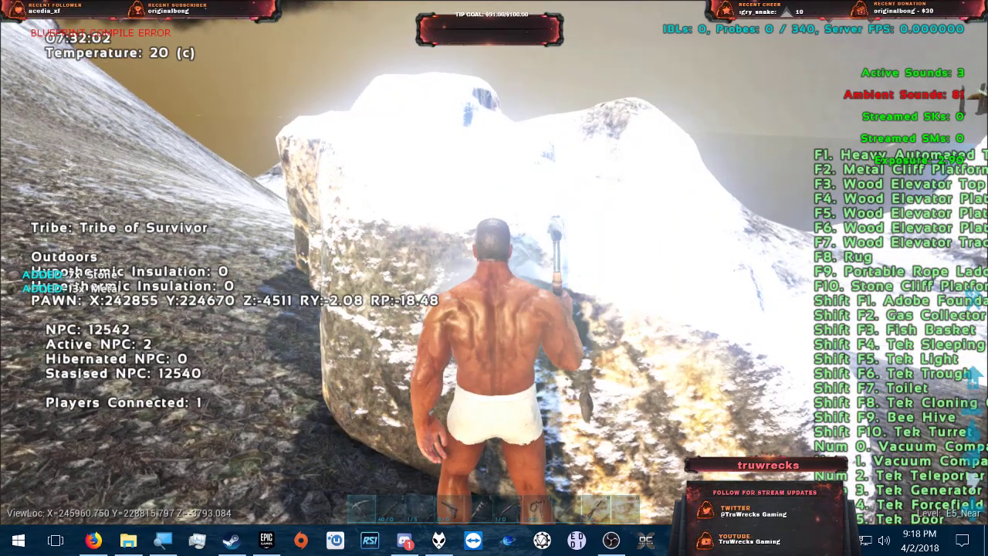
click(494, 278)
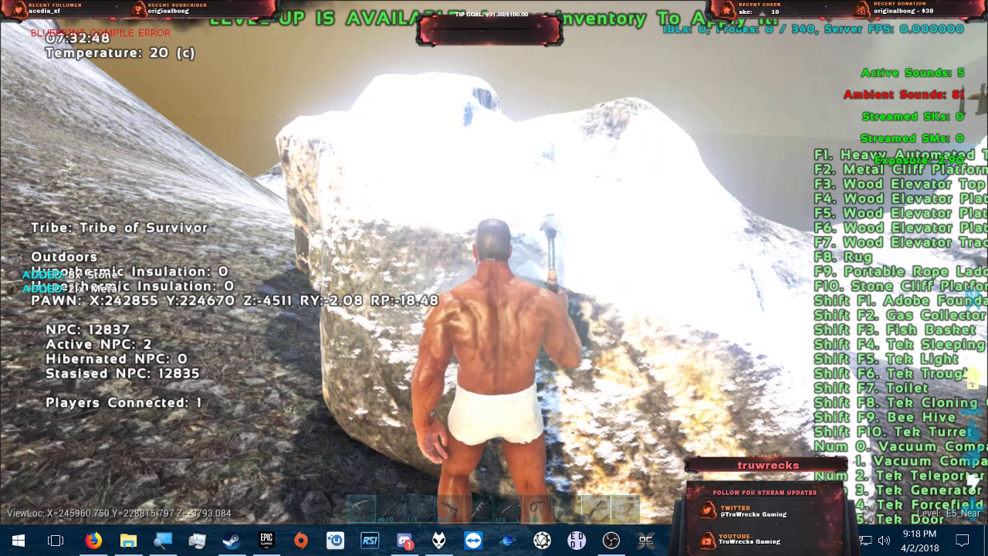
click(495, 278)
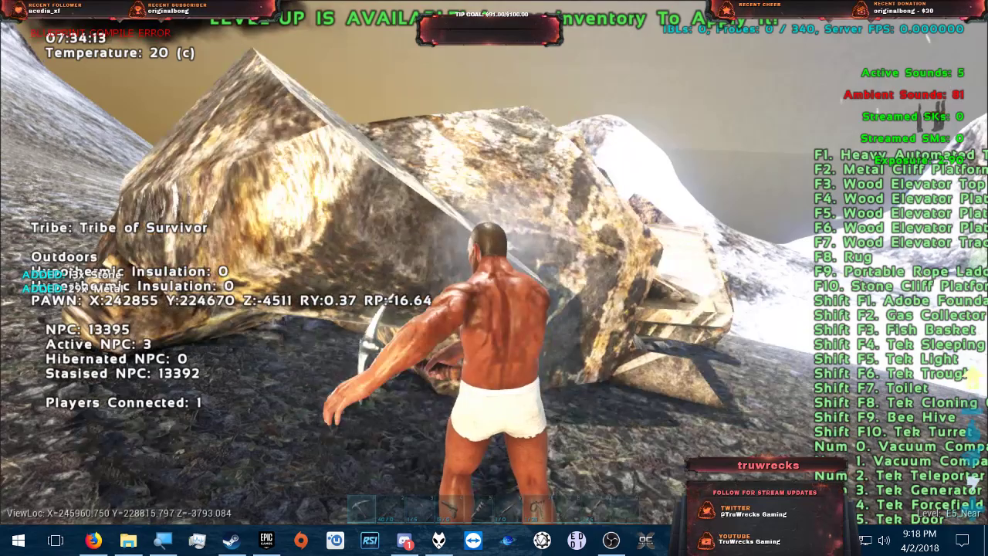
- Walk the character away from the broken rock, then end the play session and return to the normal editor layout
key(s)
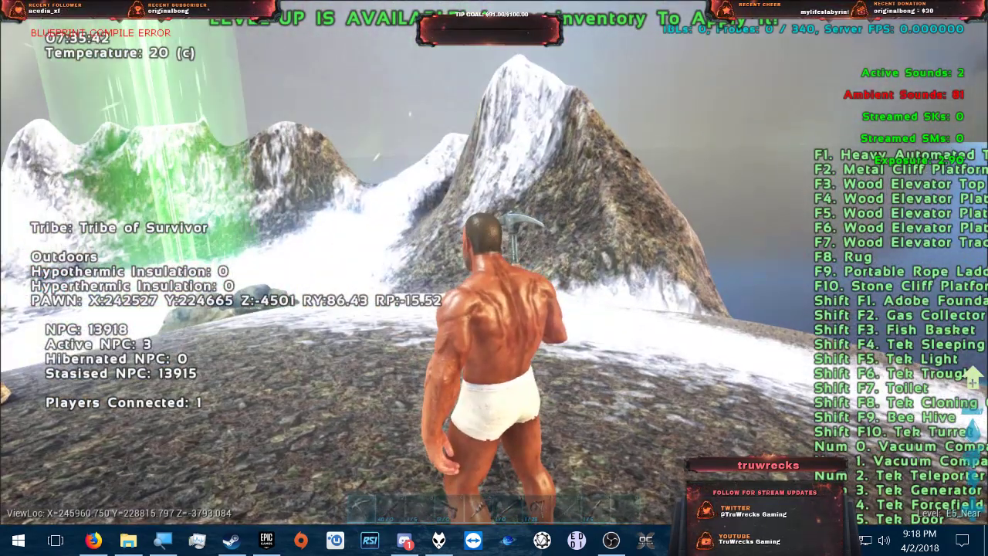
key(w)
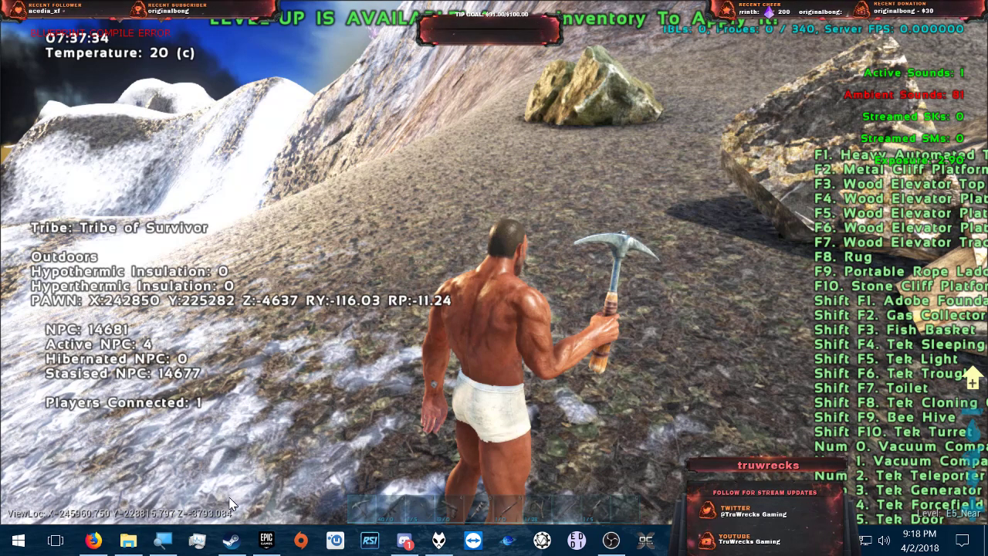
key(Escape)
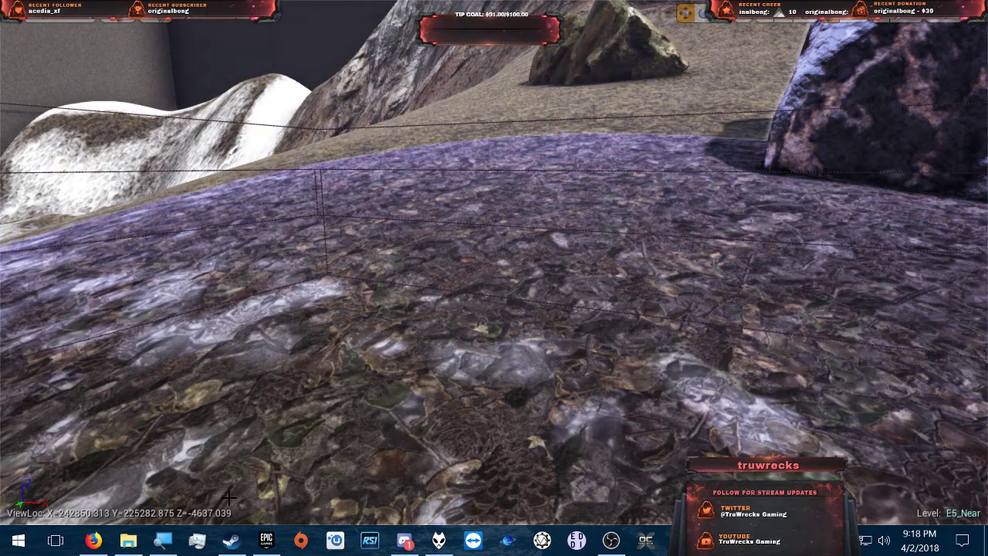
key(F11)
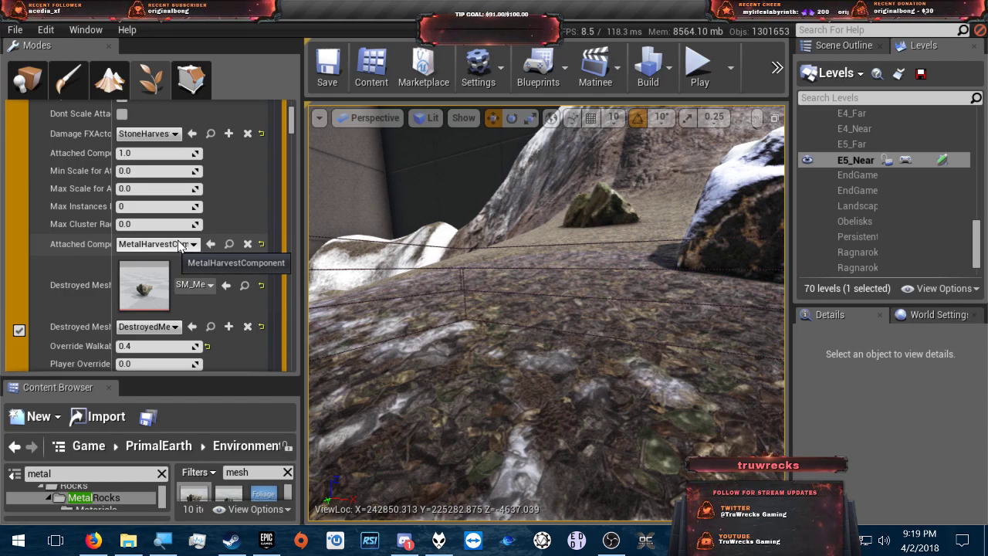
- Filter the rock foliage's attached component choices by "metal", close the list without choosing, and untick the foliage type
click(179, 244)
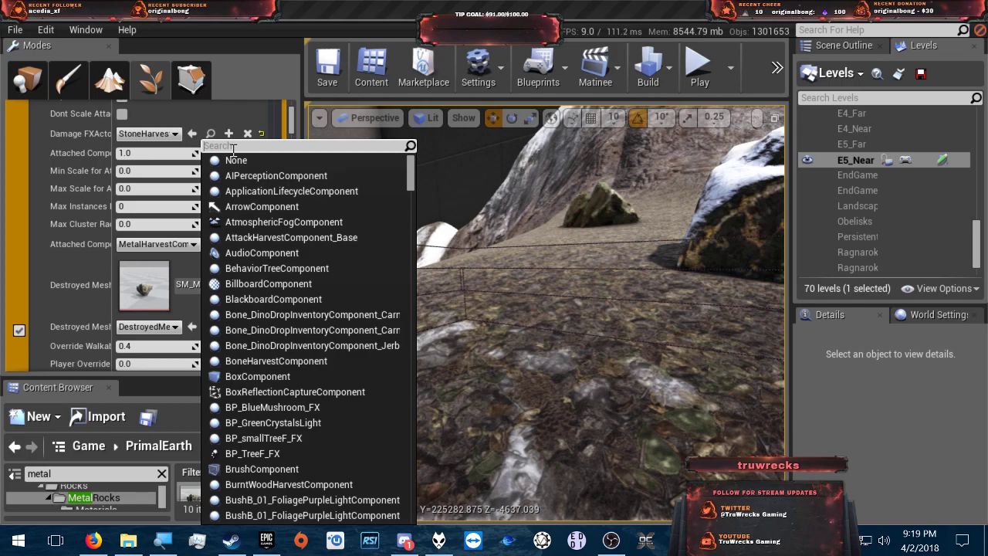
text(metal)
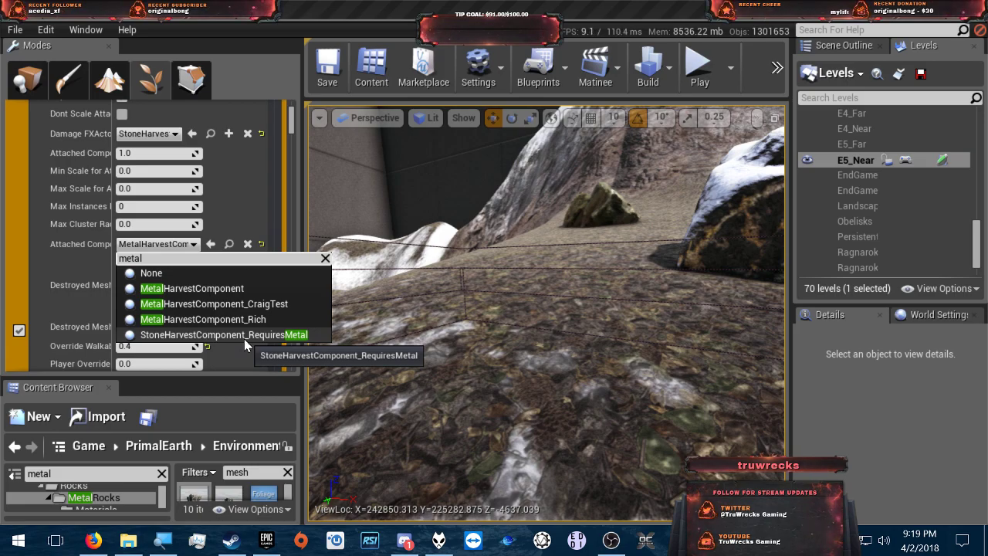
click(308, 345)
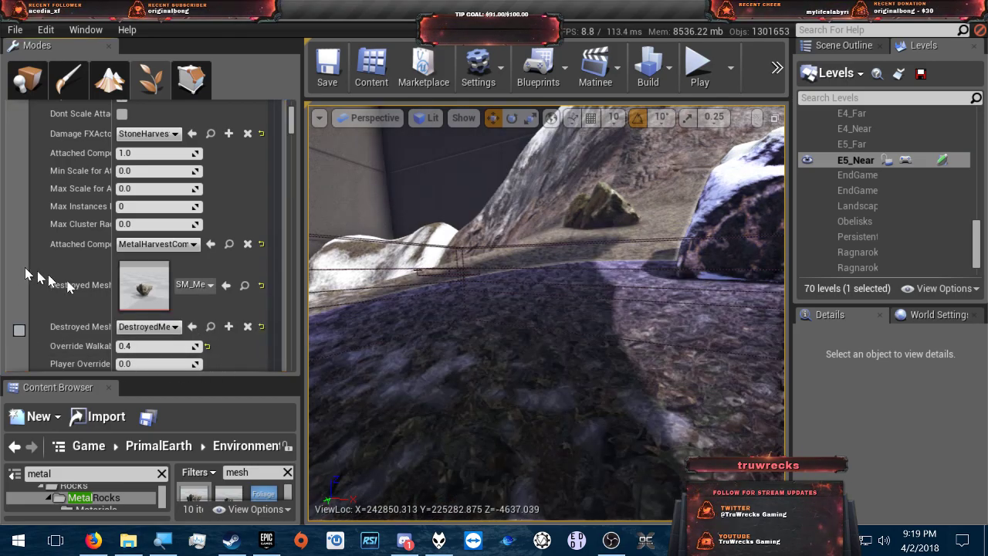
right_drag(507, 342, 519, 385)
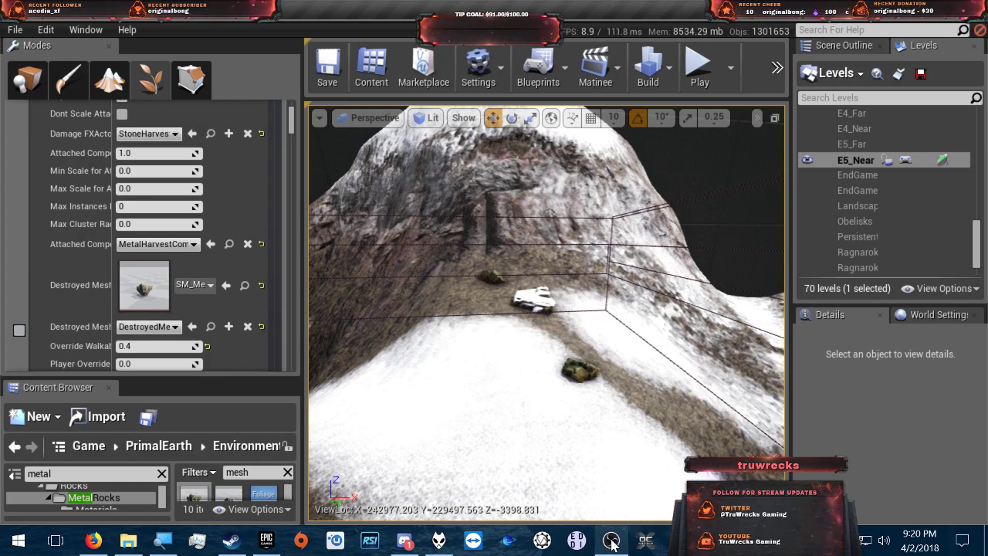
- Switch to the OBS window with the streaming controls
mouse_move(612, 542)
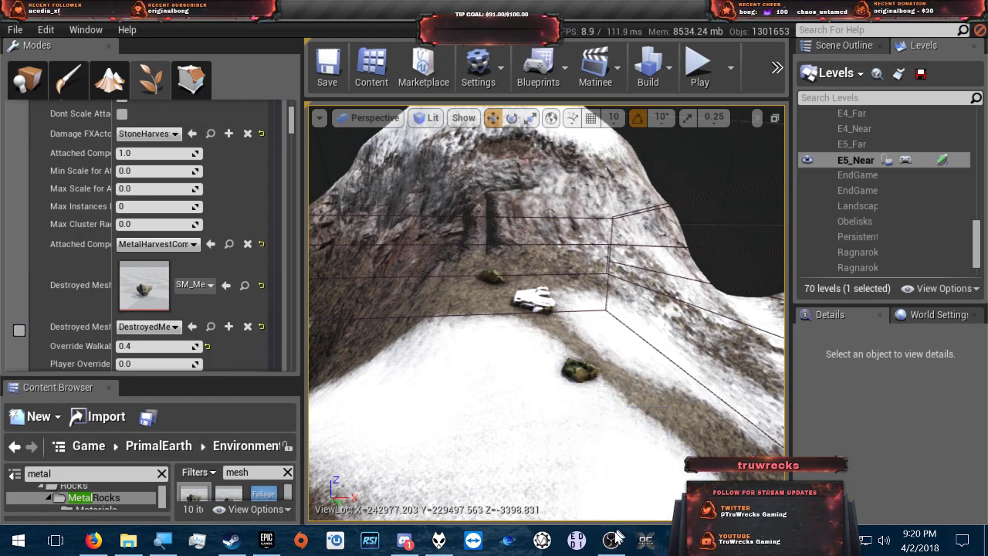
click(668, 499)
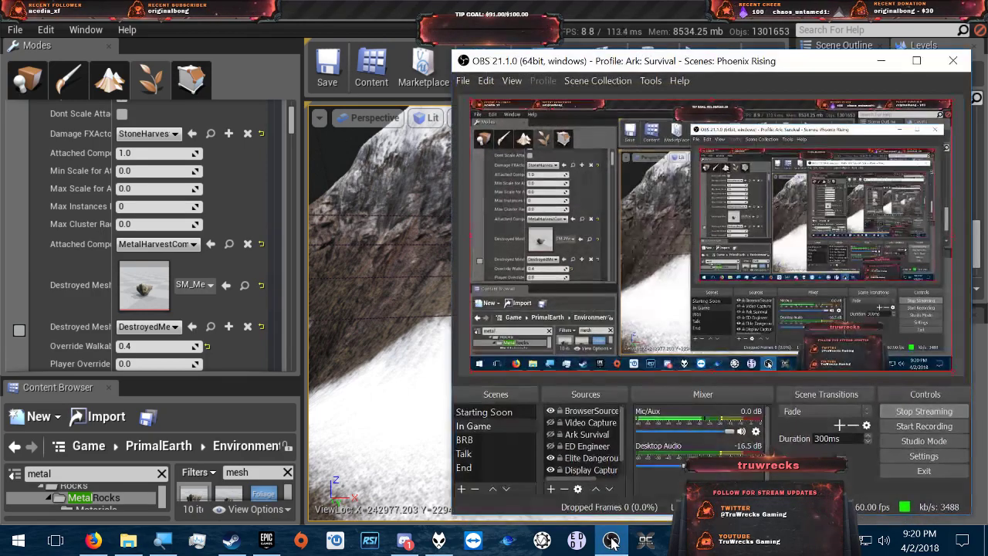